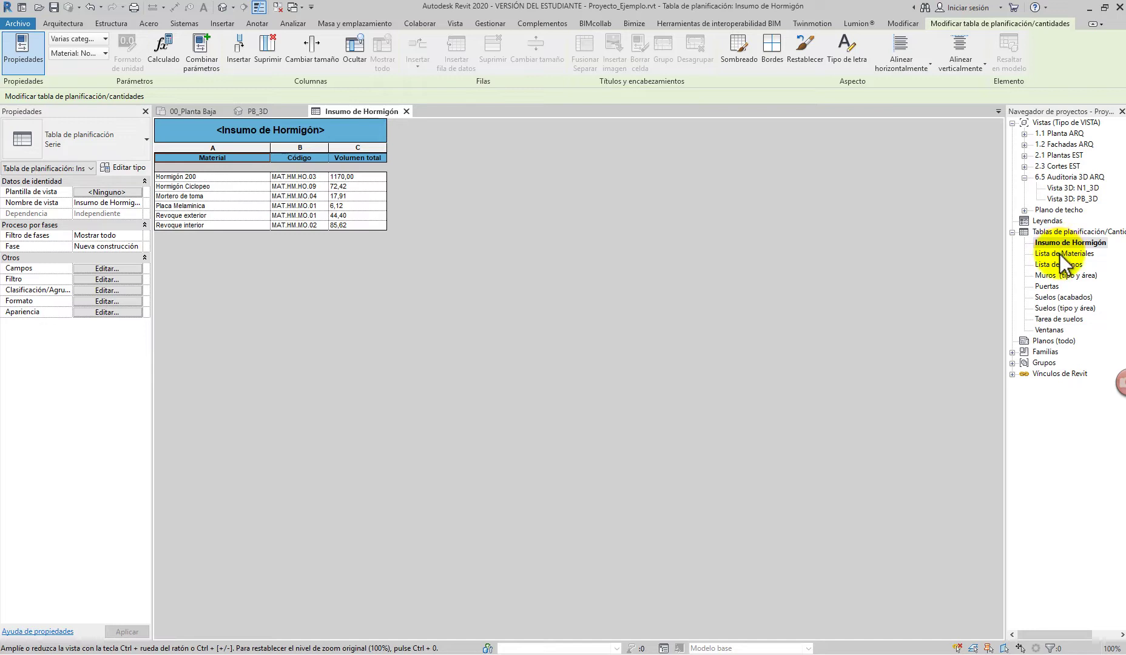
# - Open the existing Lista de Materiales, Muros (tipo y área) and Puertas schedules and examine their contents
pyautogui.doubleClick(1059, 253)
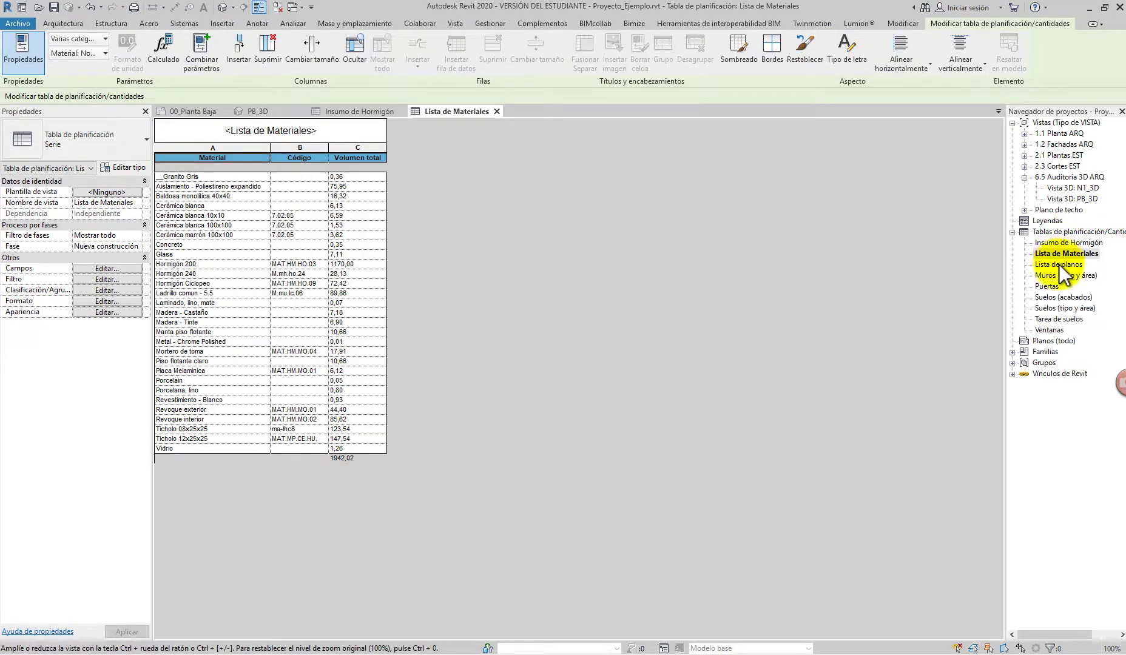
pyautogui.click(1051, 276)
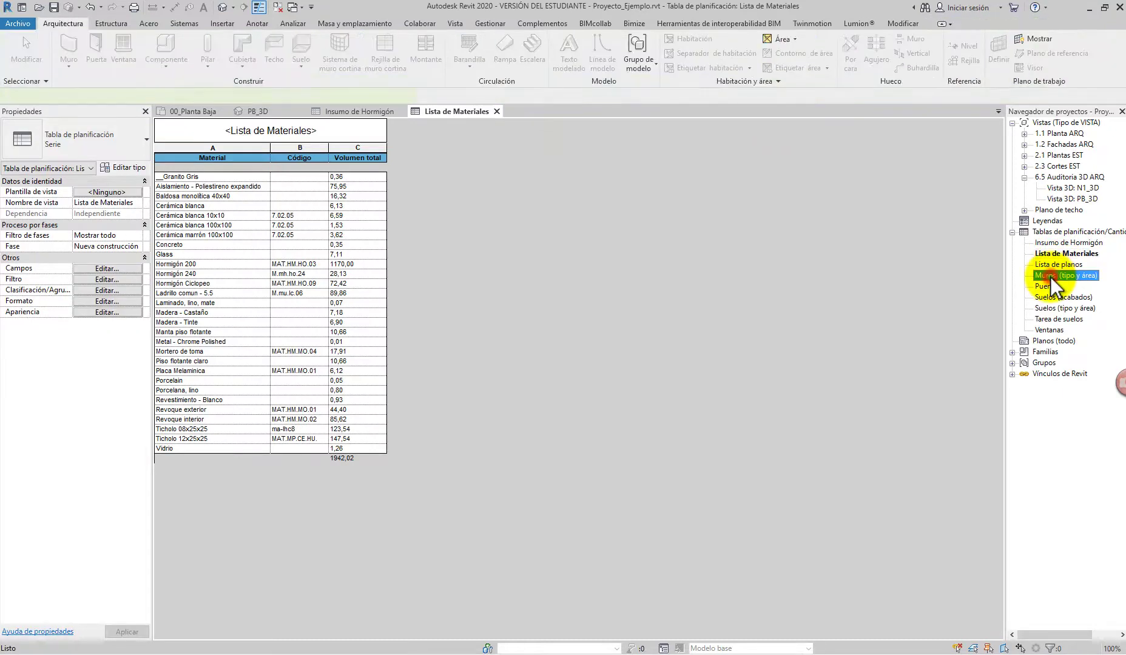
pyautogui.doubleClick(1050, 276)
pyautogui.click(1046, 287)
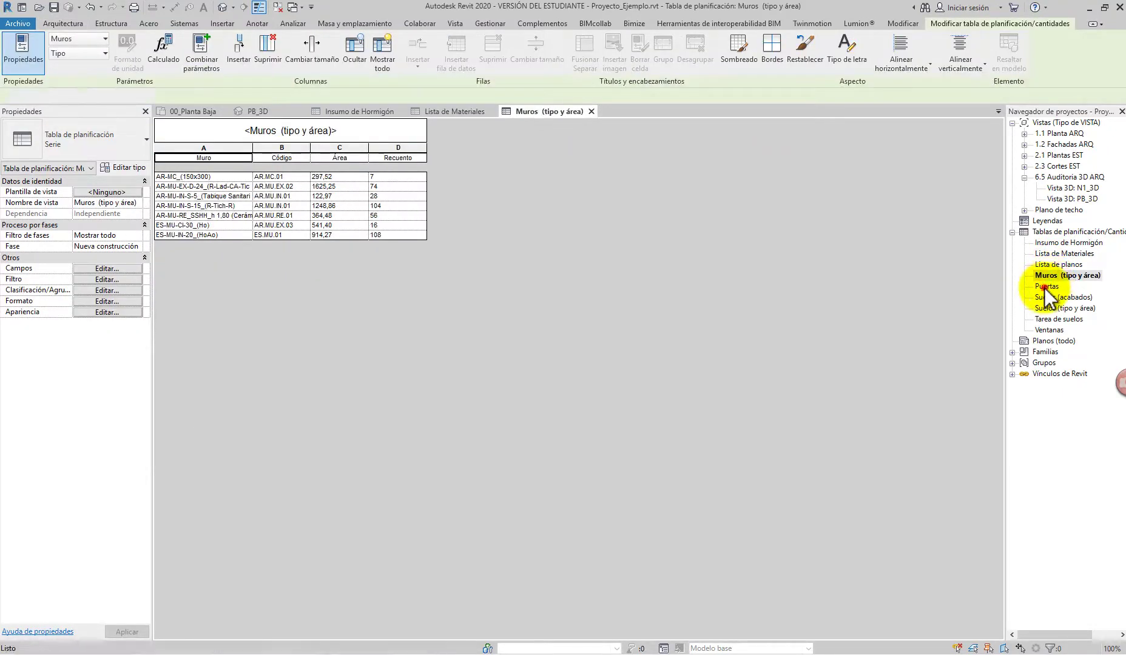
pyautogui.doubleClick(1046, 287)
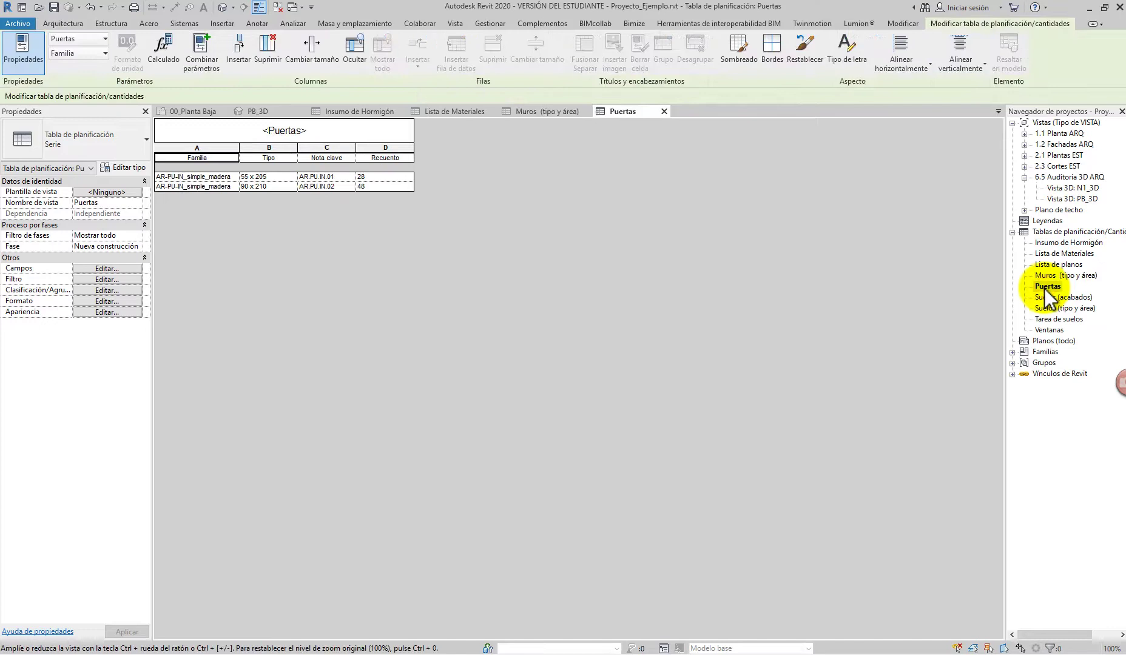
# - Examine the Suelos (acabados), Suelos (tipo y área), Tarea de suelos and Ventanas schedules one after another
pyautogui.click(1046, 298)
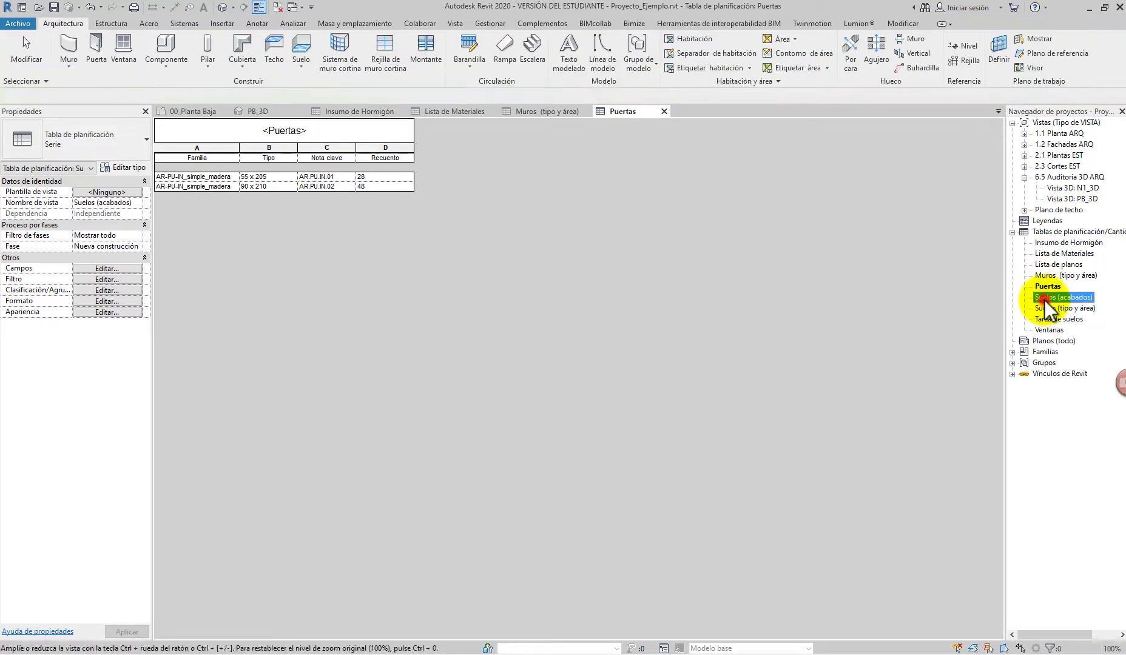
pyautogui.doubleClick(1045, 298)
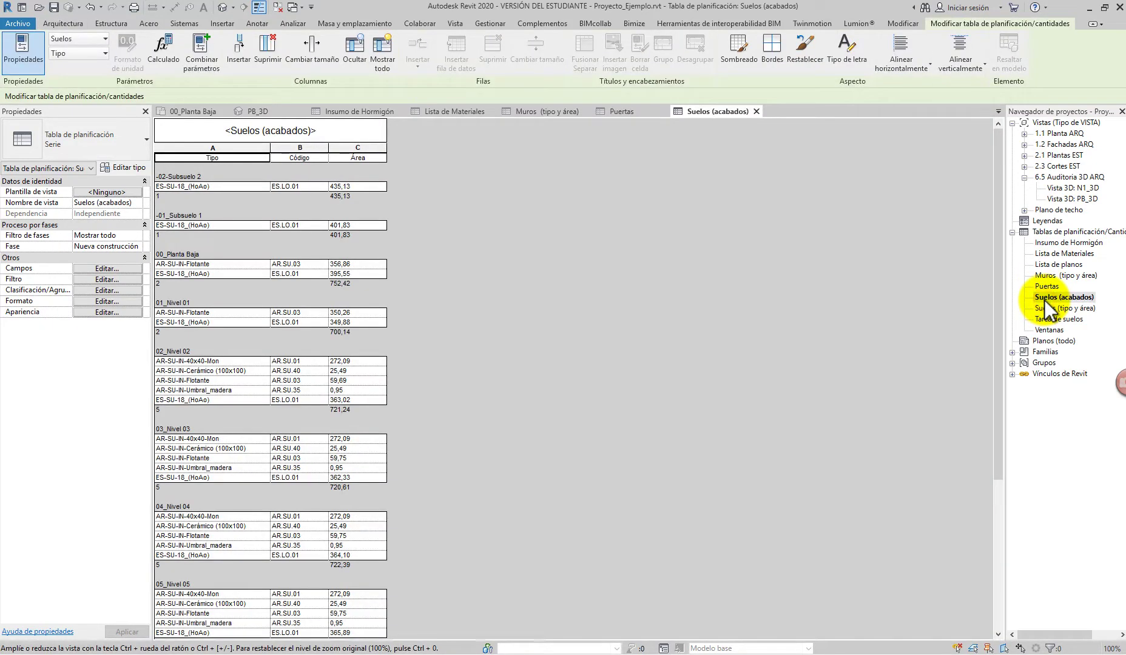
pyautogui.click(1044, 308)
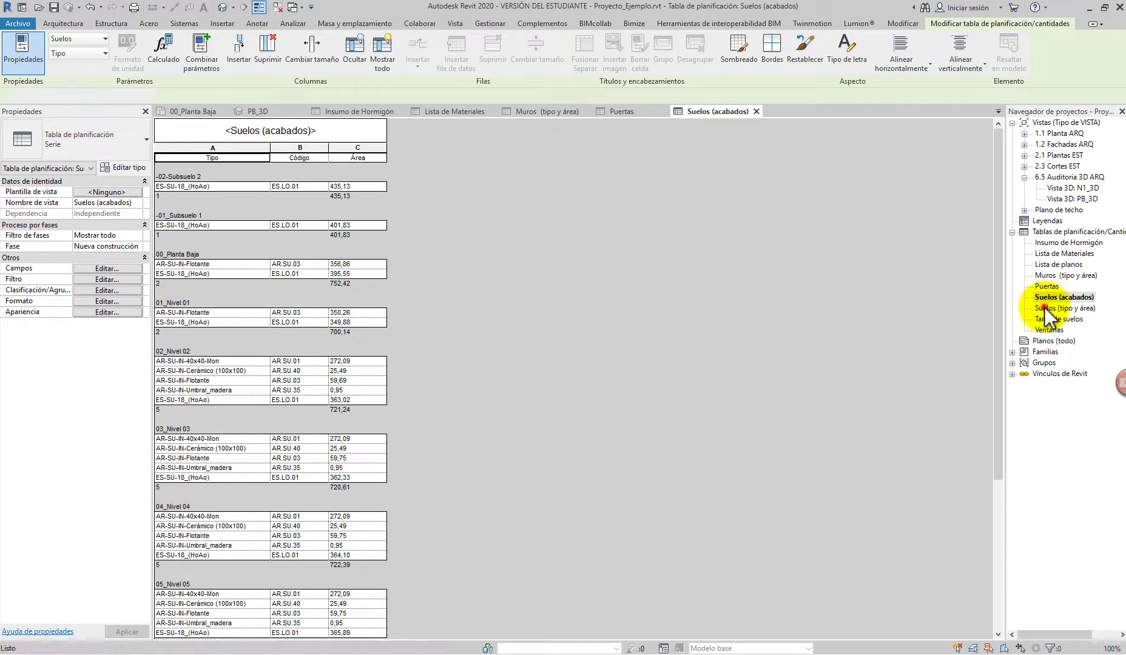
pyautogui.doubleClick(1044, 307)
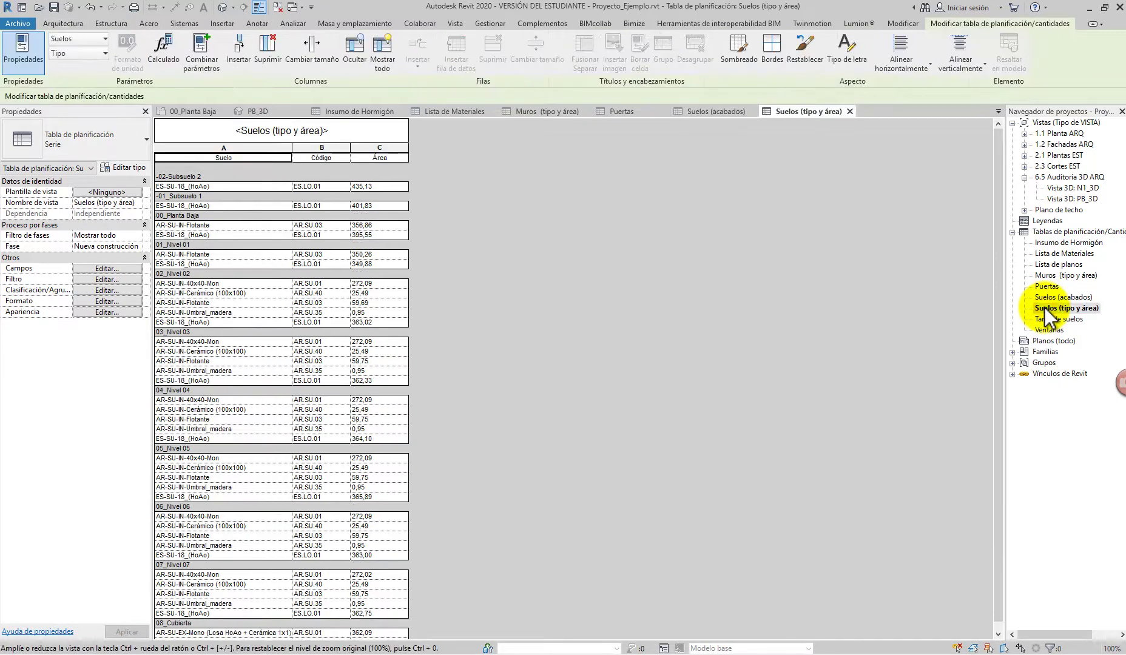
pyautogui.click(1044, 319)
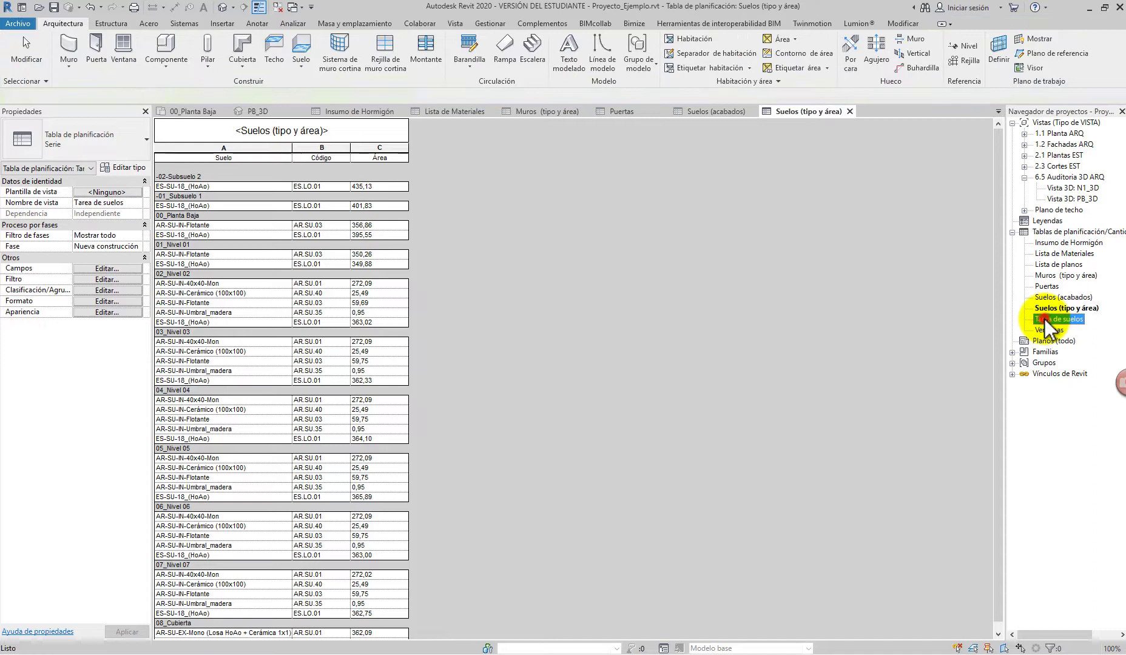
pyautogui.doubleClick(1045, 319)
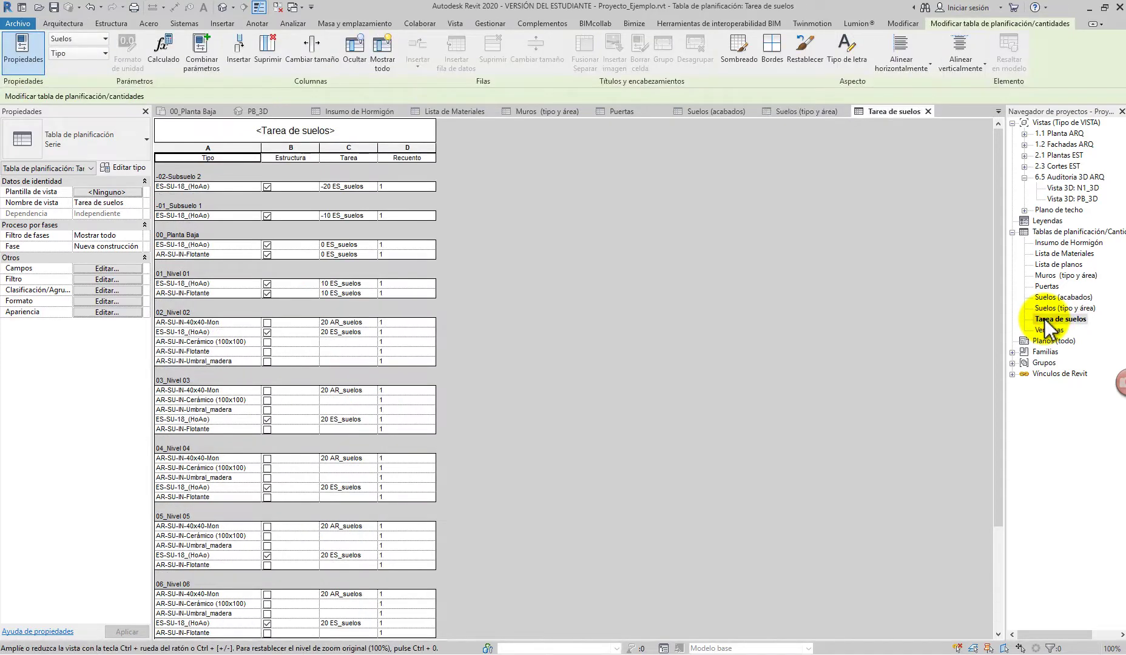
pyautogui.click(1047, 330)
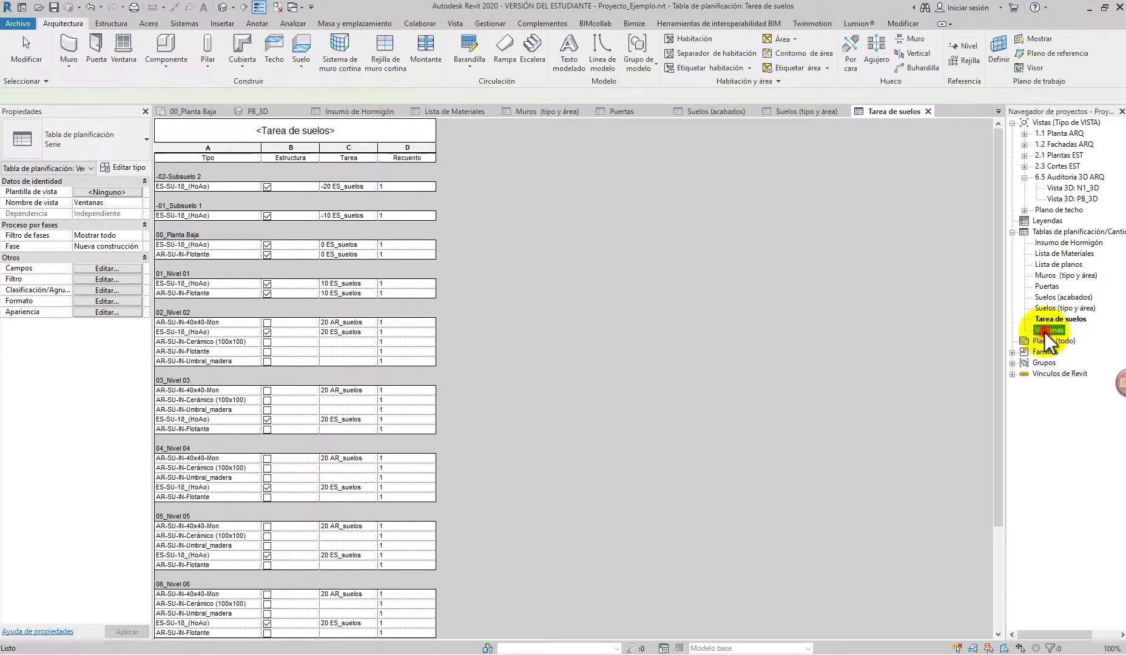
pyautogui.doubleClick(1047, 331)
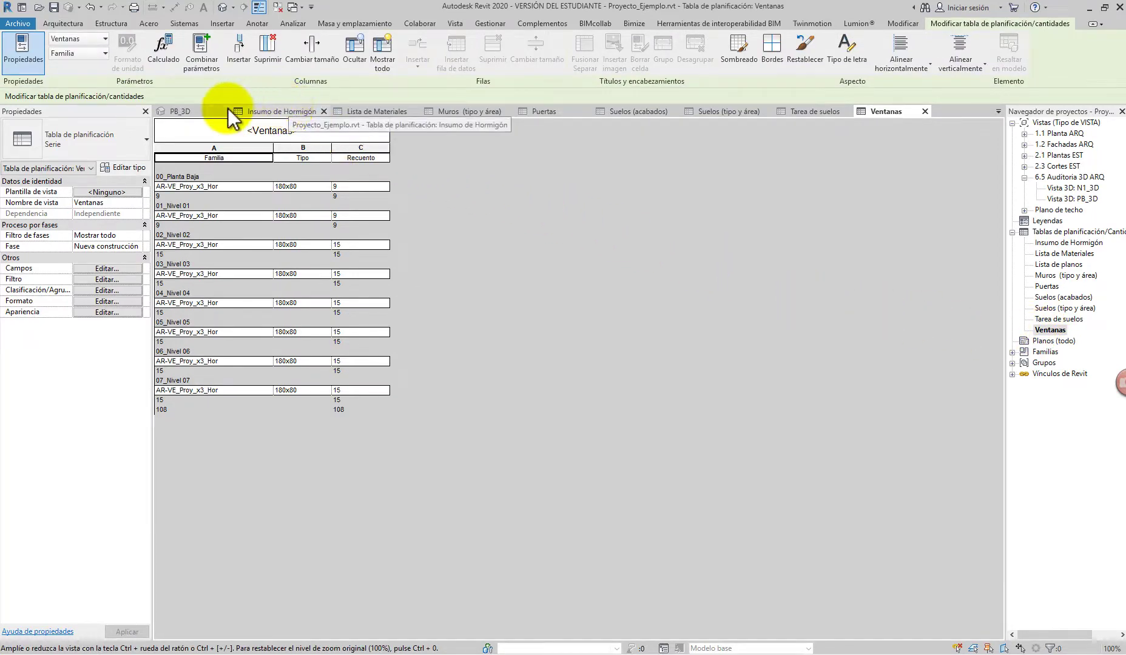
# - Return to the PB_3D view and close all the other open views
pyautogui.click(182, 112)
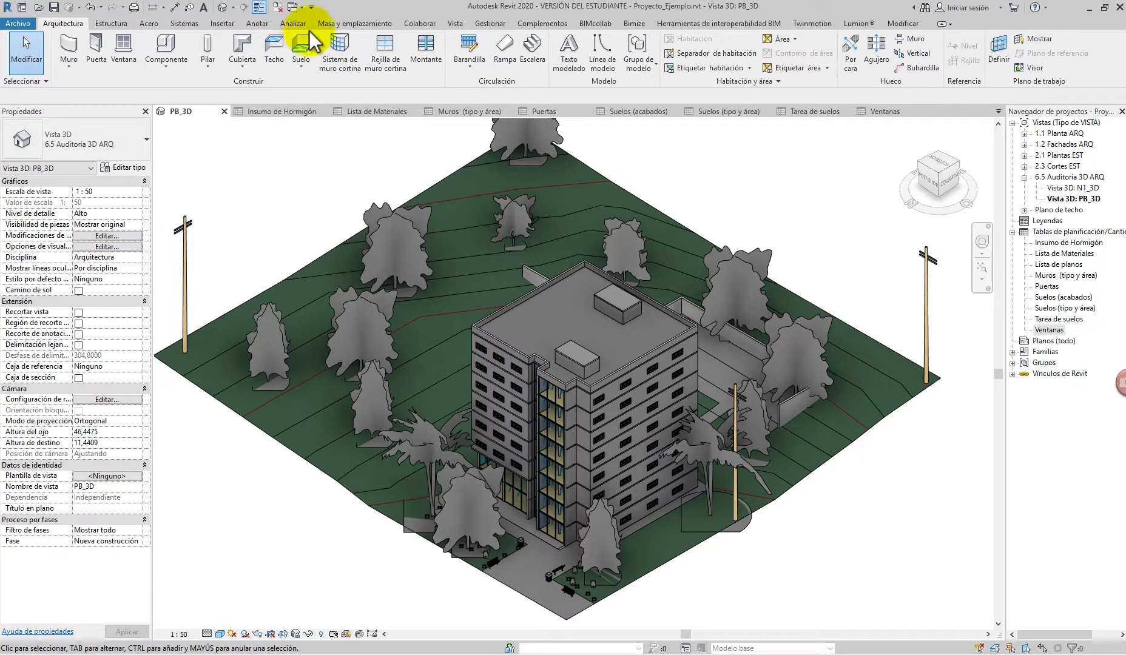
pyautogui.click(278, 7)
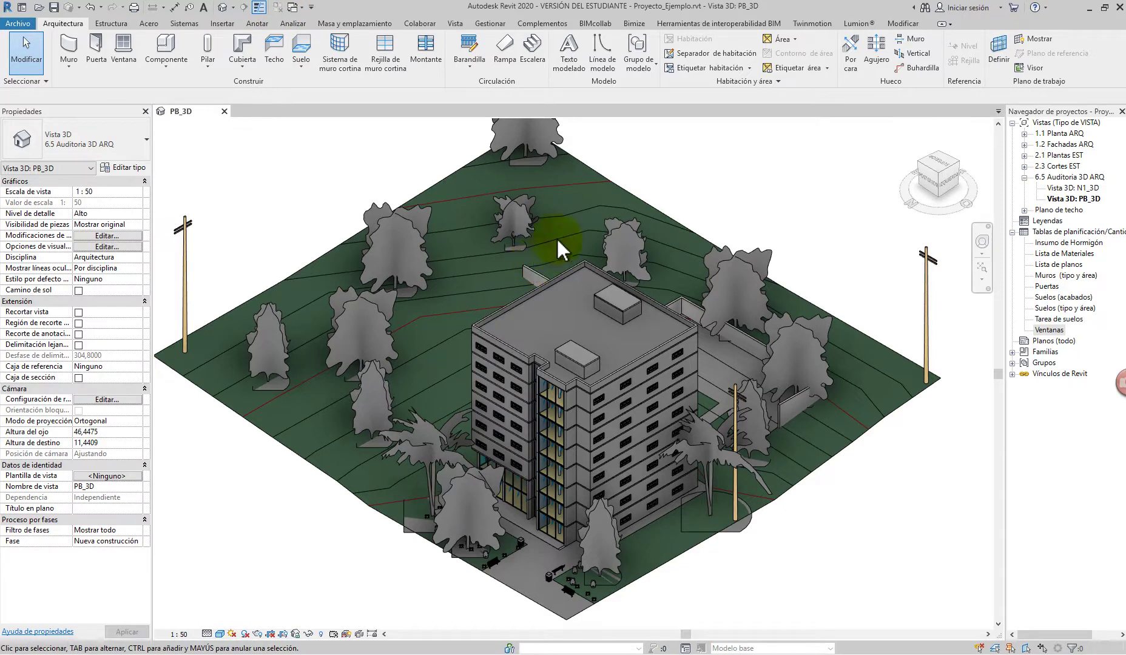
pyautogui.click(454, 25)
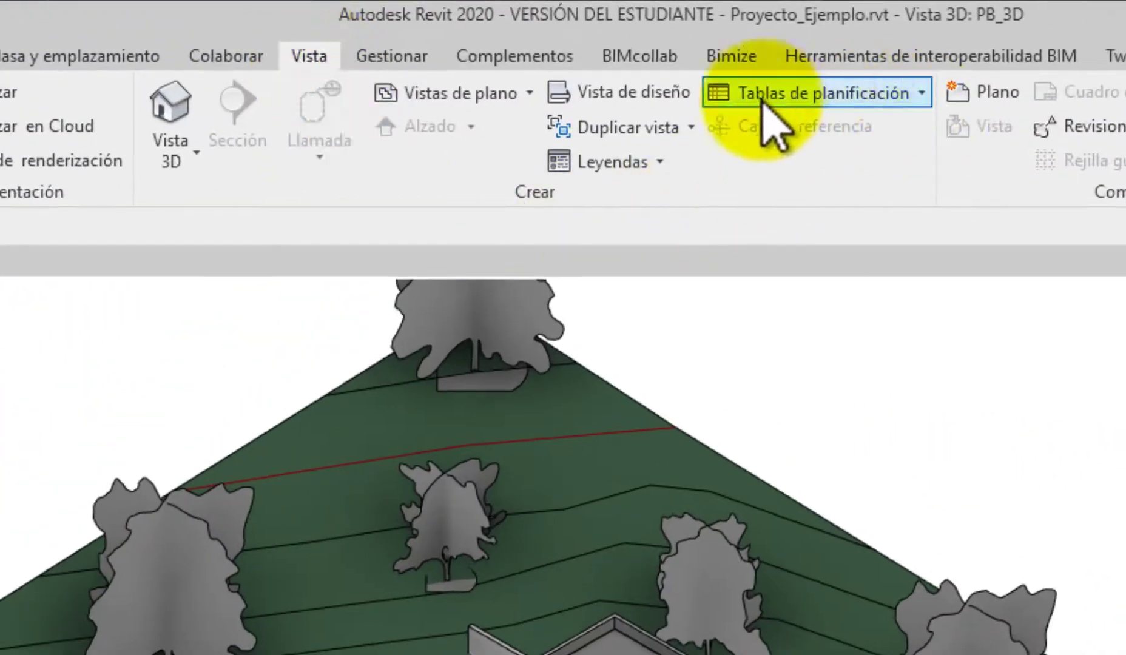
pyautogui.click(922, 93)
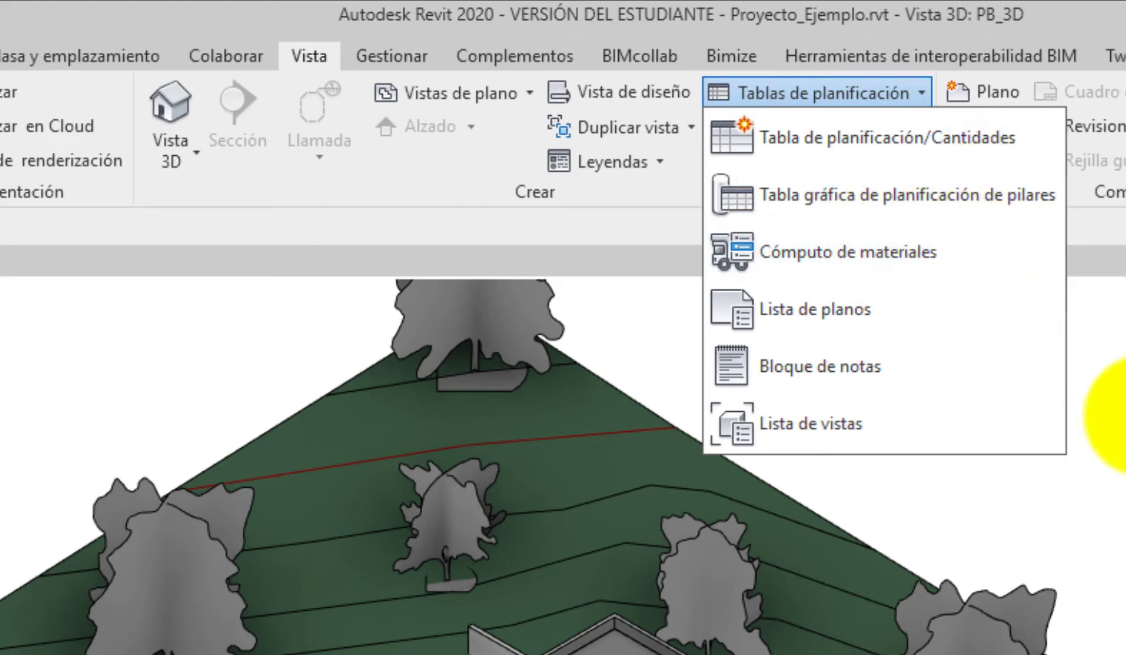
pyautogui.click(1123, 409)
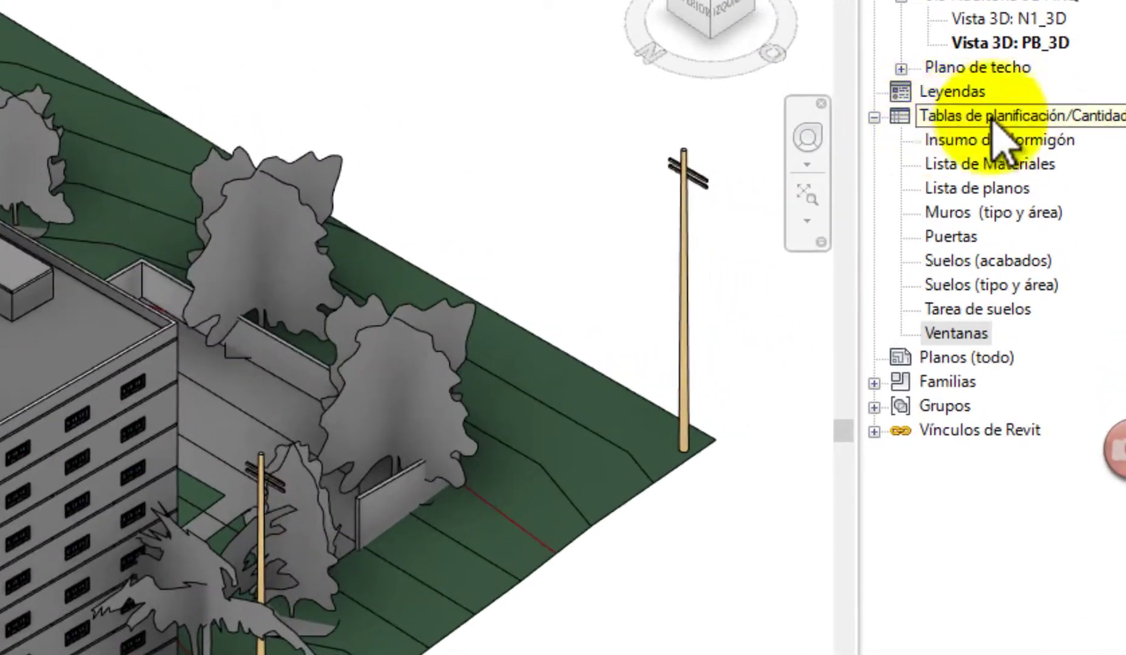
pyautogui.rightClick(967, 115)
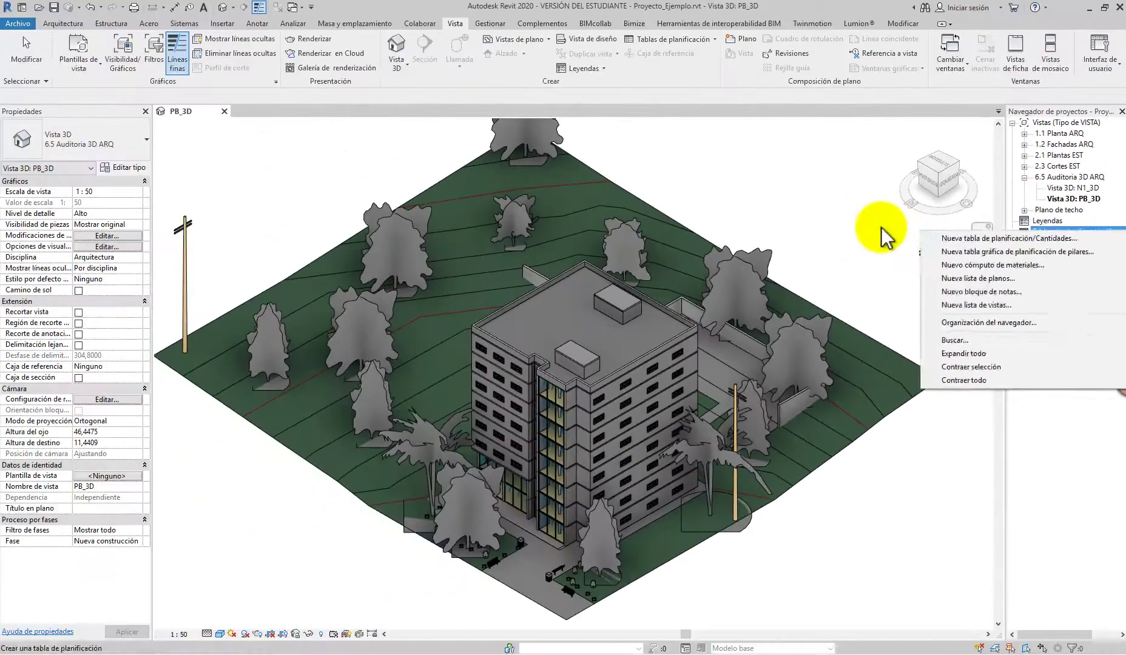
pyautogui.click(434, 120)
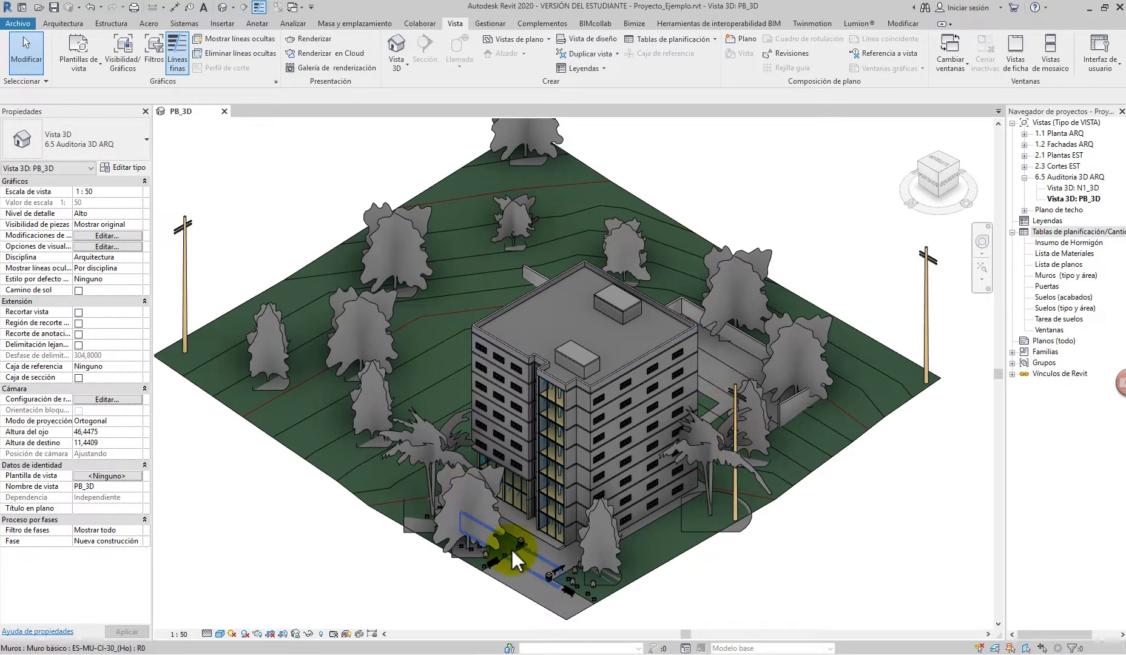
# - Create a new building-component schedule for the Muros category, keeping the default name and the Nueva construcción phase
pyautogui.click(1074, 233)
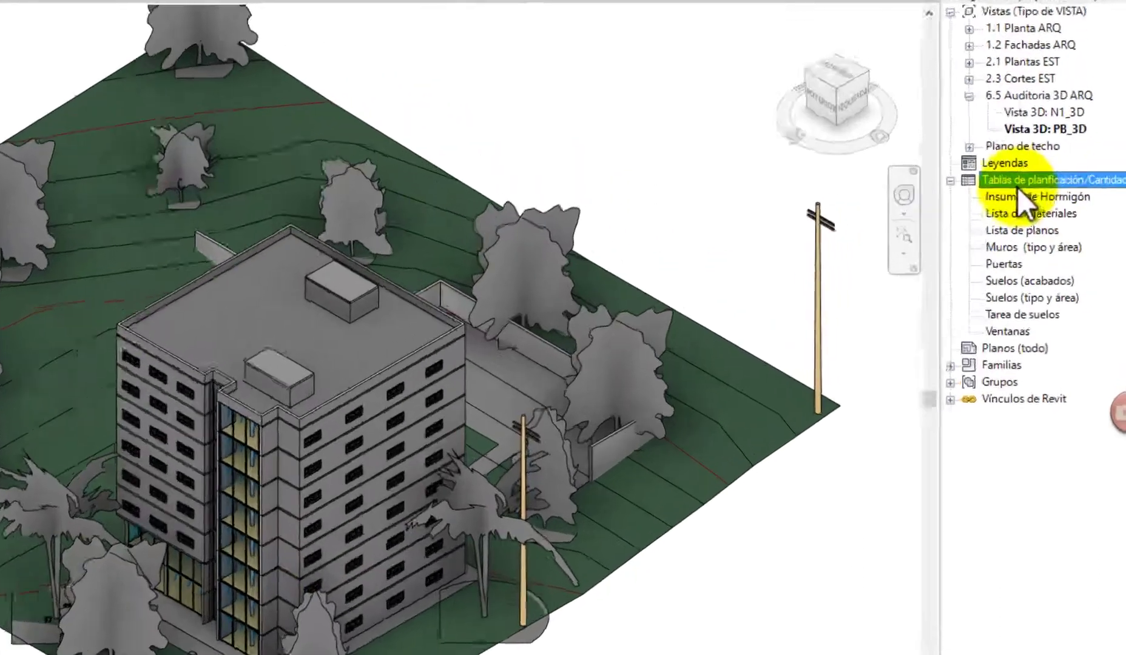
pyautogui.rightClick(1018, 186)
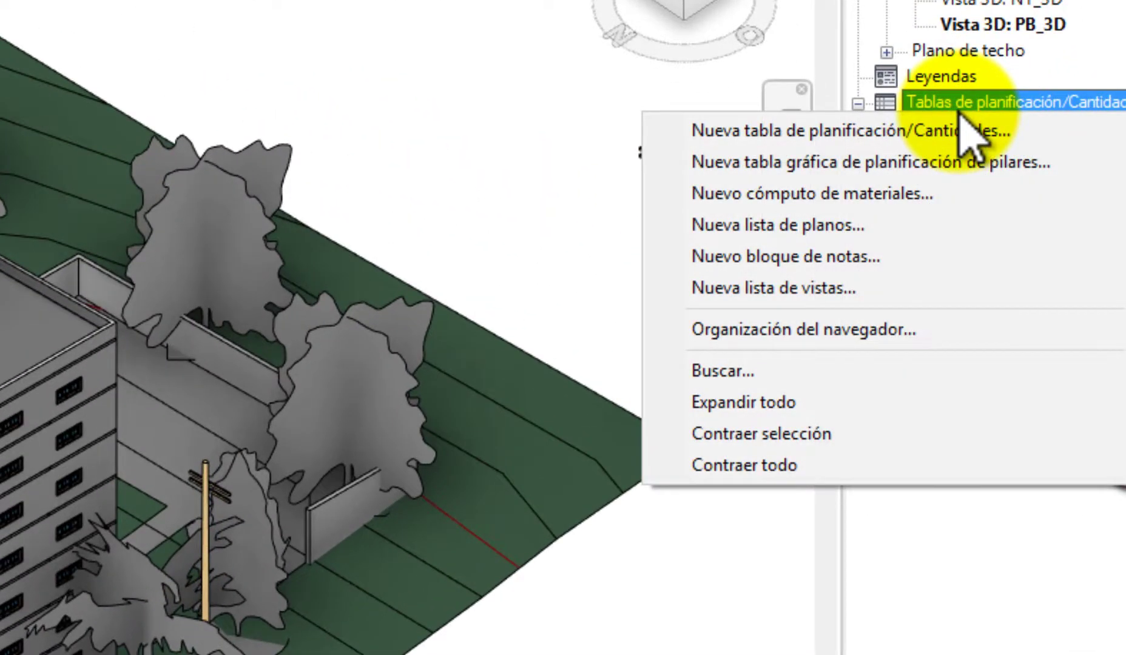
pyautogui.click(869, 131)
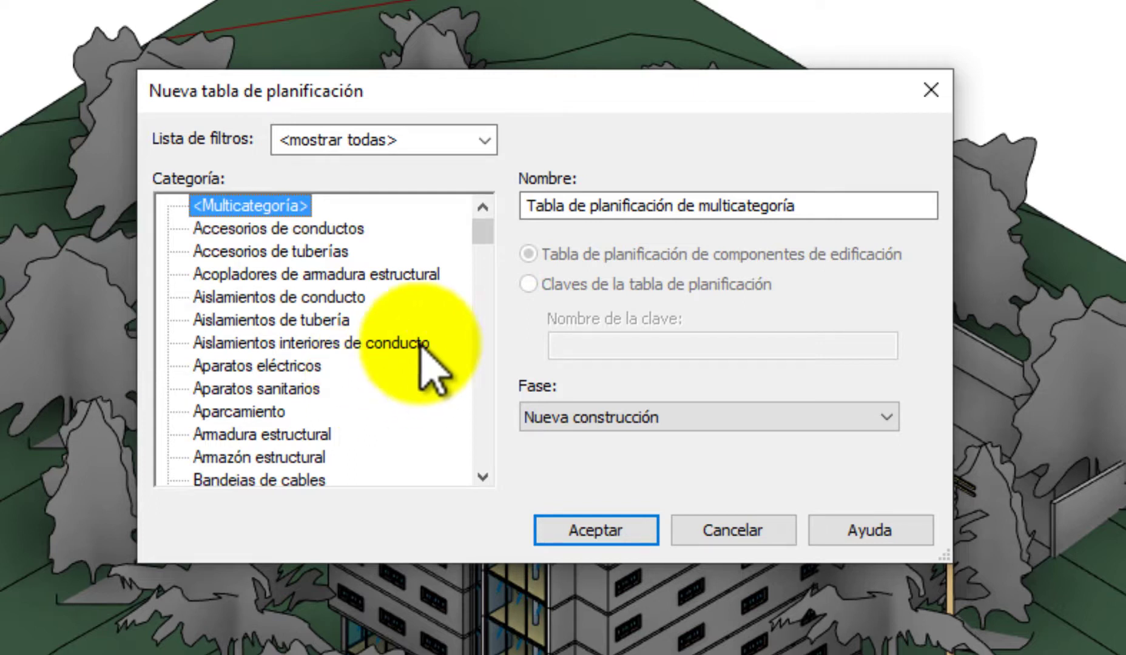
pyautogui.moveTo(481, 230); pyautogui.dragTo(486, 363)
pyautogui.click(214, 254)
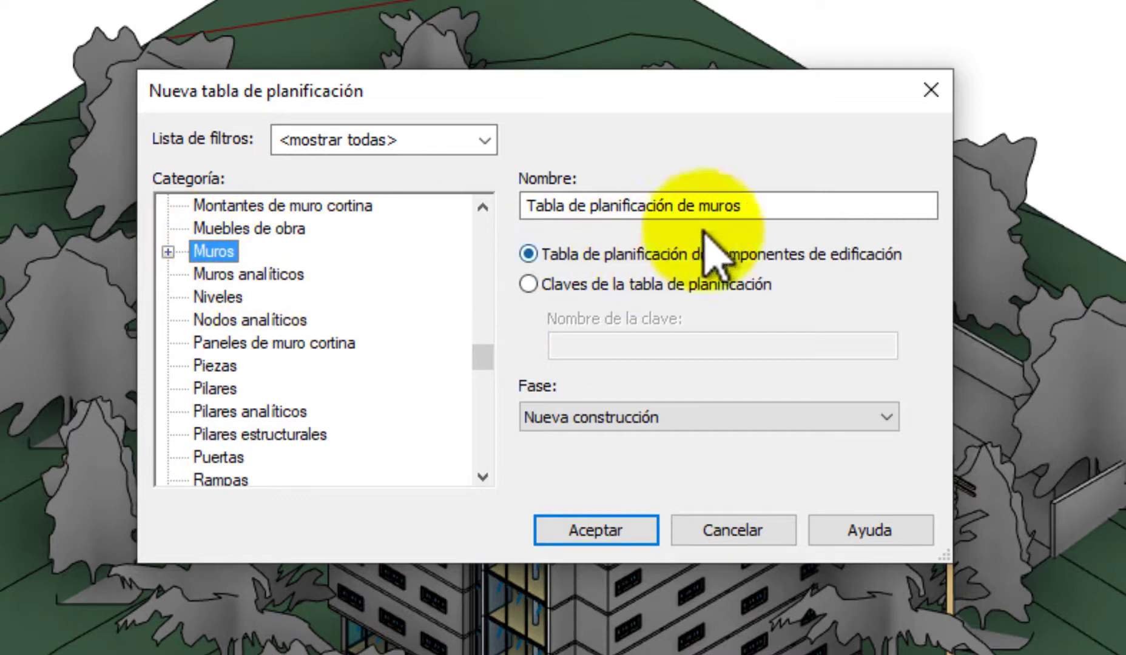
pyautogui.moveTo(761, 206); pyautogui.dragTo(523, 213)
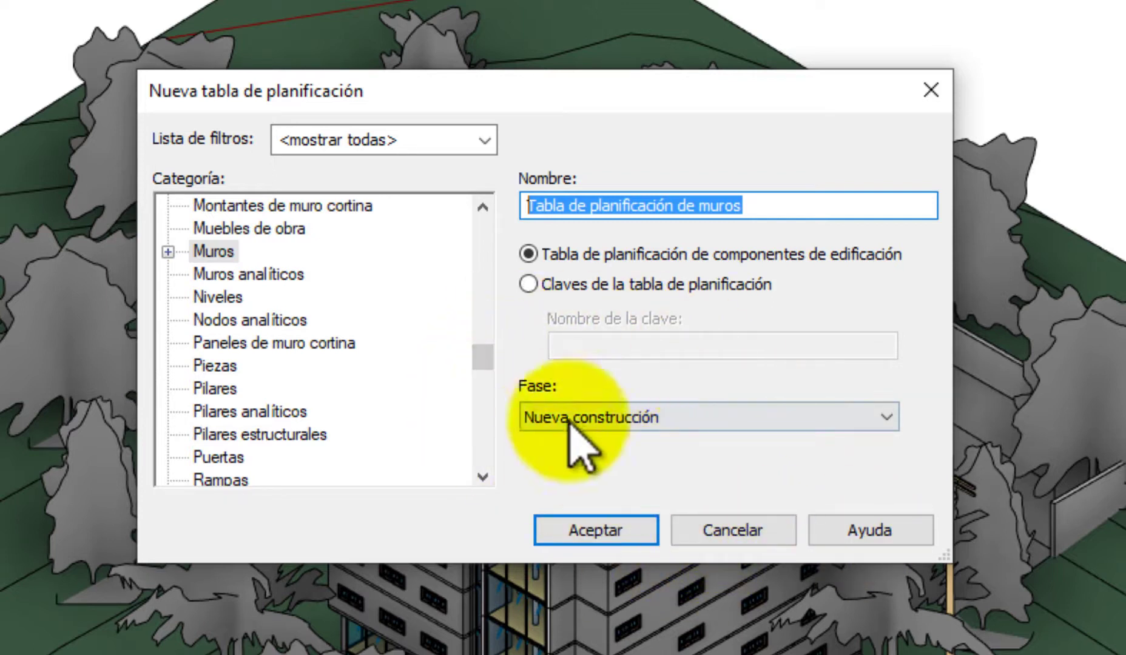
pyautogui.click(746, 434)
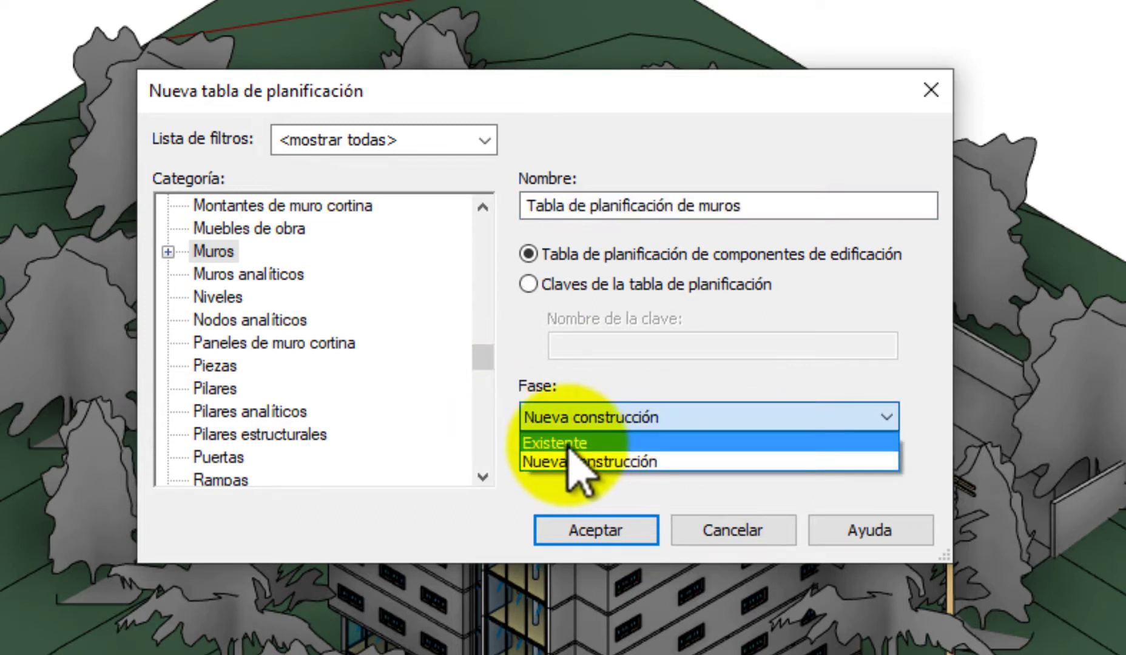
pyautogui.click(655, 417)
pyautogui.click(625, 542)
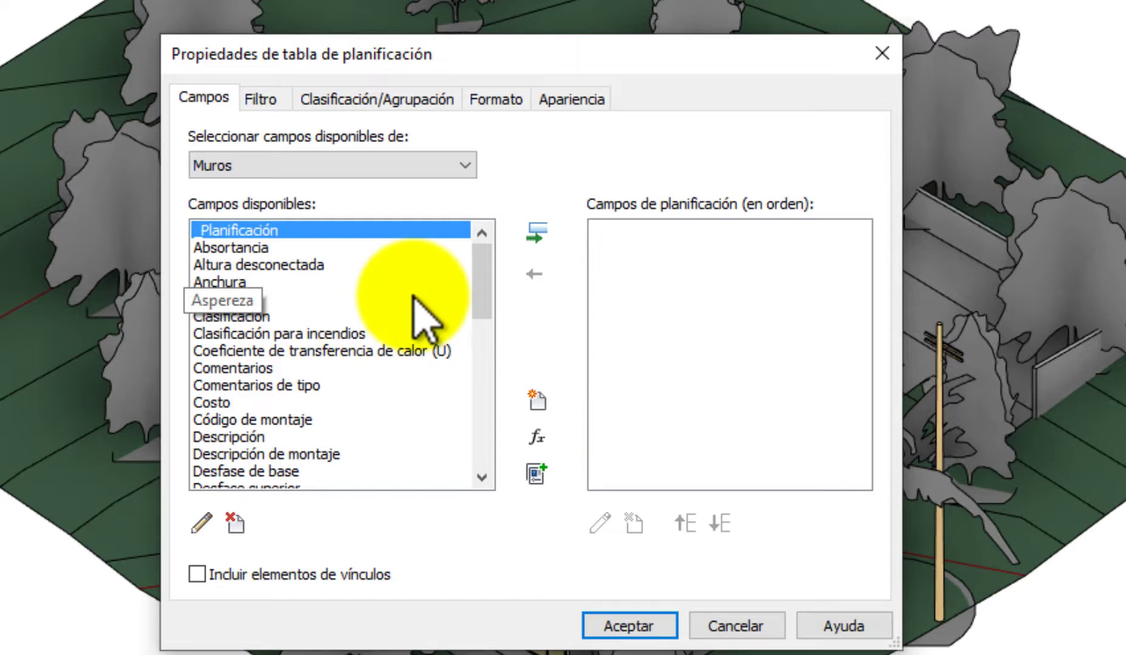
# - Add the fields Tipo, Área and Recuento, in that order, to the wall schedule
pyautogui.moveTo(485, 269); pyautogui.dragTo(487, 403)
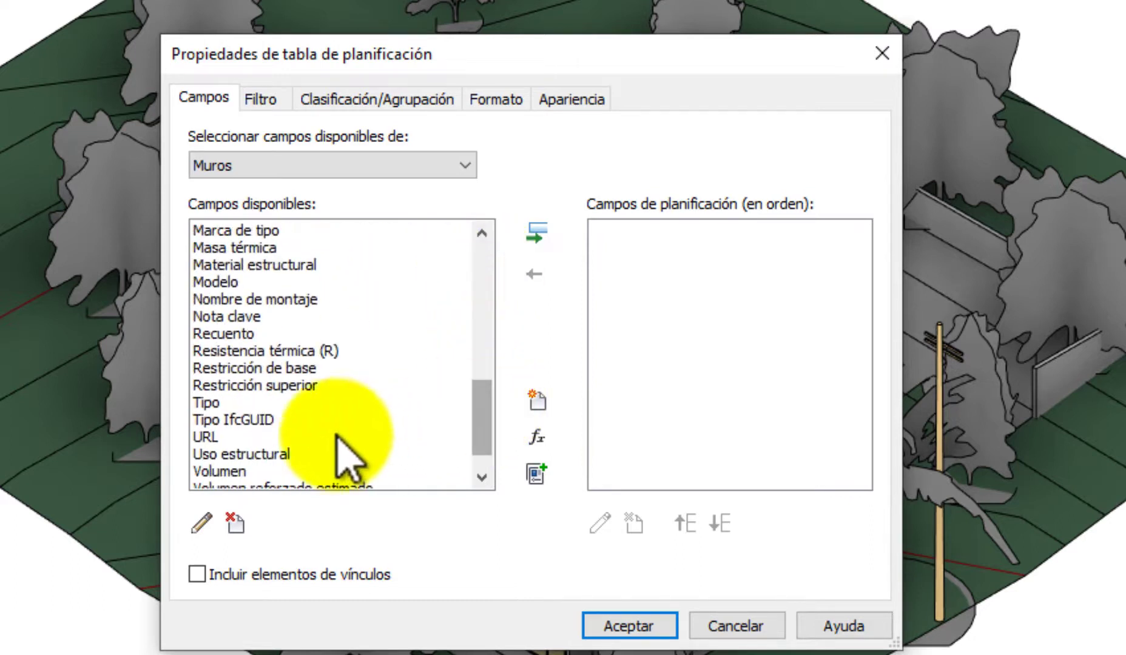
pyautogui.doubleClick(206, 403)
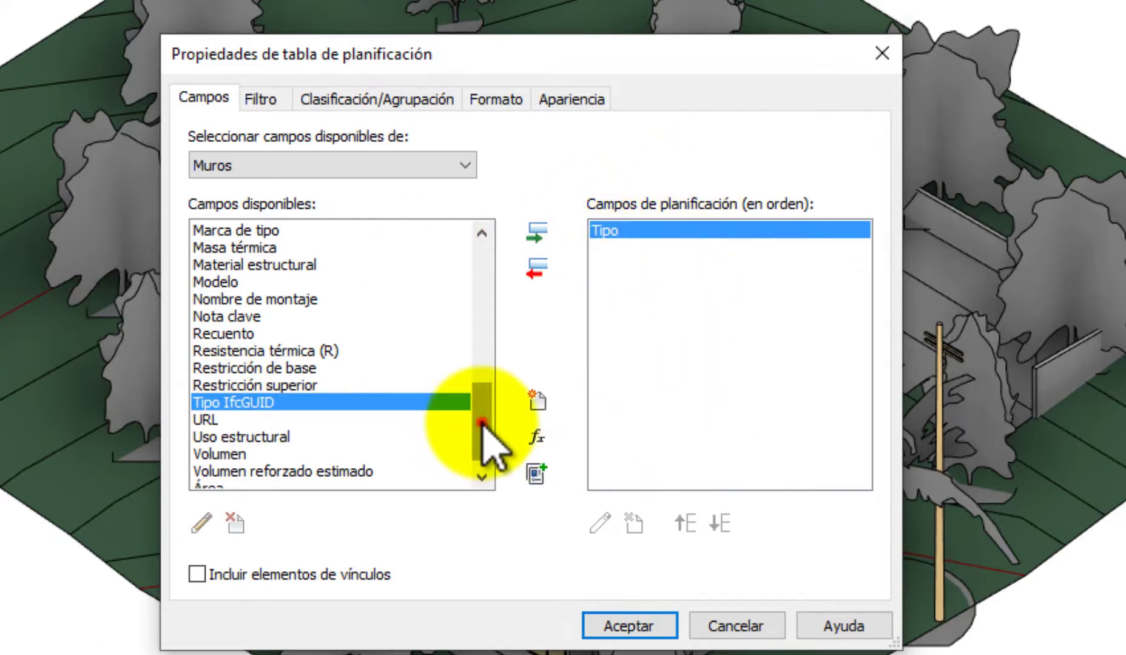
pyautogui.moveTo(481, 422); pyautogui.dragTo(482, 427)
pyautogui.doubleClick(206, 472)
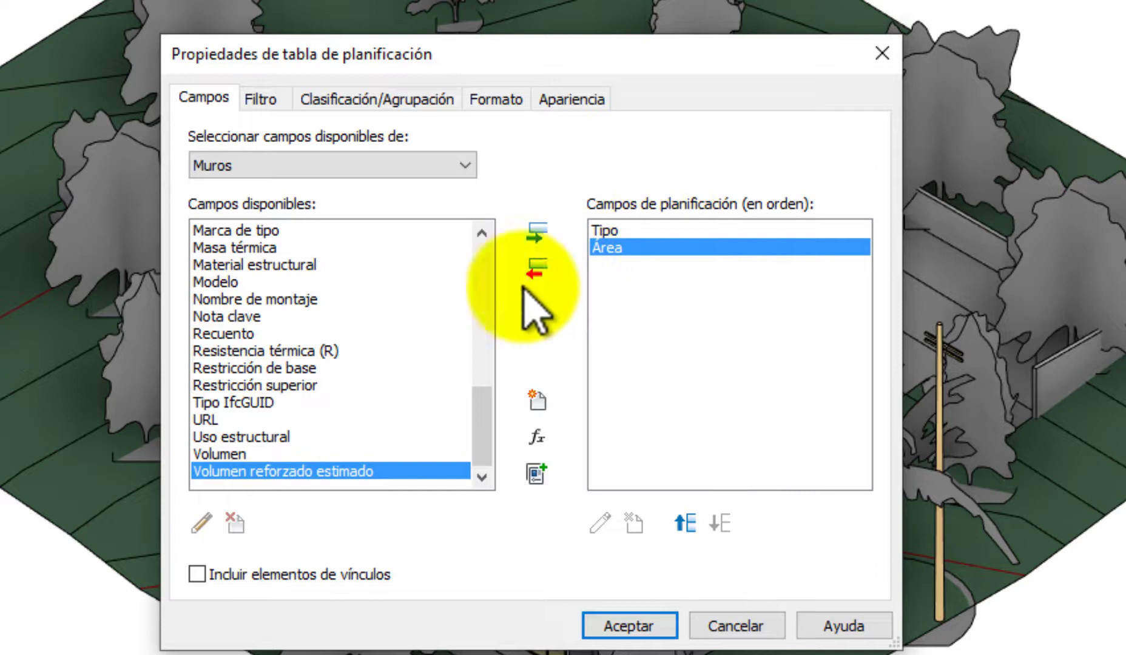
pyautogui.doubleClick(206, 334)
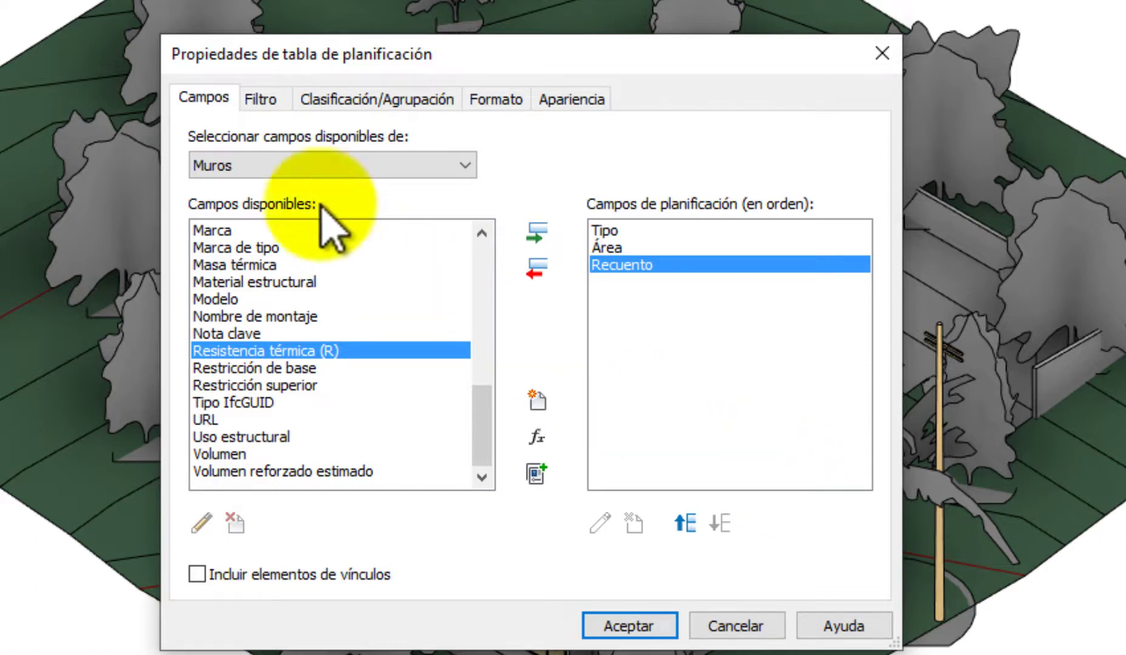
# - Review the wall schedule's filter, sorting, format and appearance settings, then generate the schedule with their defaults
pyautogui.click(261, 100)
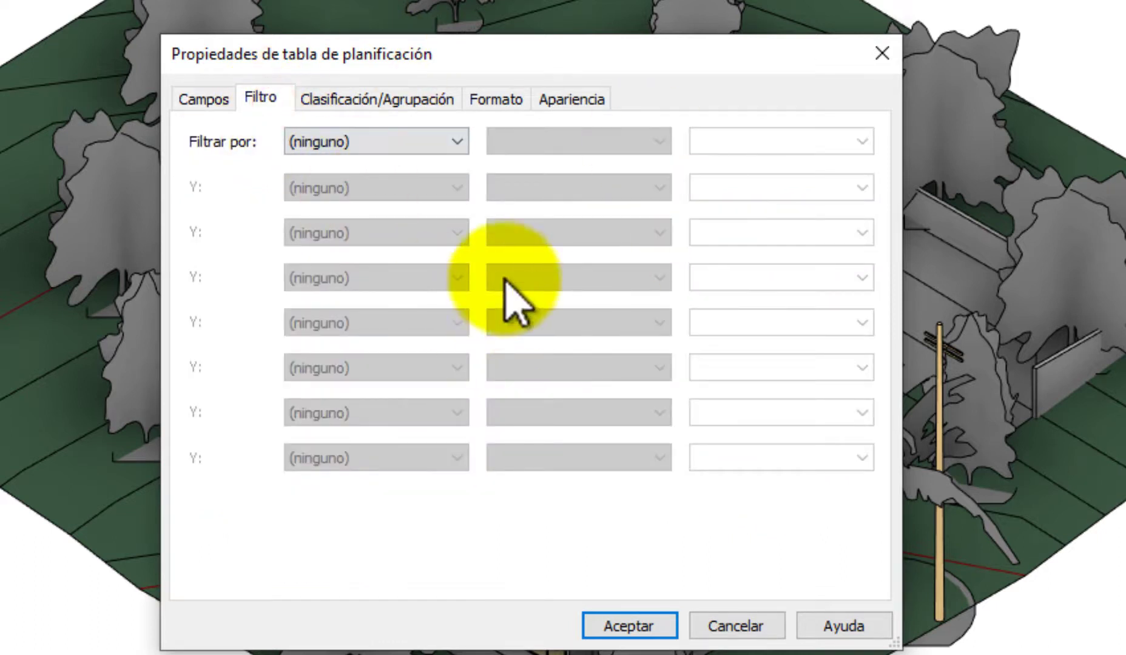
pyautogui.click(405, 97)
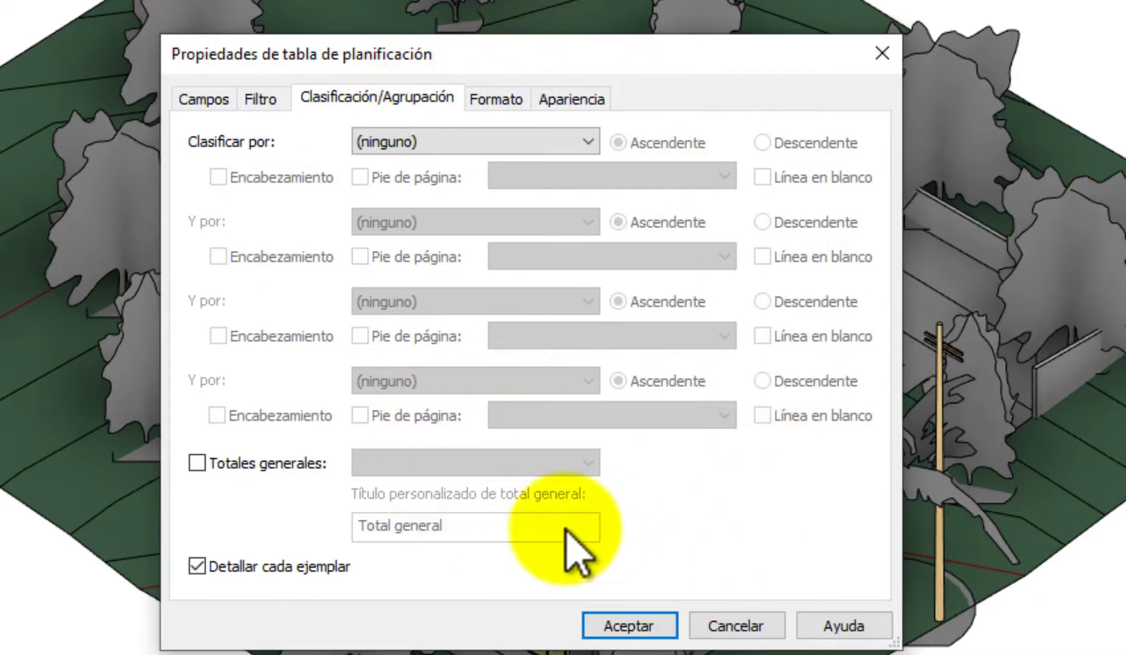
pyautogui.click(499, 102)
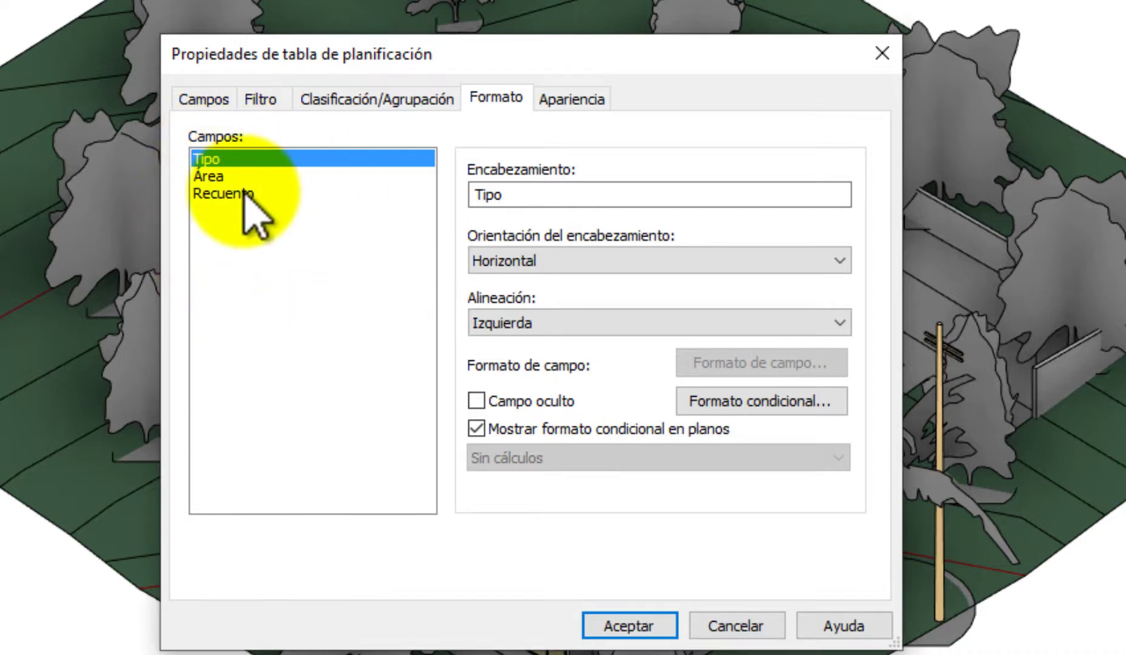
pyautogui.click(572, 98)
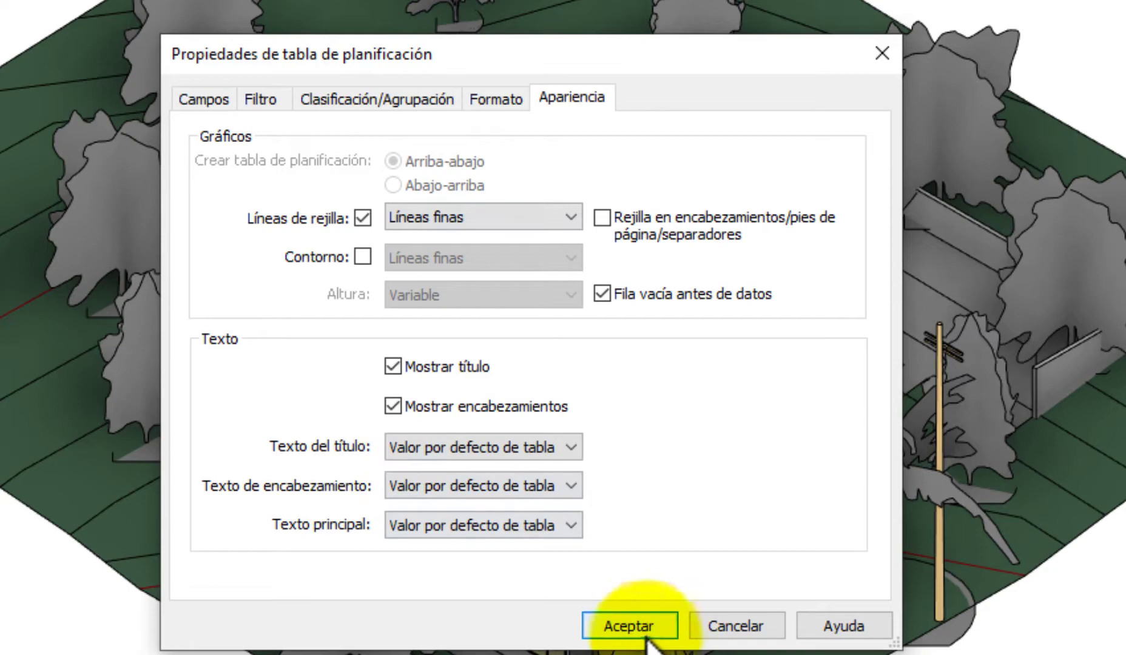
pyautogui.click(629, 626)
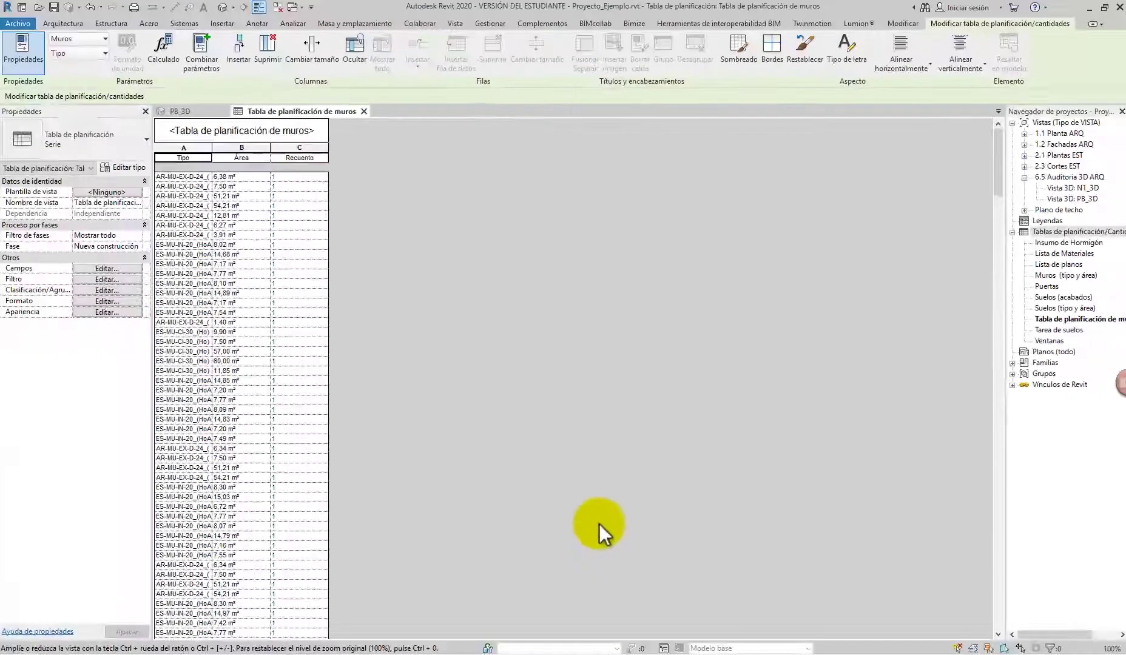
# - Widen the wall schedule's Tipo column to fit the full type names and look through the rows to the end
pyautogui.moveTo(217, 153); pyautogui.dragTo(304, 151)
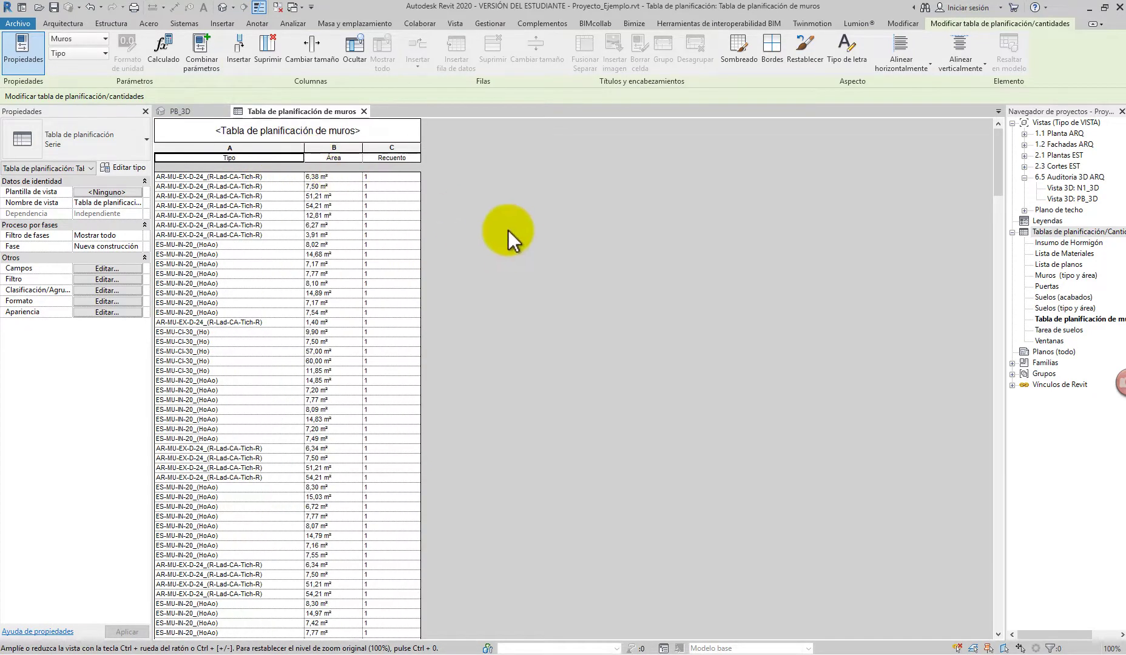
pyautogui.scroll(-15, 511, 243)
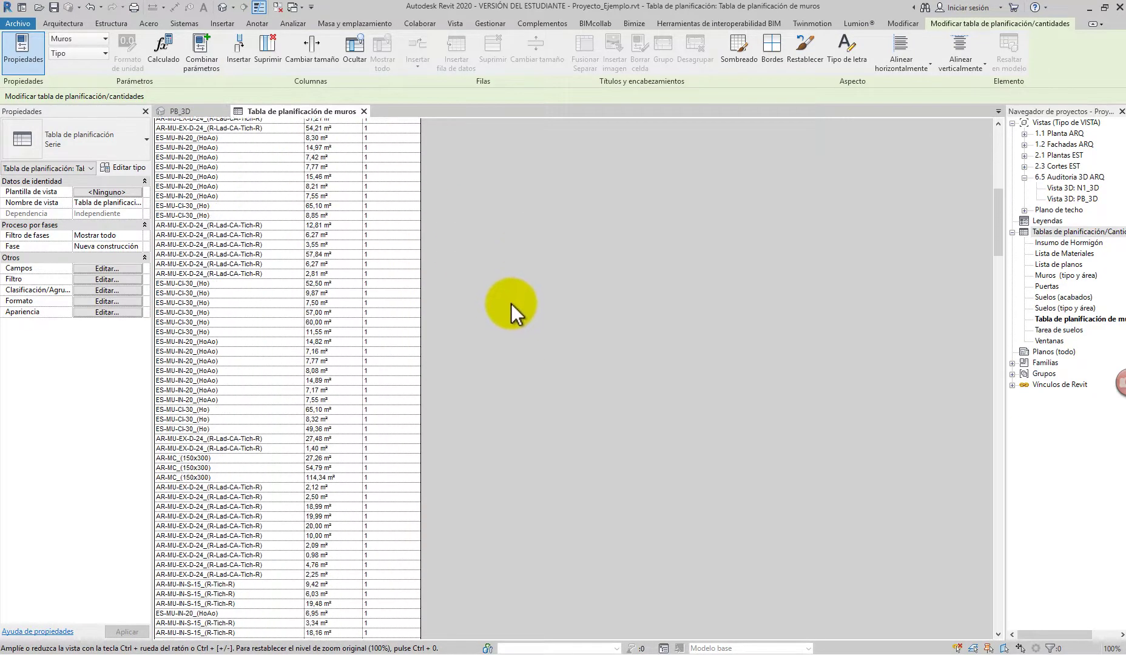
pyautogui.scroll(-15, 512, 316)
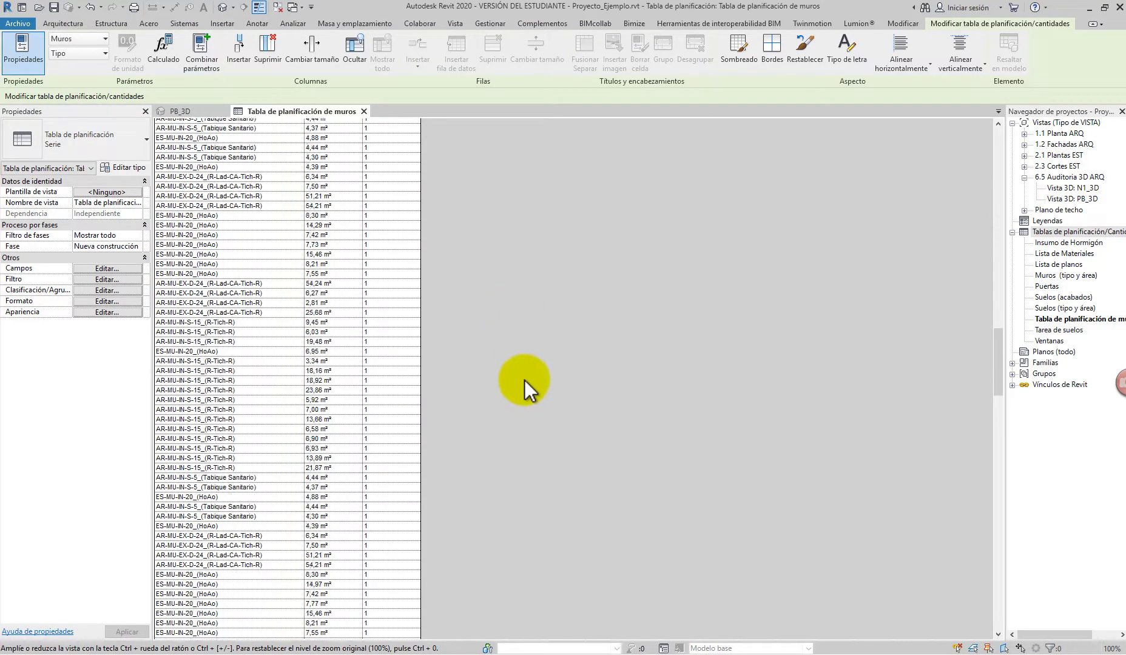
pyautogui.scroll(-15, 540, 413)
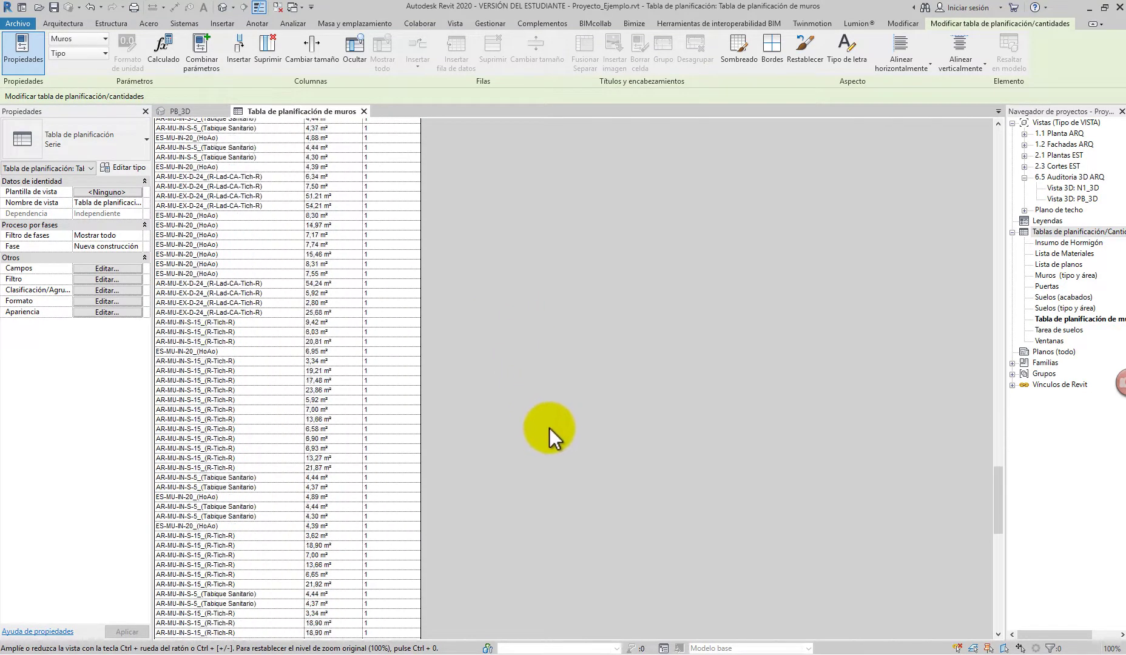
pyautogui.scroll(-5, 552, 430)
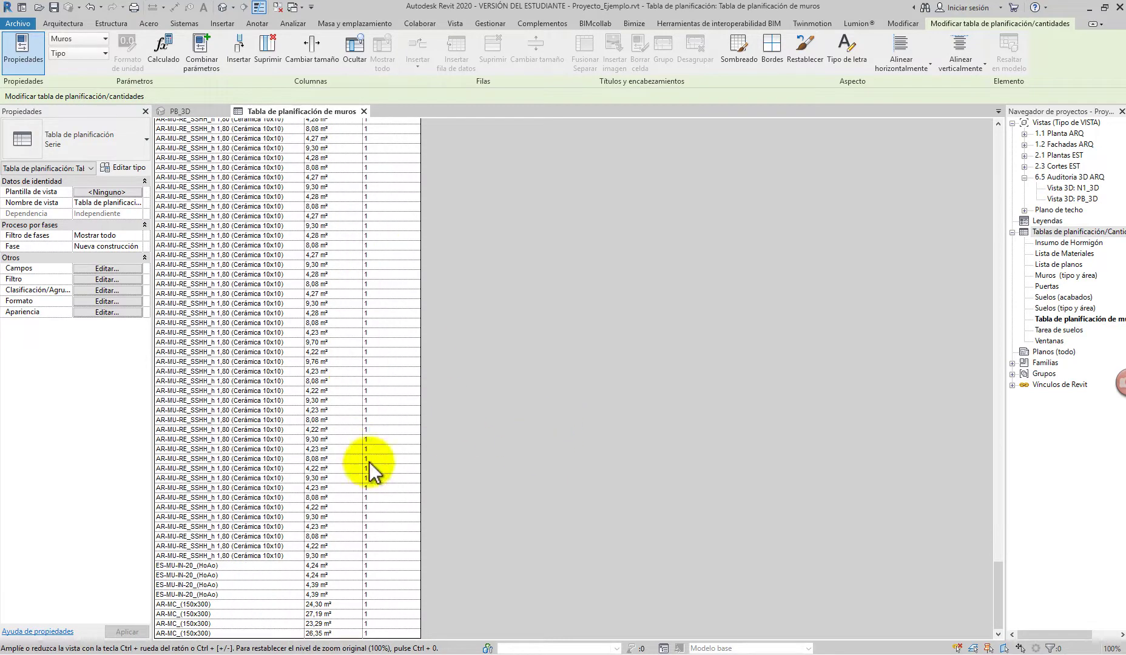
# - Turn on Totales generales for the wall schedule with the option Recuento y totales
pyautogui.click(102, 290)
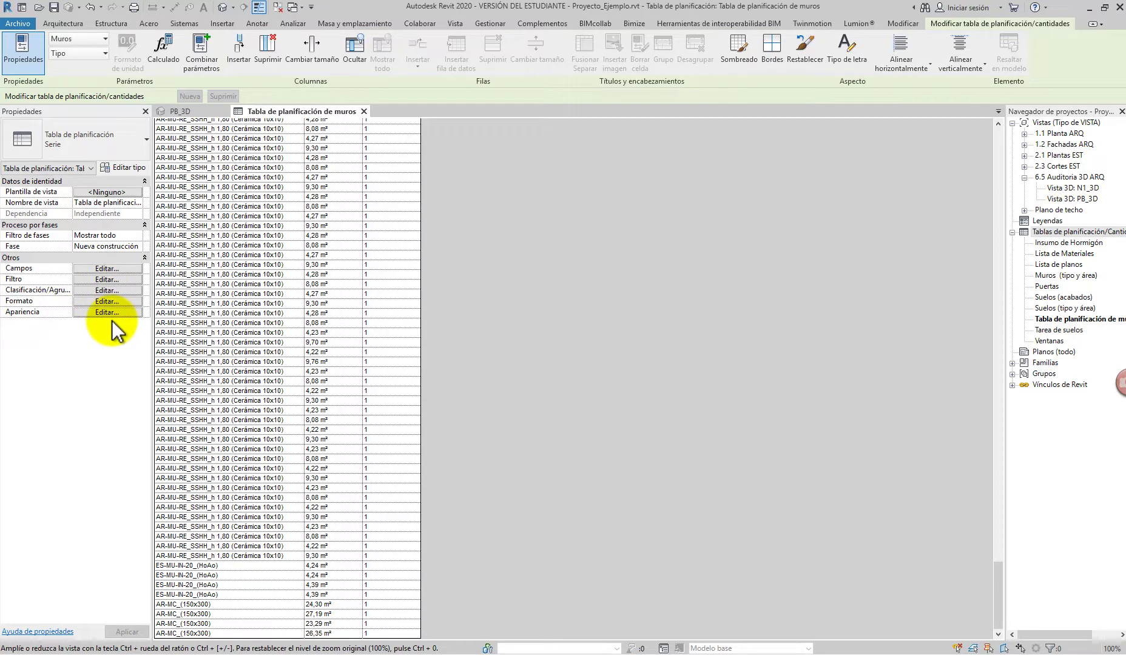
pyautogui.click(89, 289)
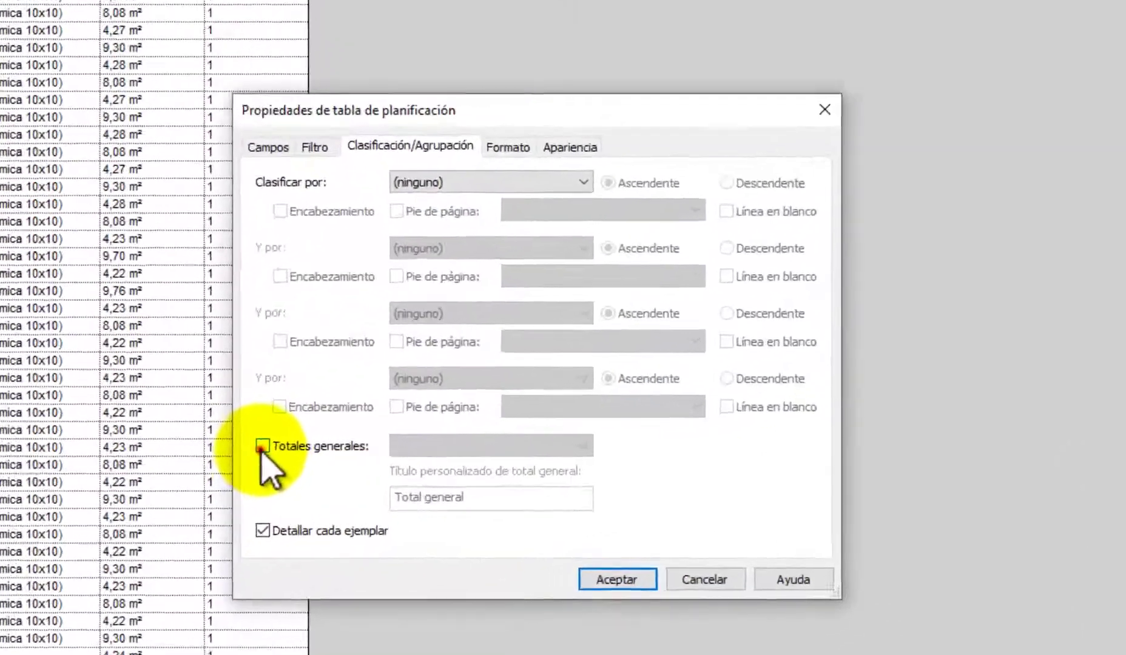
pyautogui.click(395, 448)
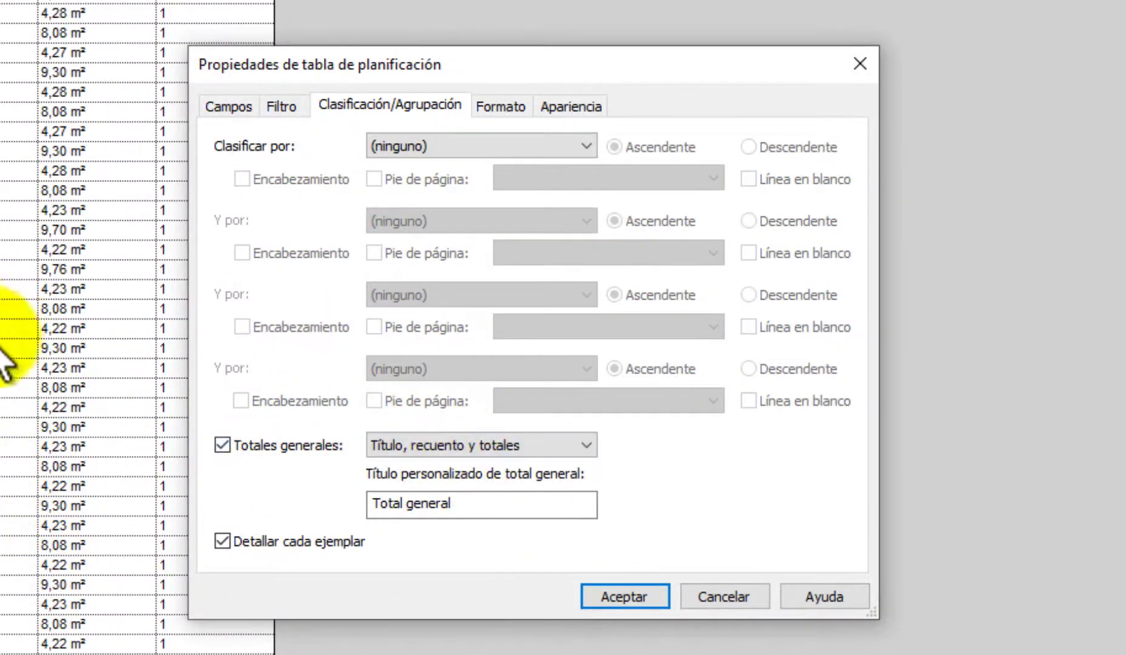
pyautogui.click(571, 446)
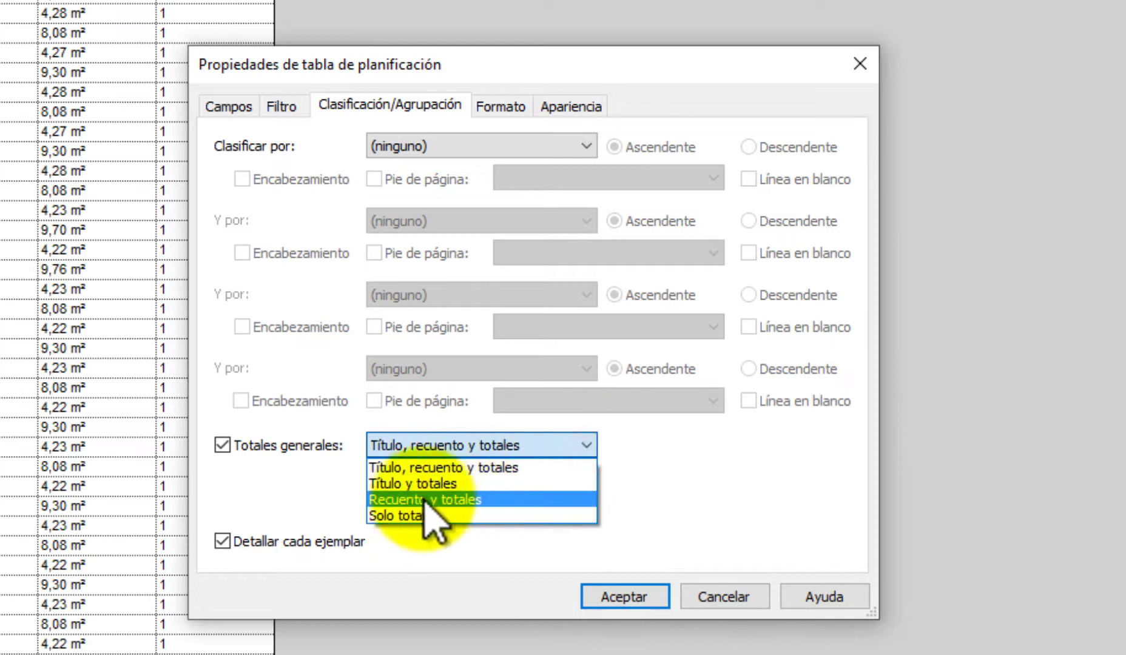
pyautogui.click(418, 501)
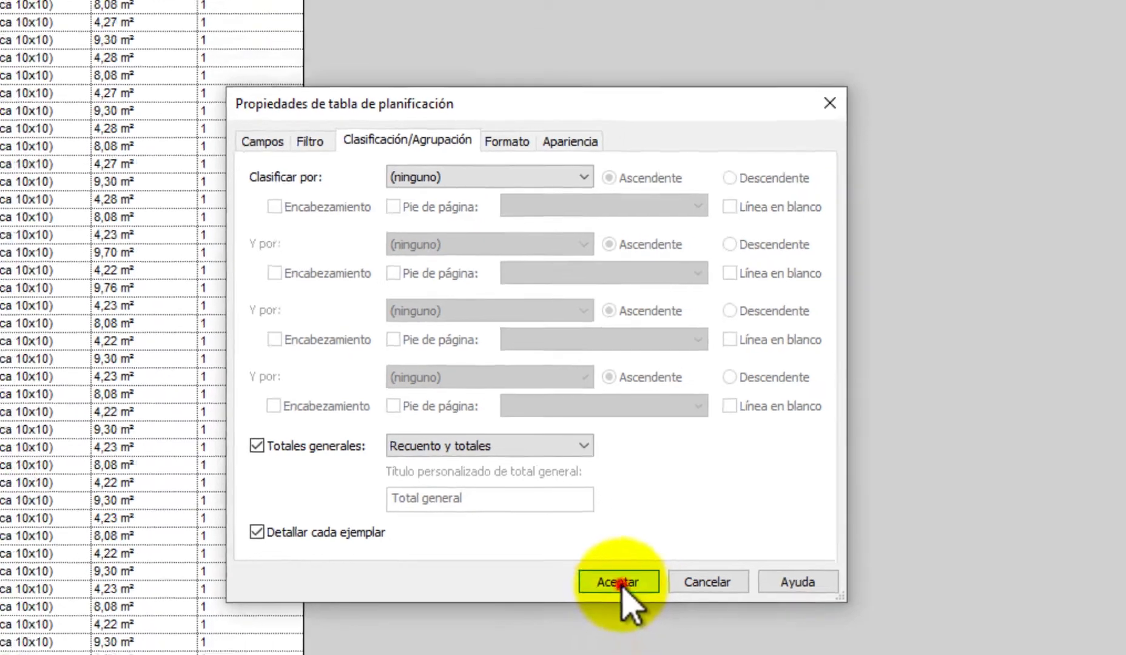
pyautogui.click(625, 597)
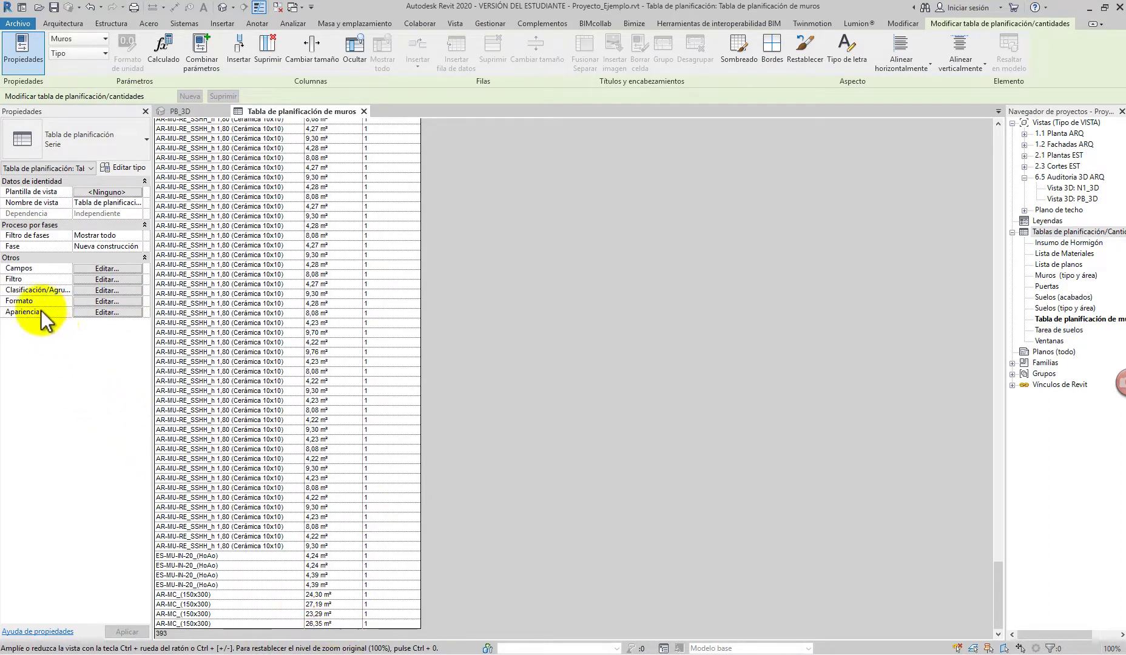
# - Set the Área field's format to Calcular totales
pyautogui.click(106, 302)
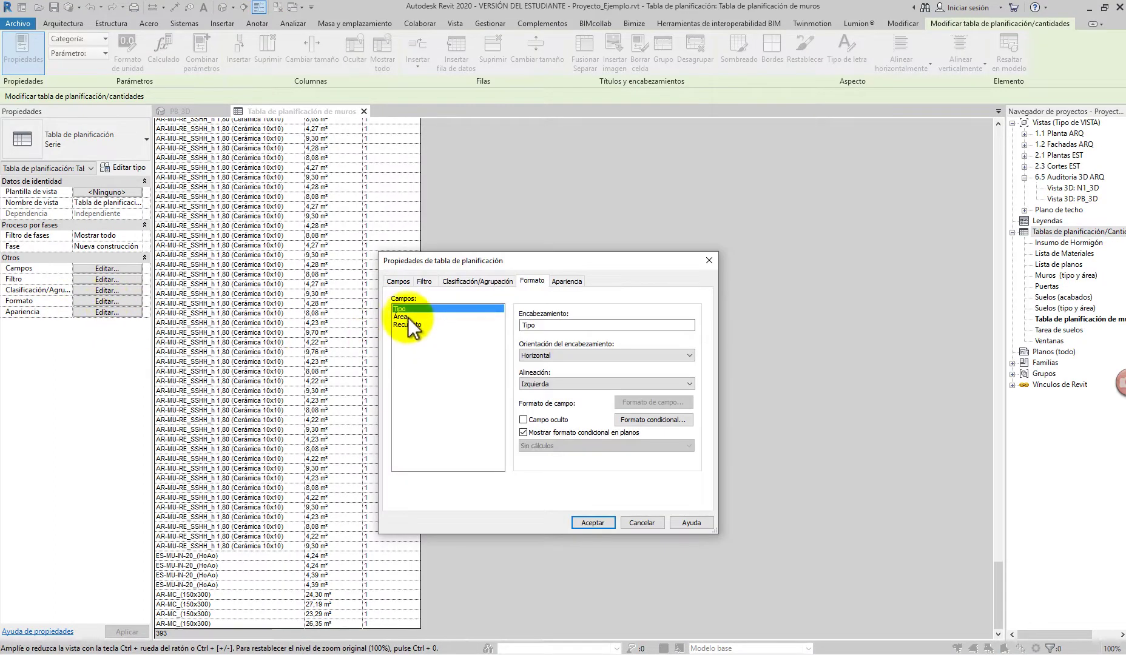
pyautogui.click(405, 317)
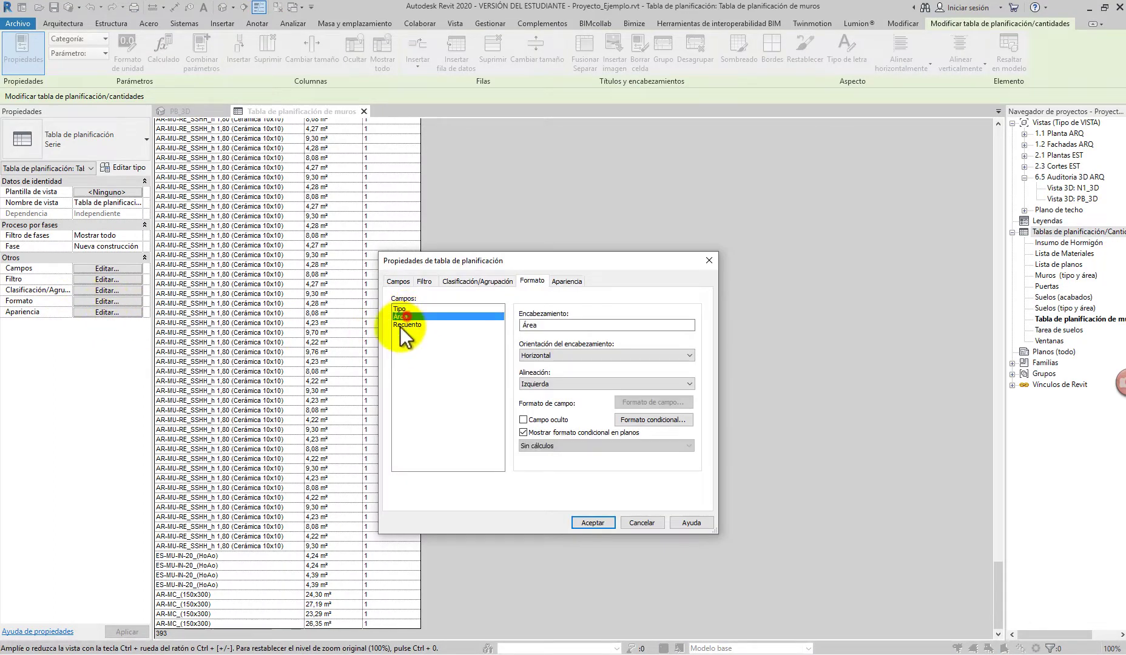
pyautogui.click(546, 445)
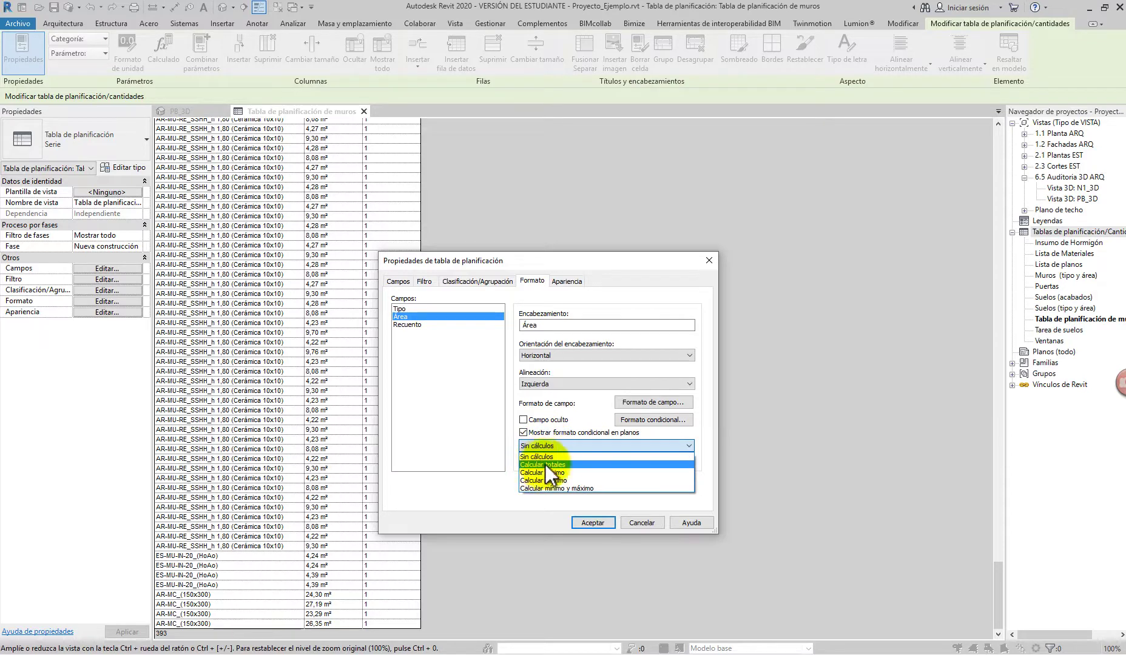
pyautogui.click(553, 465)
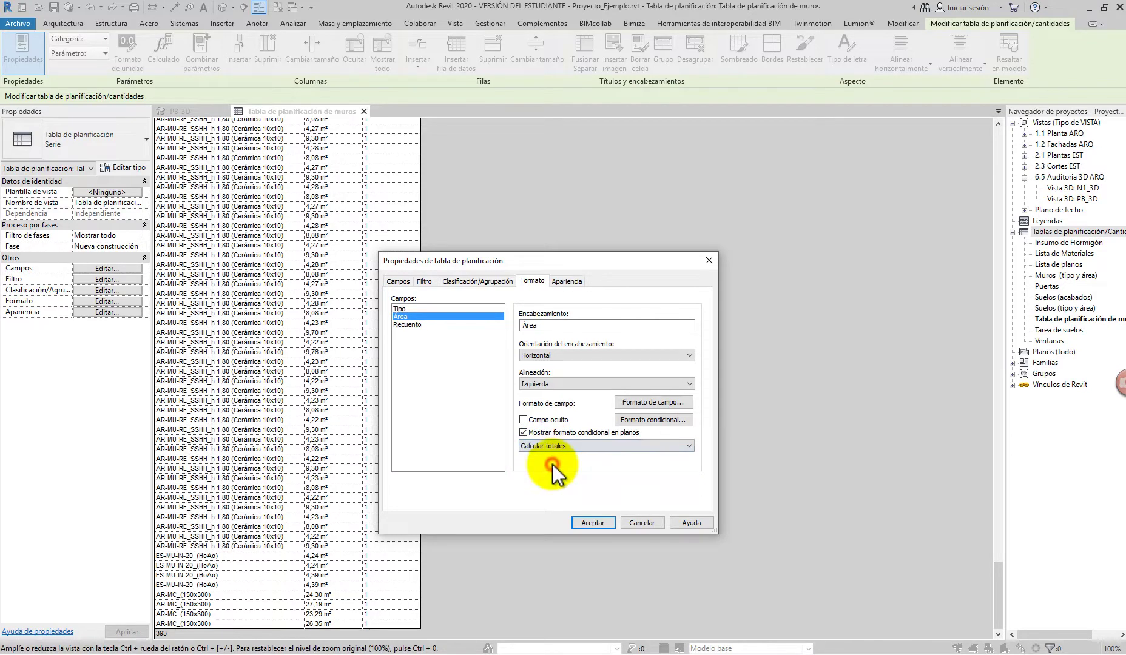
pyautogui.click(594, 523)
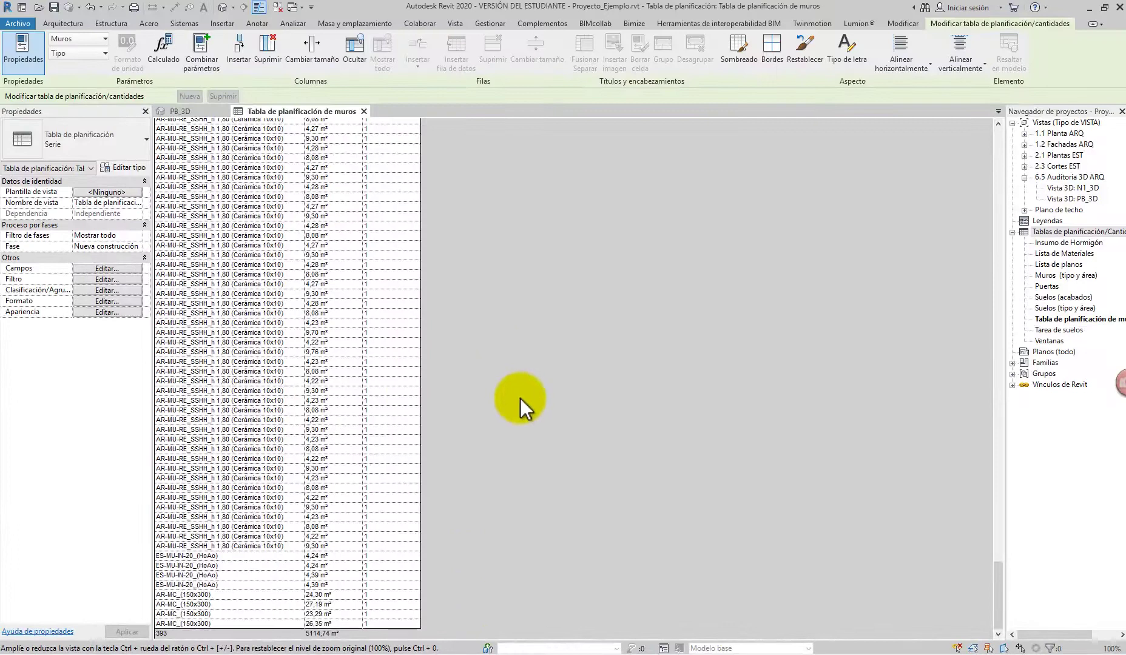
# - Sort the wall schedule by Tipo in ascending order and turn off Detallar cada ejemplar
pyautogui.scroll(7, 813, 230)
pyautogui.scroll(15, 524, 405)
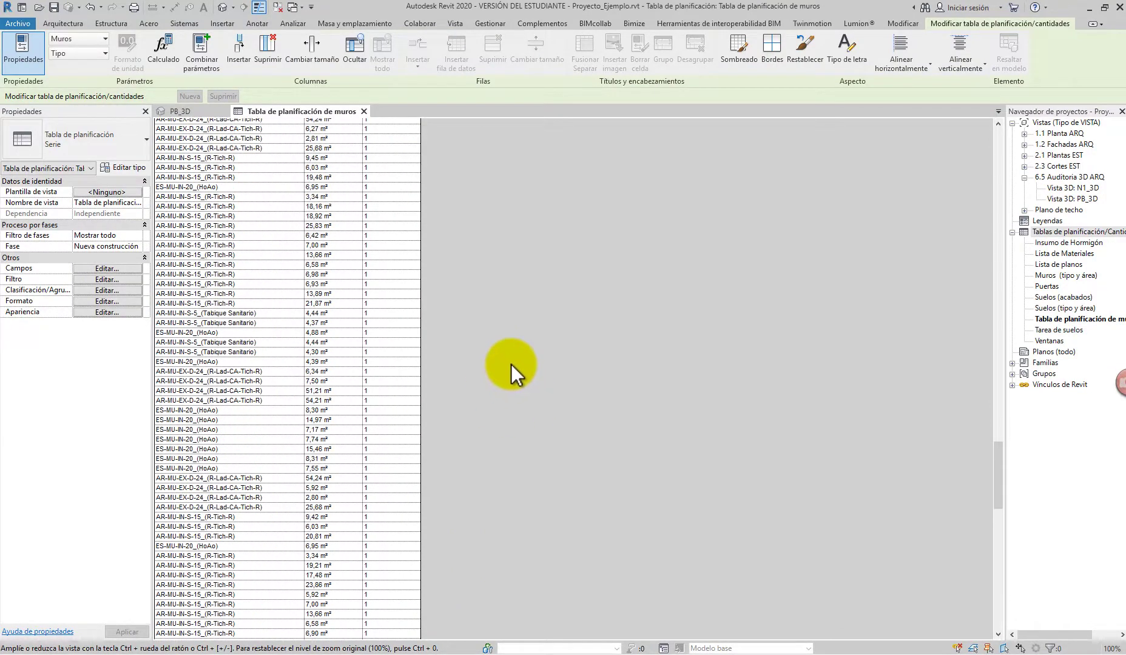
pyautogui.scroll(15, 510, 402)
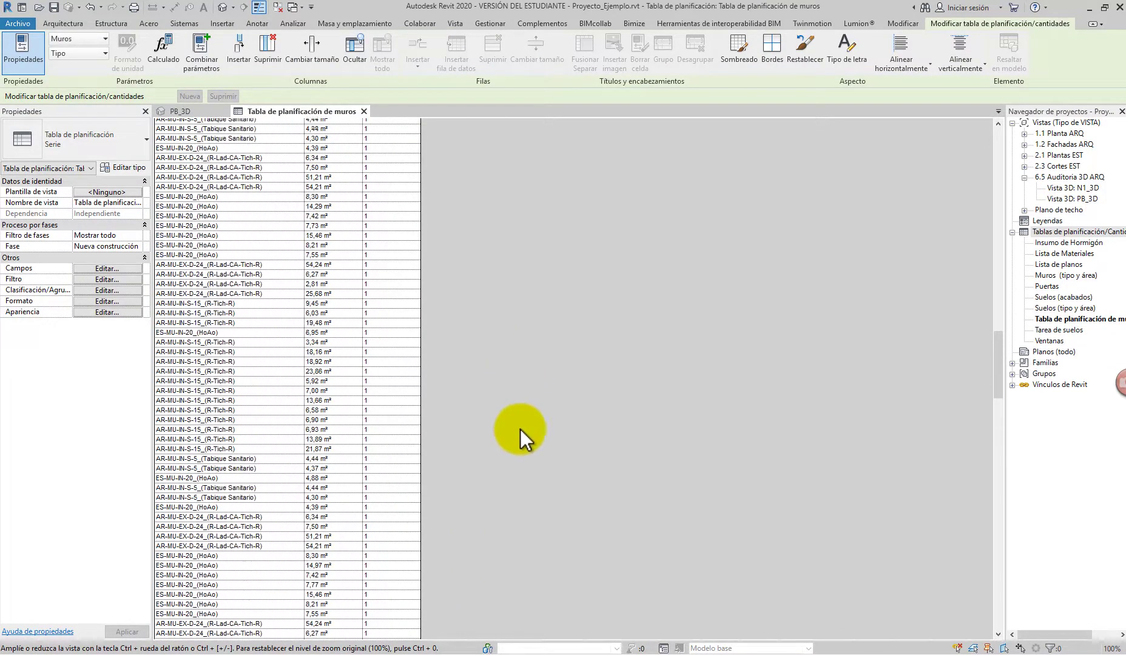
pyautogui.scroll(10, 543, 434)
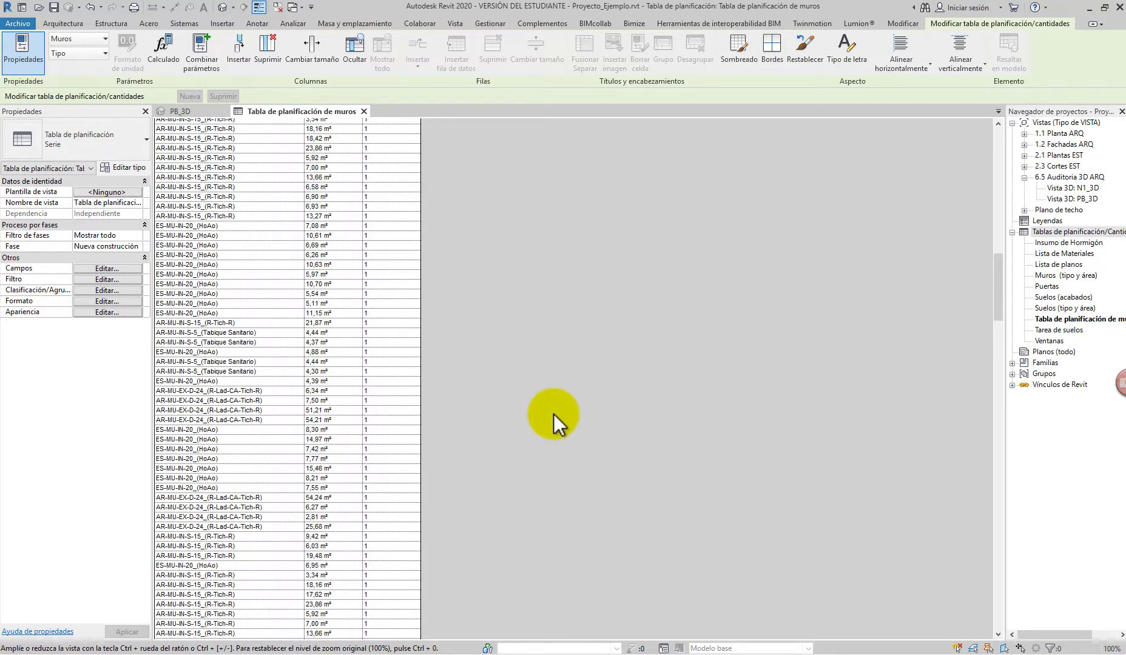
pyautogui.scroll(8, 553, 414)
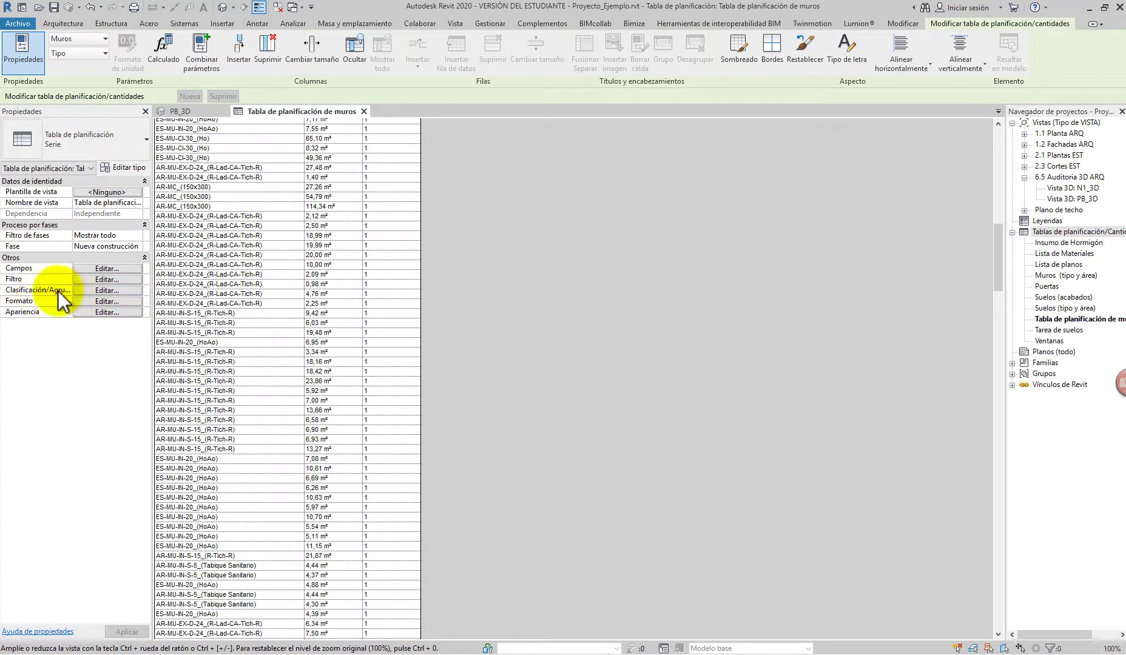
pyautogui.click(85, 291)
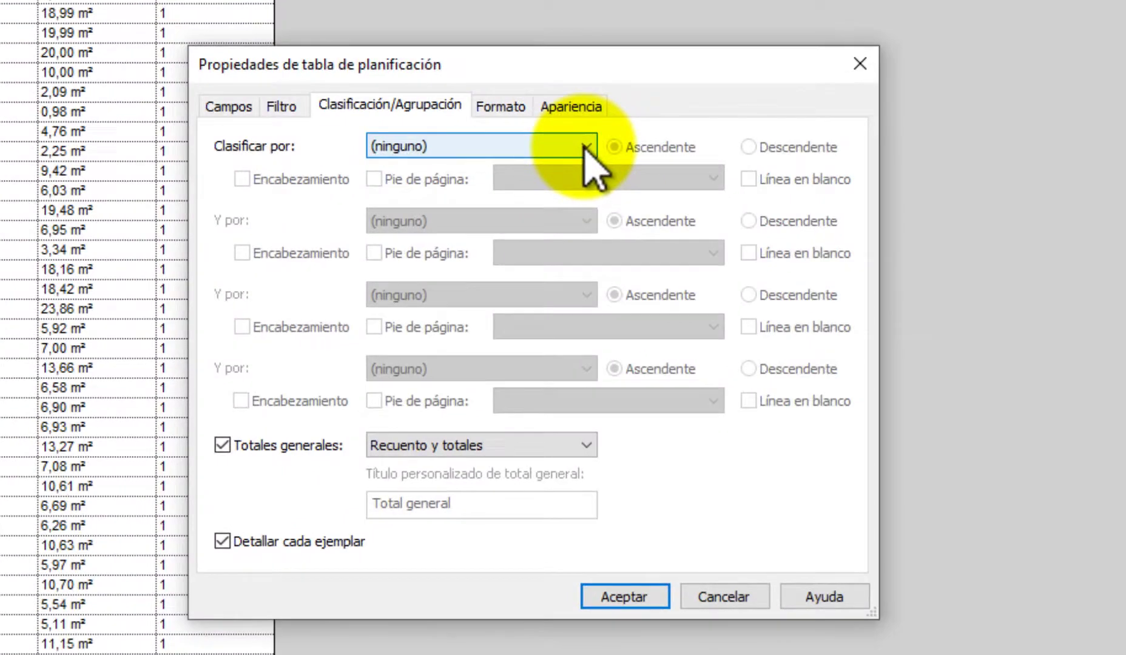
pyautogui.click(587, 149)
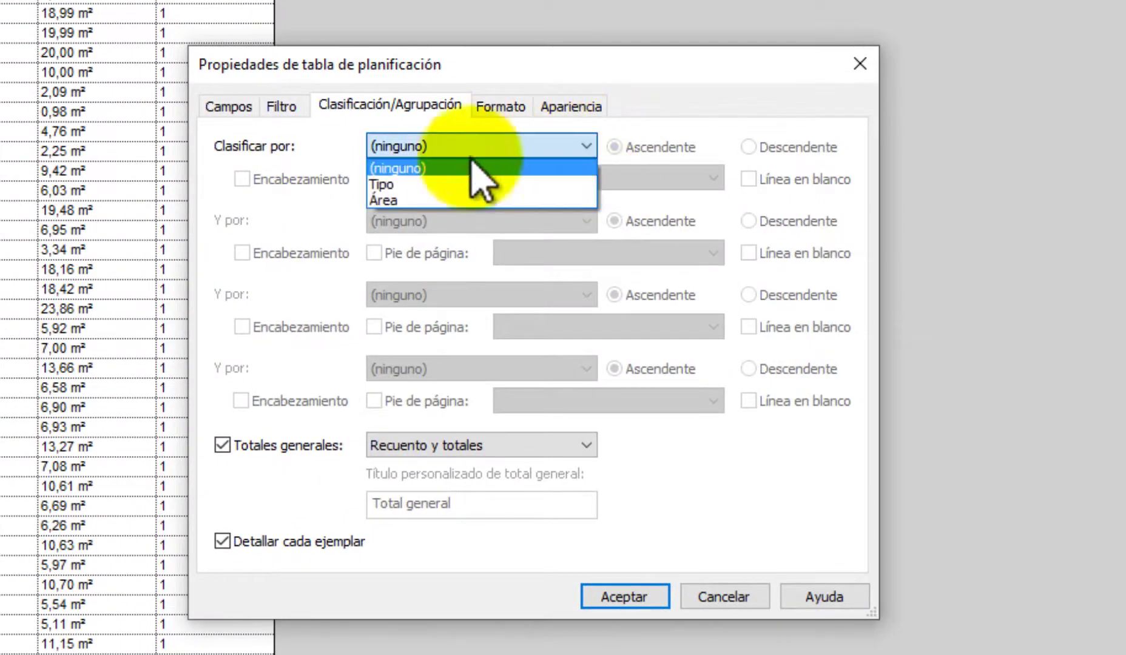
pyautogui.click(407, 185)
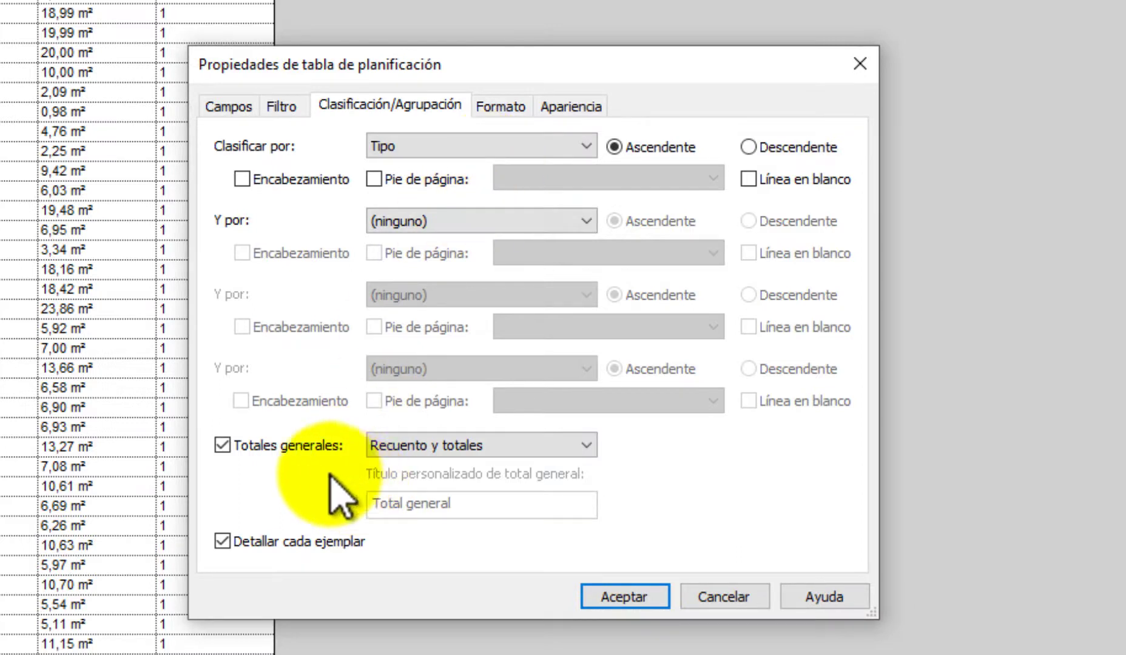
pyautogui.click(222, 542)
pyautogui.click(613, 601)
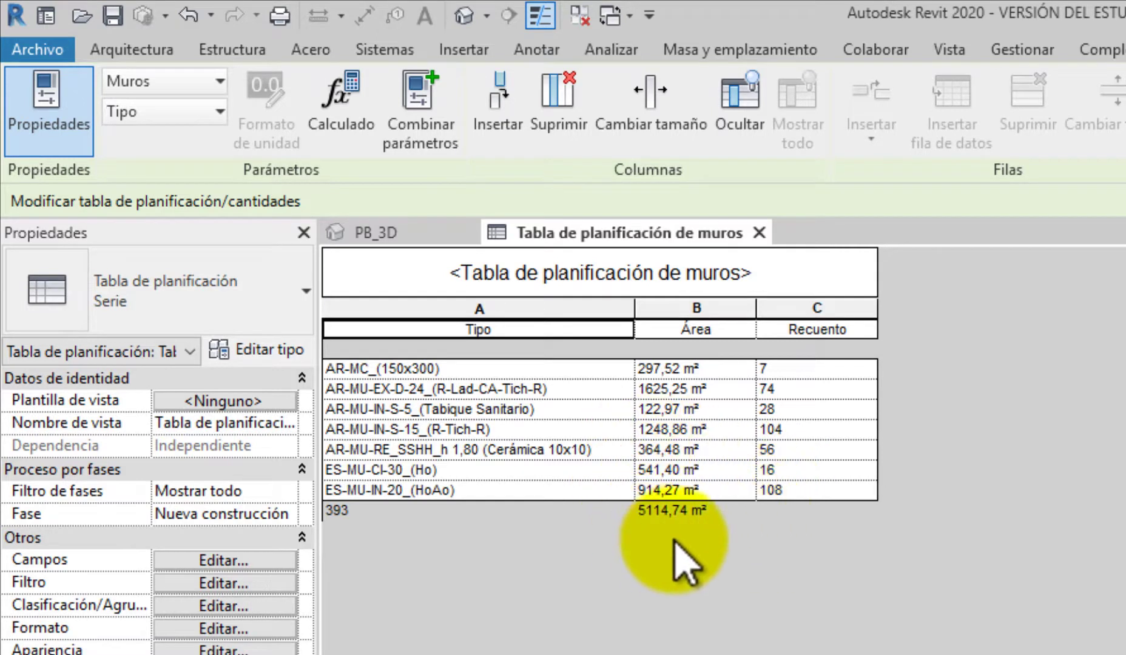
# - Reorder the schedule fields so that Recuento comes before Área
pyautogui.click(239, 562)
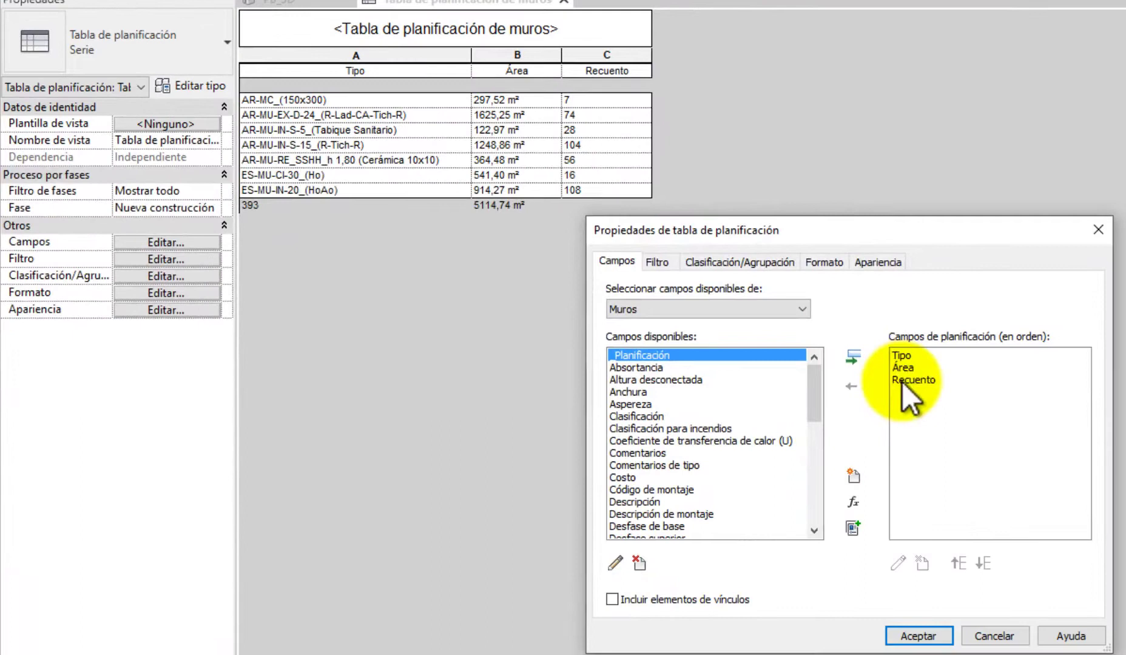
pyautogui.click(903, 382)
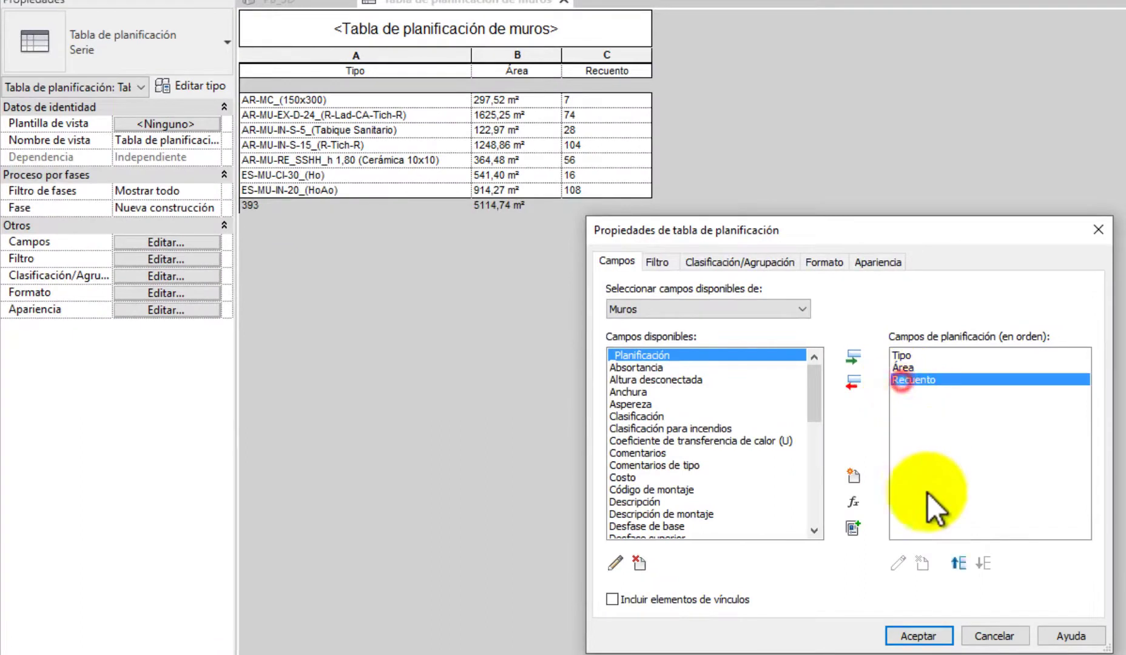
pyautogui.click(958, 563)
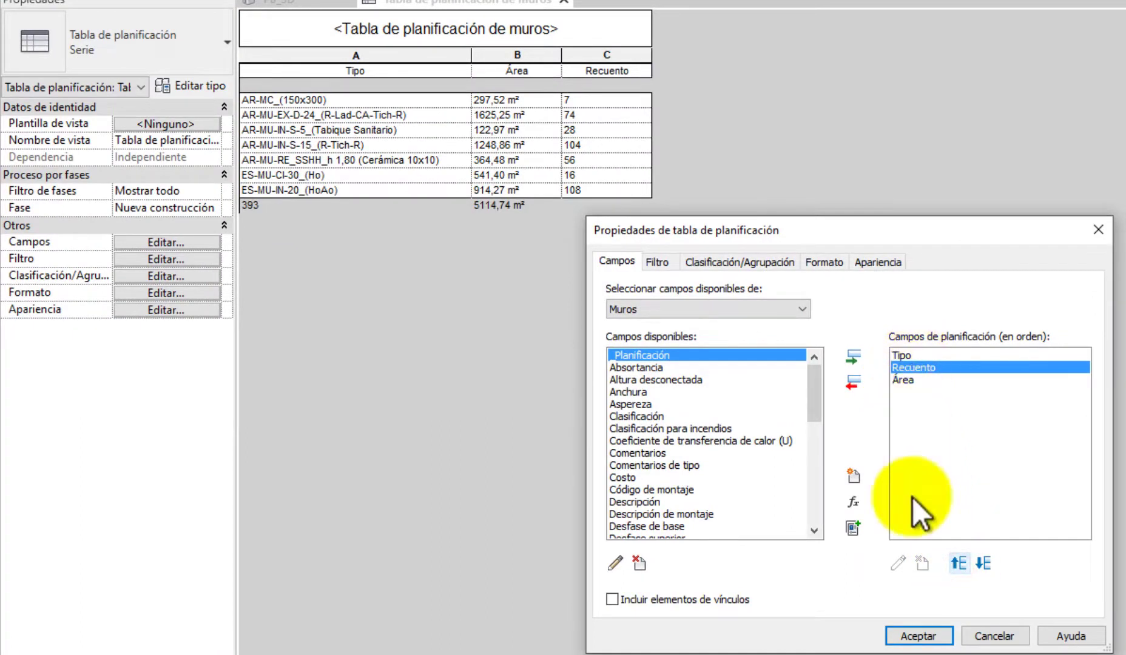
pyautogui.click(904, 635)
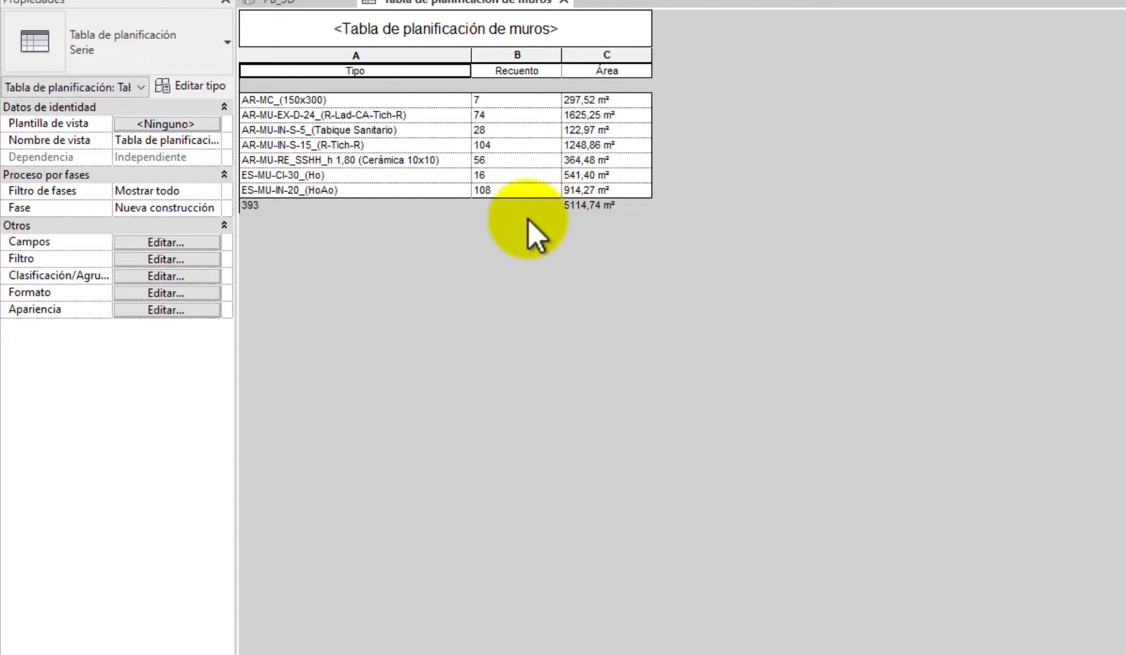
# - Set the Recuento field's format to Calcular totales
pyautogui.click(142, 292)
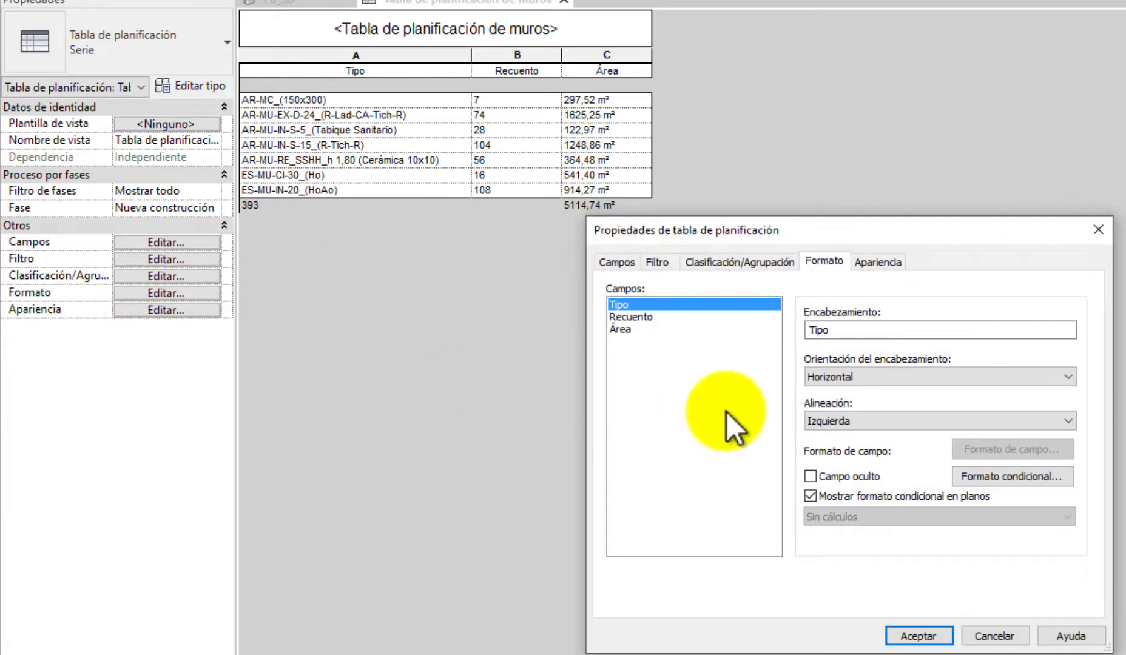
pyautogui.click(649, 319)
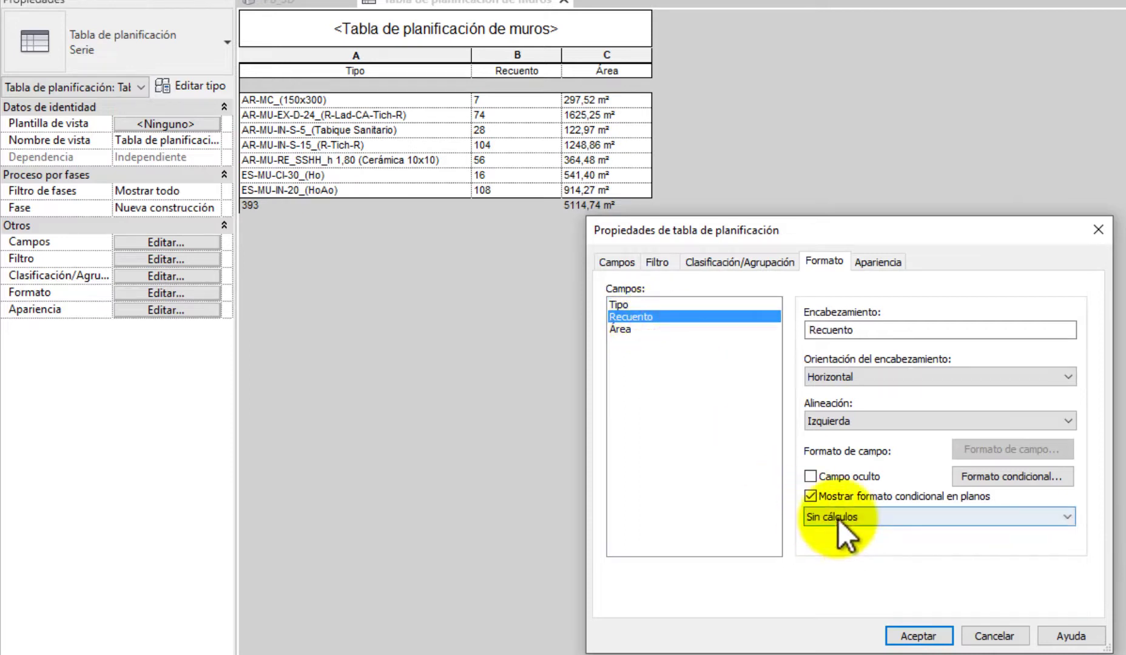
pyautogui.click(839, 519)
pyautogui.click(816, 545)
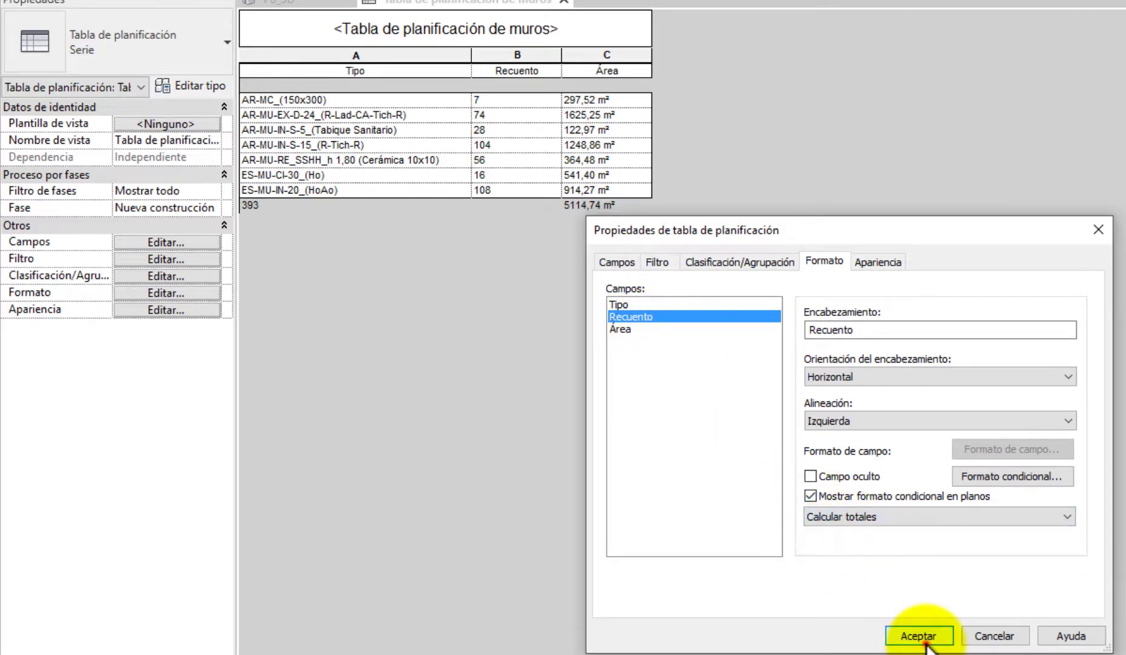
pyautogui.click(919, 637)
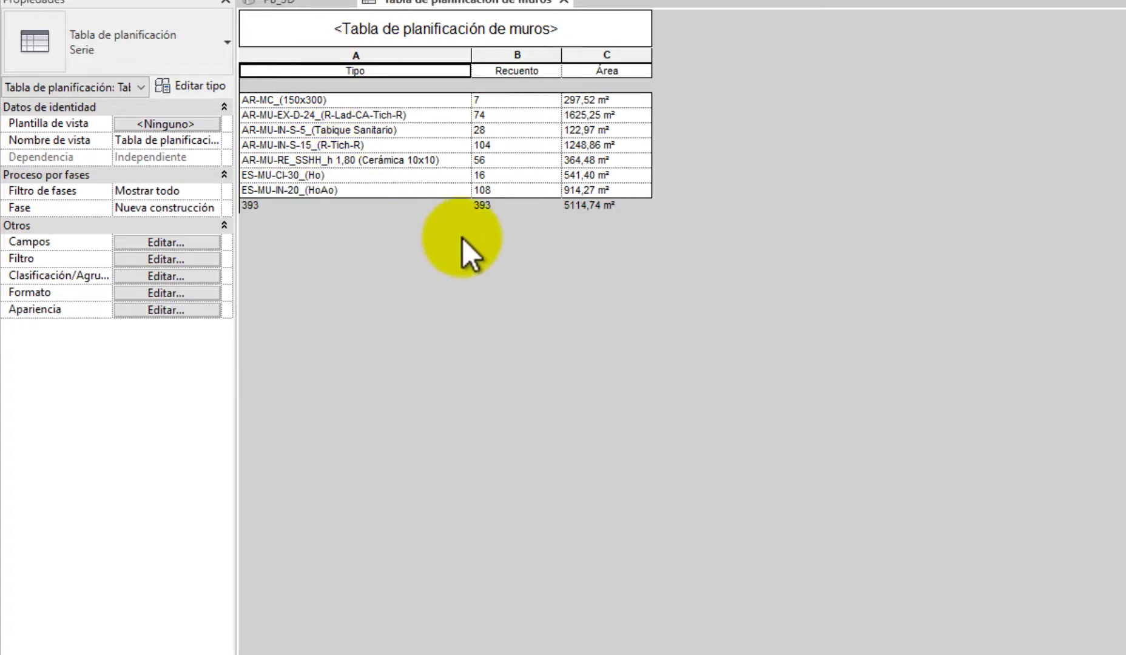
# - Add the Costo field to the wall schedule after Área
pyautogui.click(160, 248)
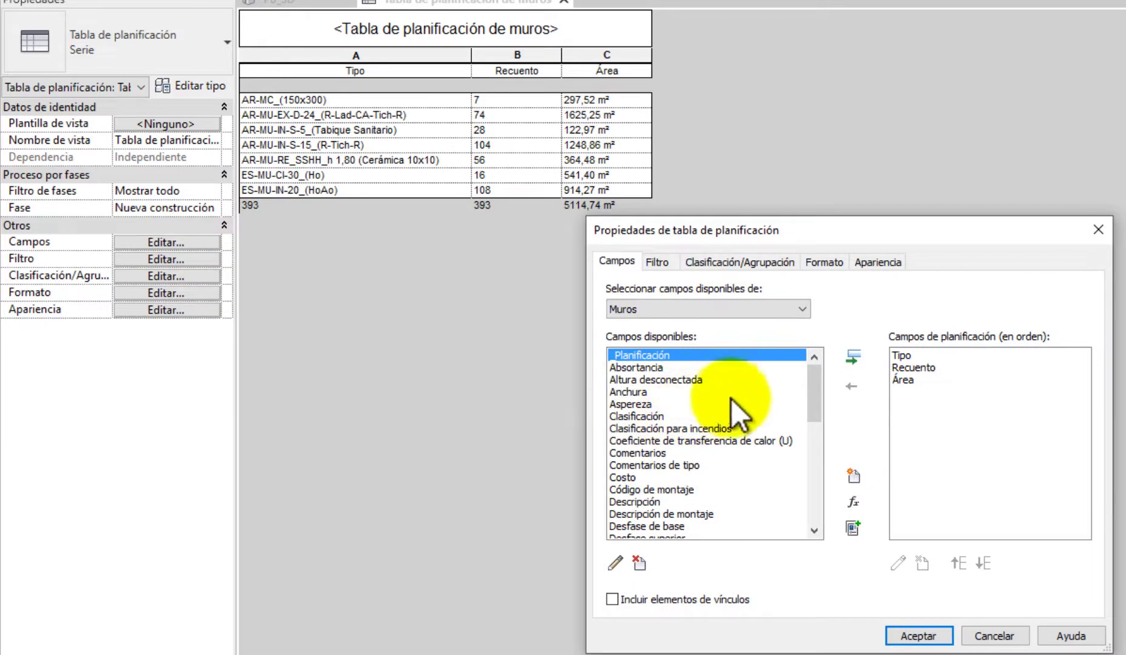
pyautogui.click(614, 479)
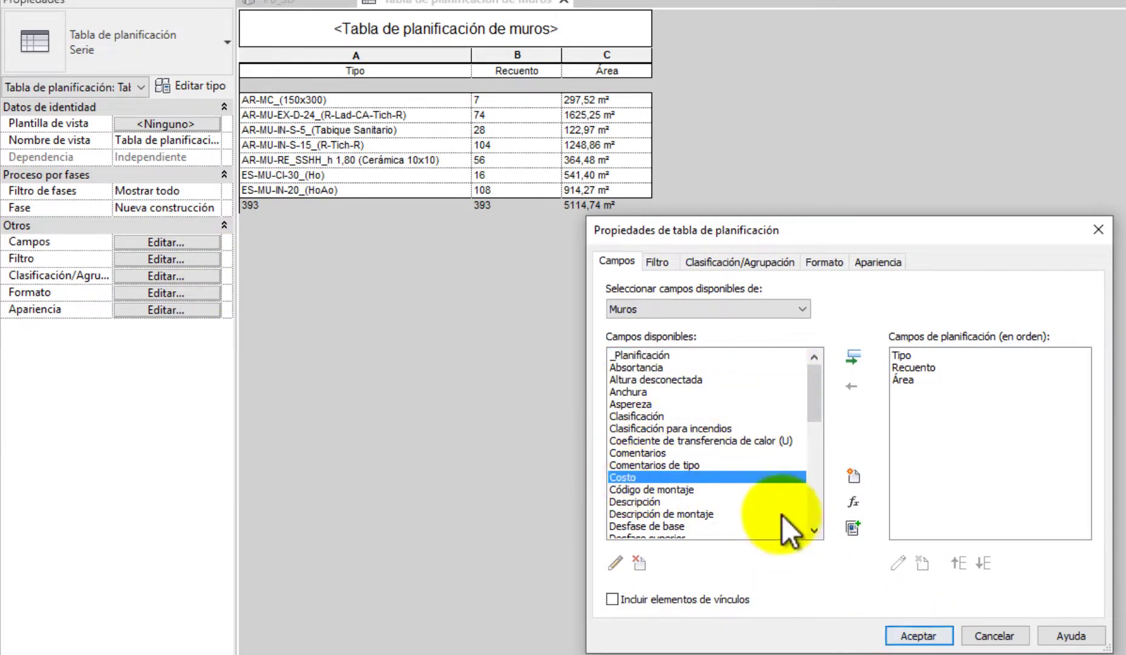
pyautogui.doubleClick(778, 481)
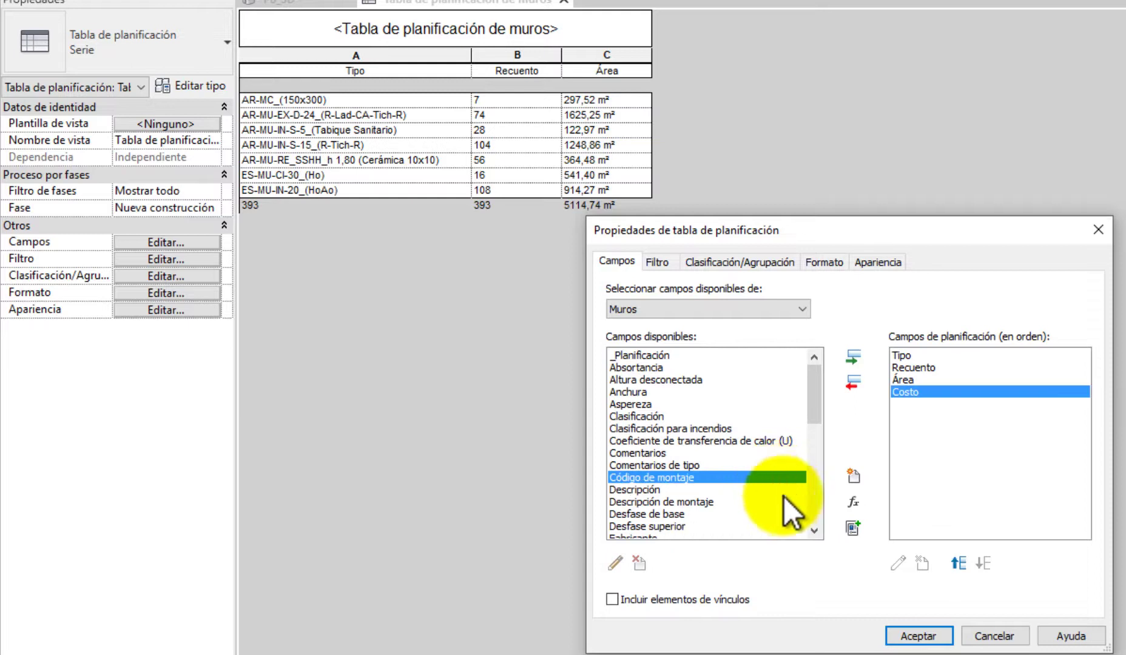
pyautogui.click(906, 635)
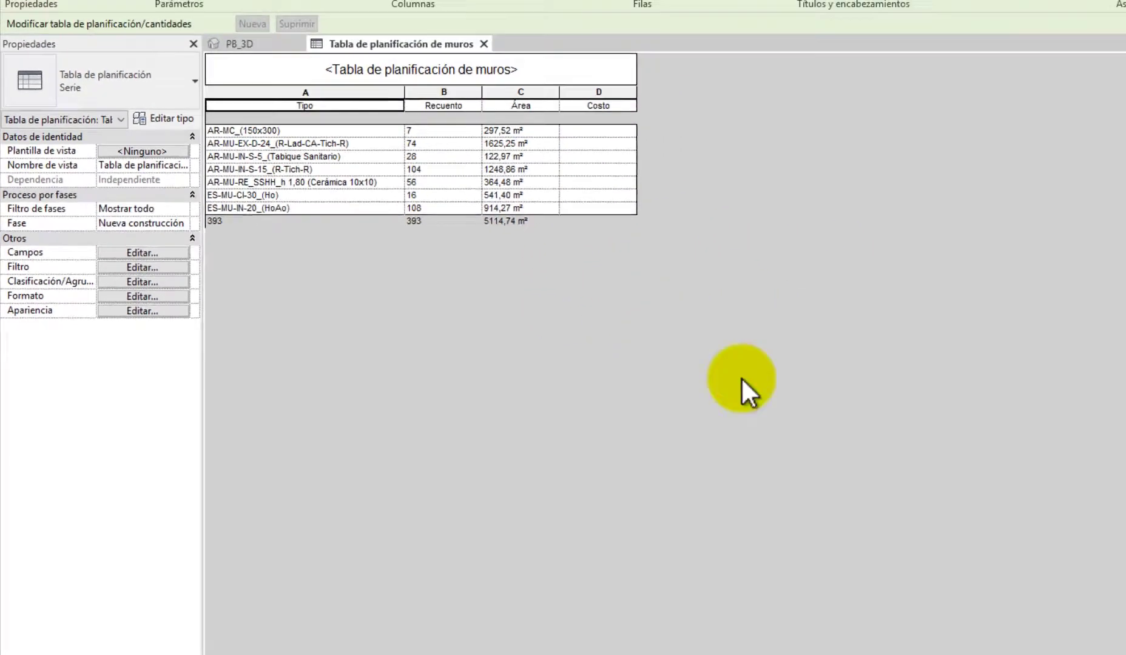
# - Tile the PB_3D view beside the wall schedule and frame the building in it
pyautogui.click(249, 44)
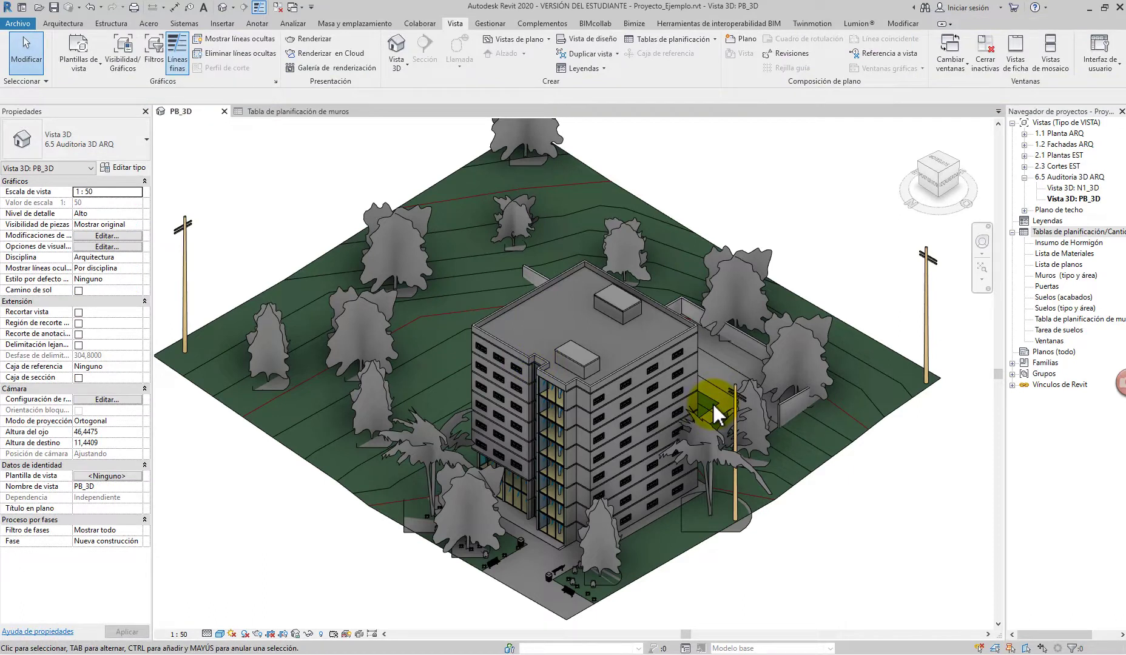
pyautogui.press('w')
pyautogui.press('t')
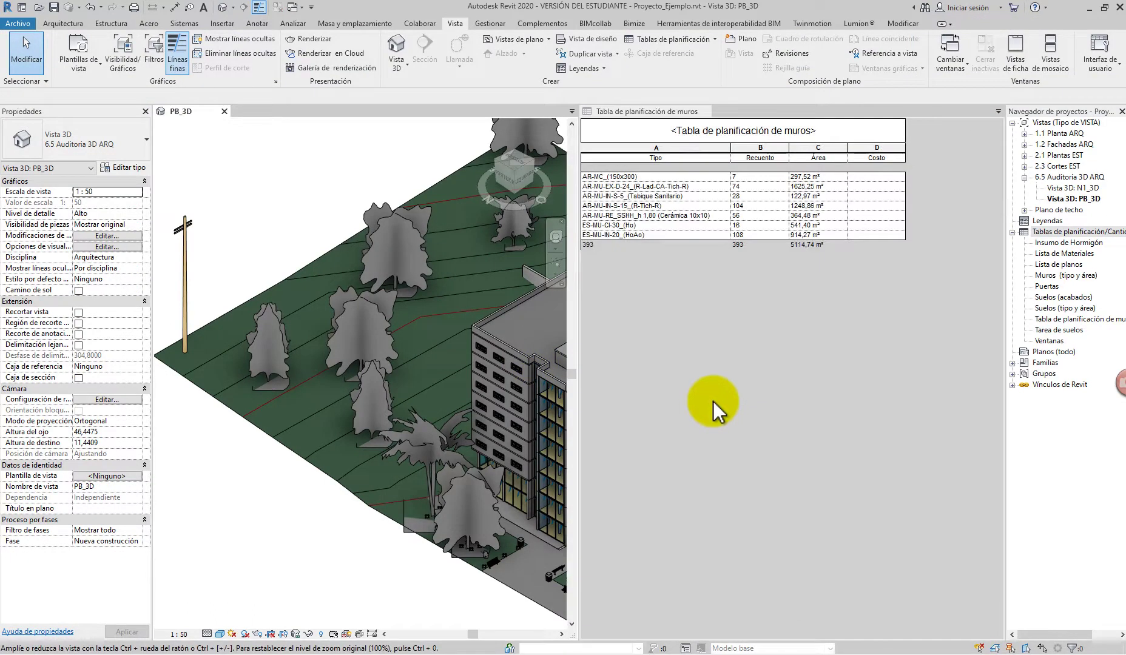
pyautogui.moveTo(485, 431); pyautogui.dragTo(285, 449, button='middle')
pyautogui.scroll(2, 477, 462)
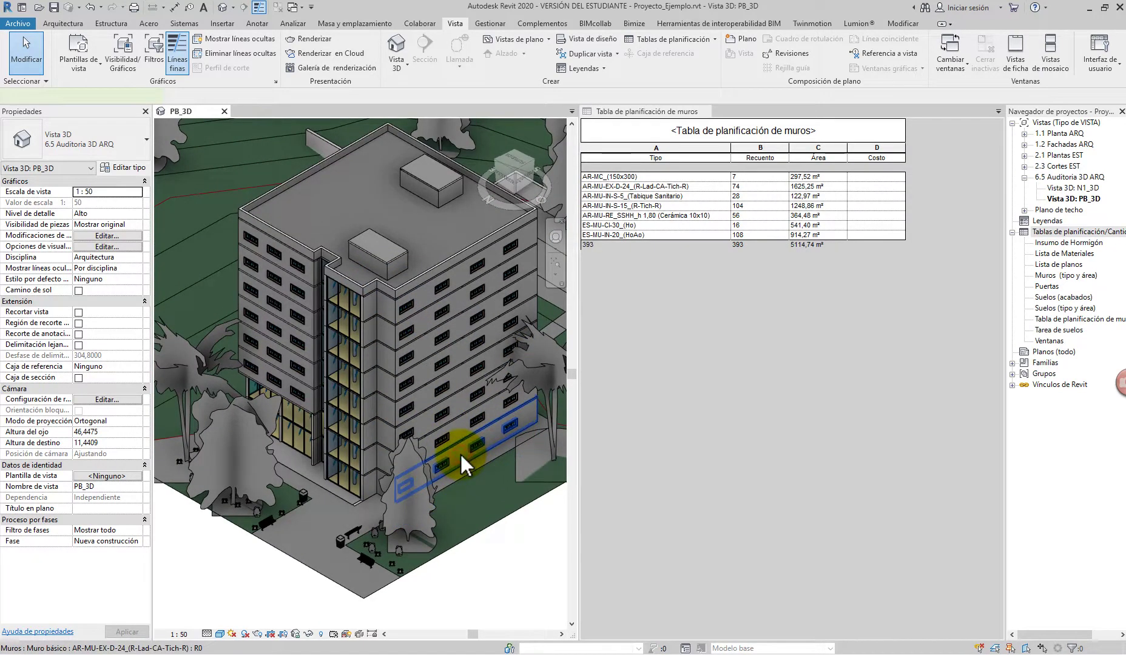
# - Set the Costo type parameter of the exterior wall type AR-MU-EX-D-24_(R-Lad-CA-Tich-R) to 85 from a wall in the 3D view
pyautogui.click(460, 452)
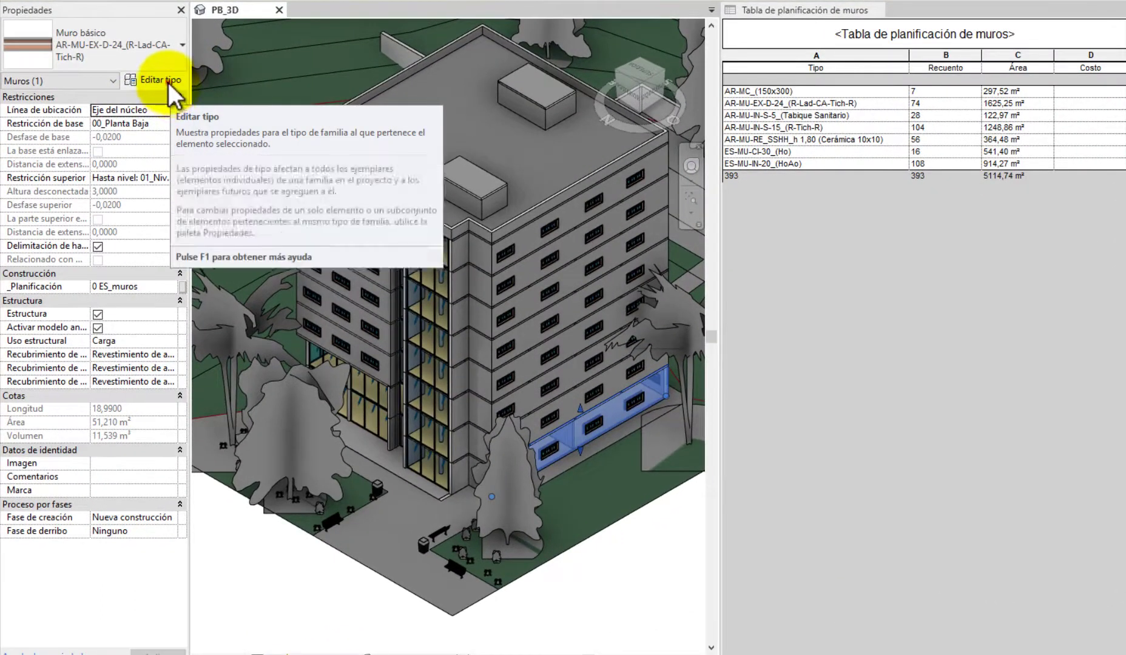
pyautogui.click(168, 83)
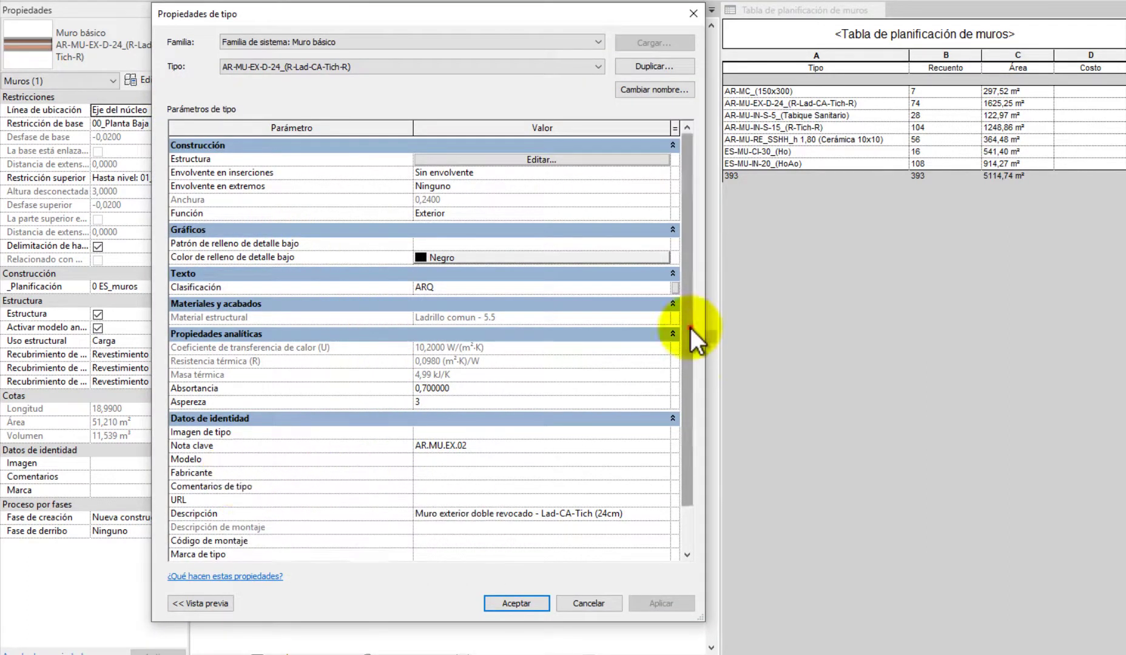
pyautogui.moveTo(690, 327); pyautogui.dragTo(694, 485)
pyautogui.click(217, 536)
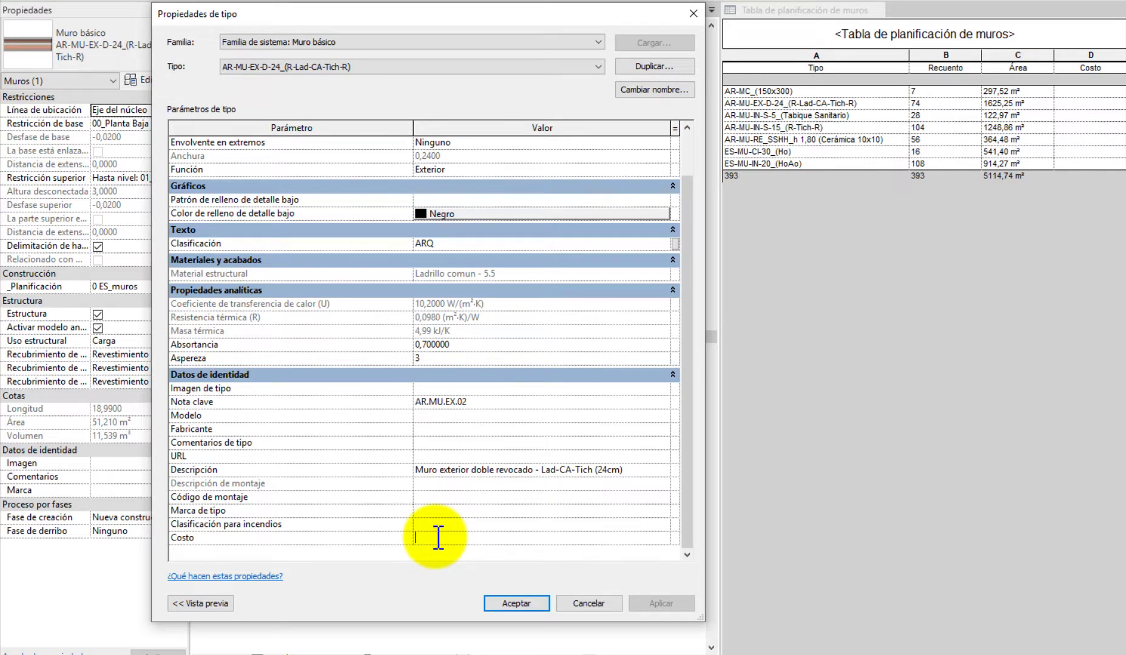
pyautogui.write('85')
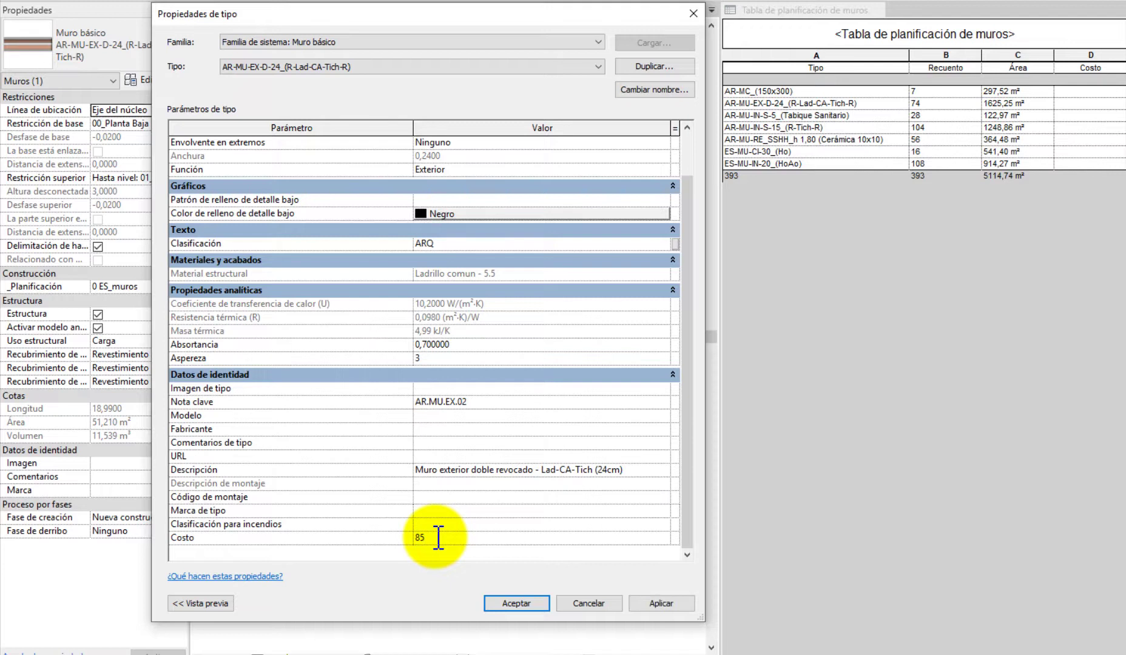
pyautogui.click(516, 605)
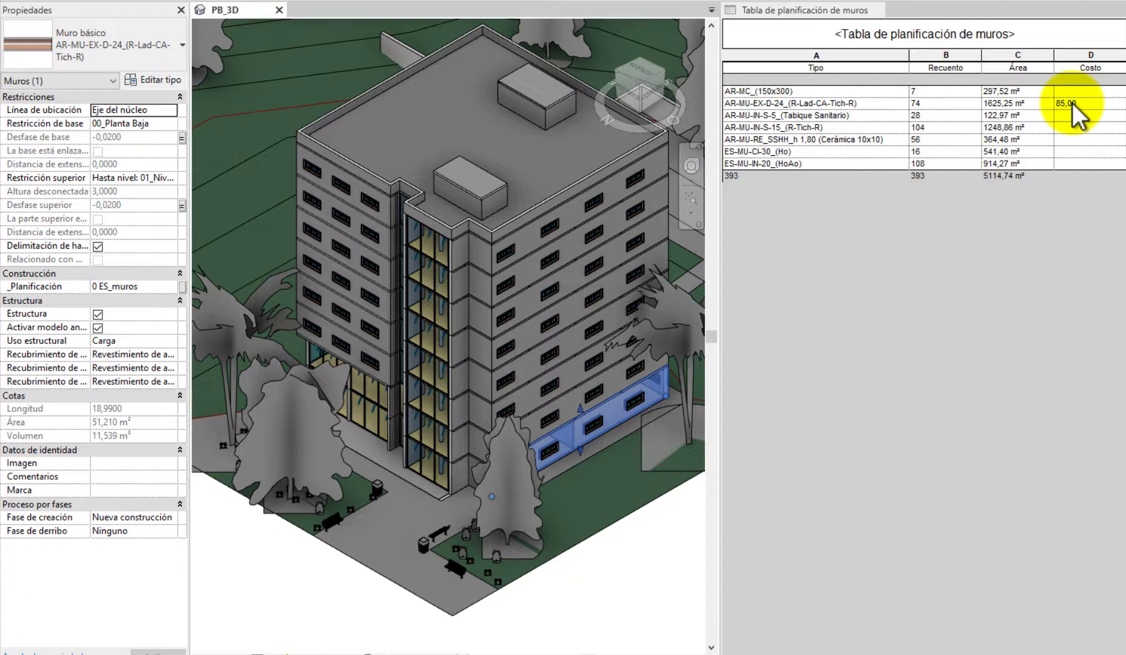
# - Set the cost of the AR-MC_(150x300) curtain wall type to 150 directly in the schedule and apply it to all its elements
pyautogui.moveTo(566, 422); pyautogui.dragTo(574, 436)
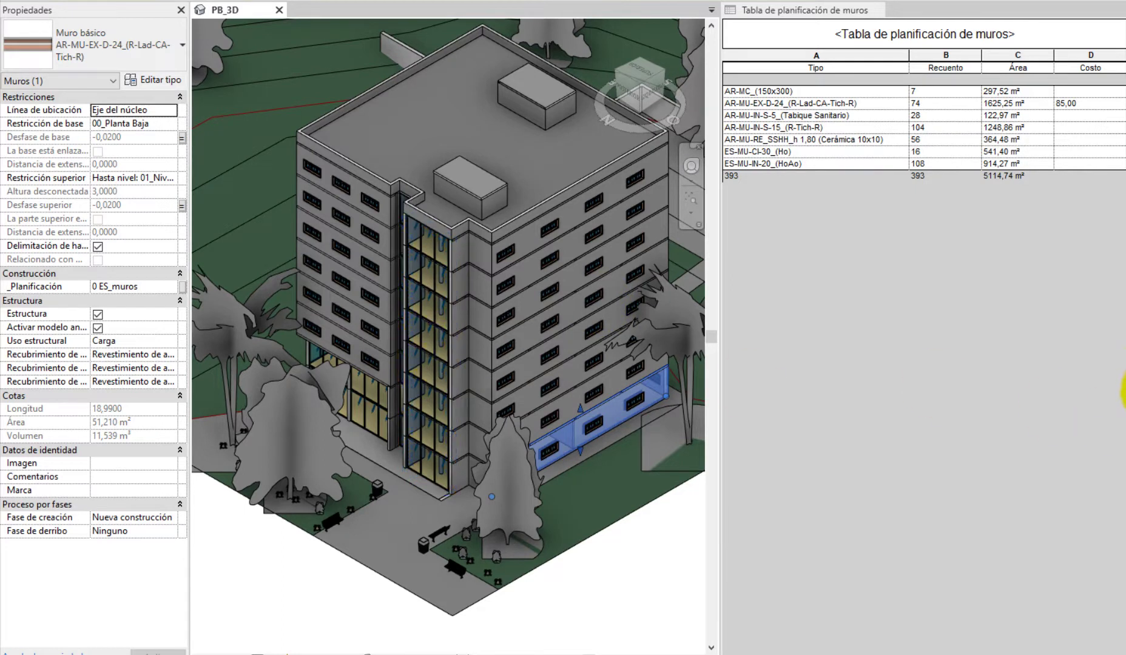
pyautogui.click(1068, 91)
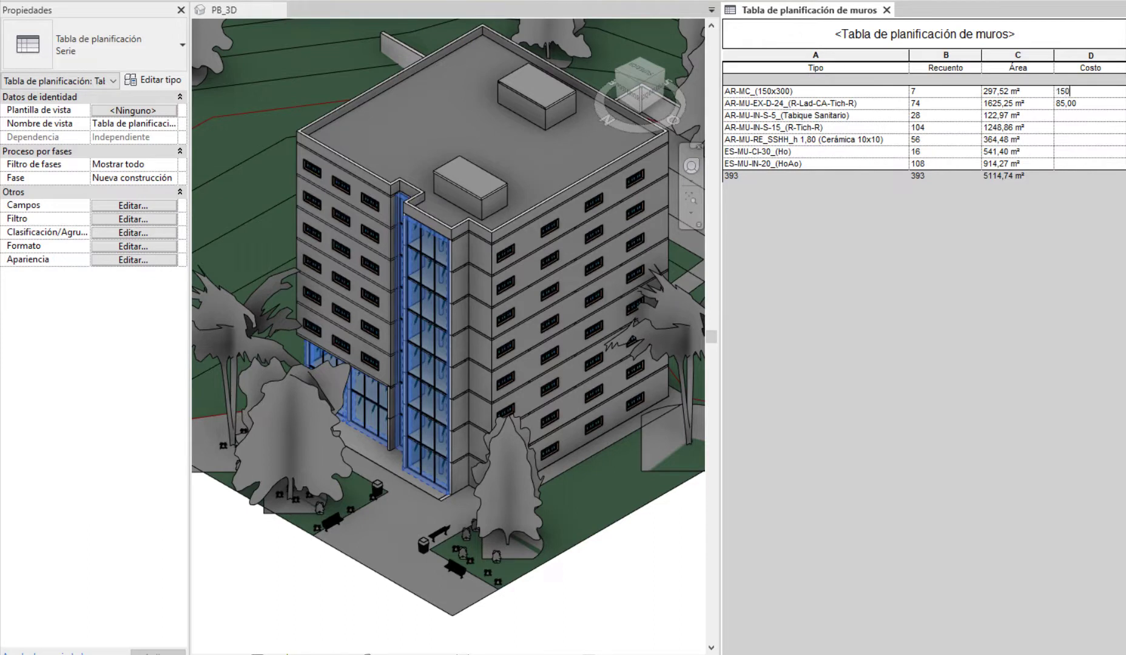
pyautogui.write('150')
pyautogui.press('Return')
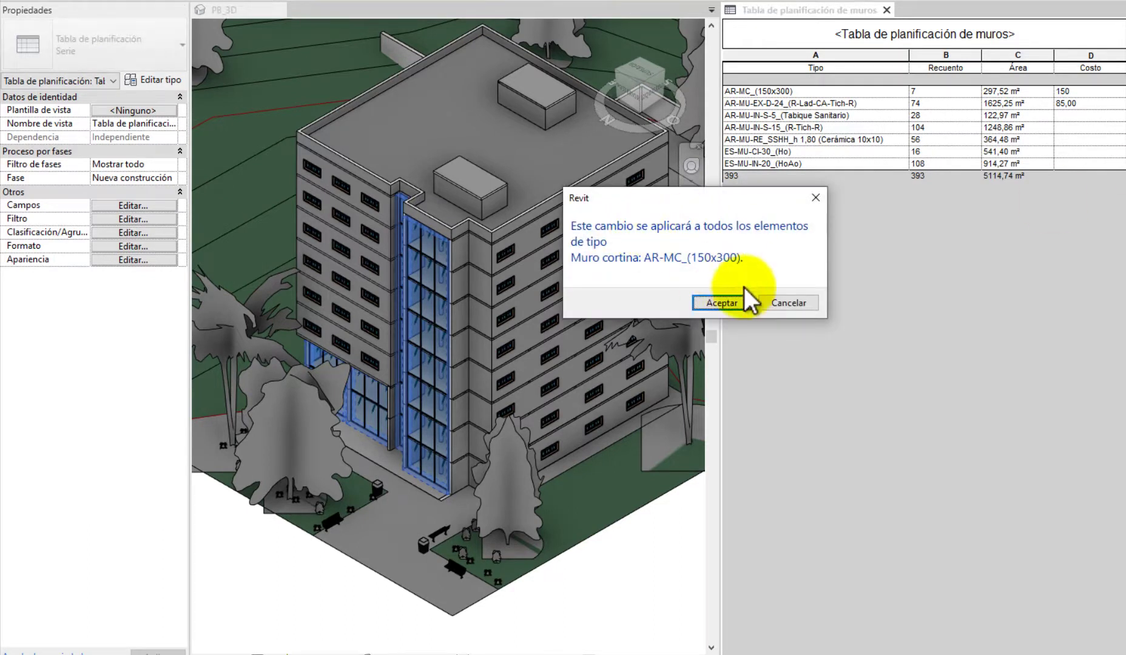
pyautogui.click(722, 303)
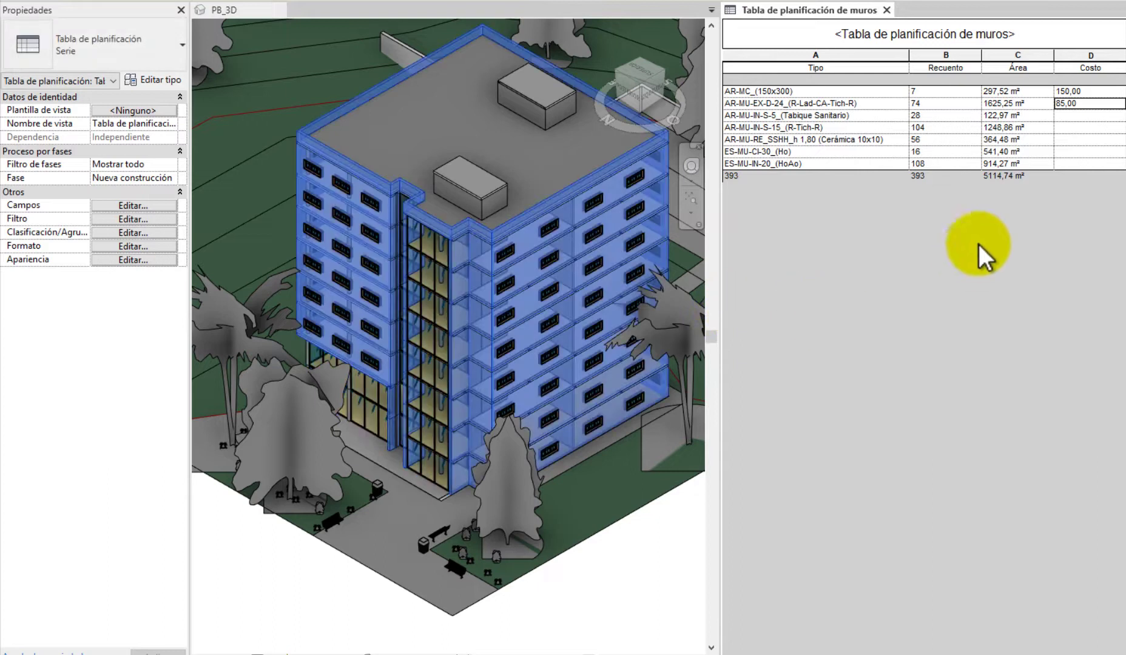
# - Enter costs in the schedule of 35 for AR-MU-IN-S-5_(Tabique Sanitario) and 25 for AR-MU-IN-S-15_(R-Tich-R)
pyautogui.click(1068, 119)
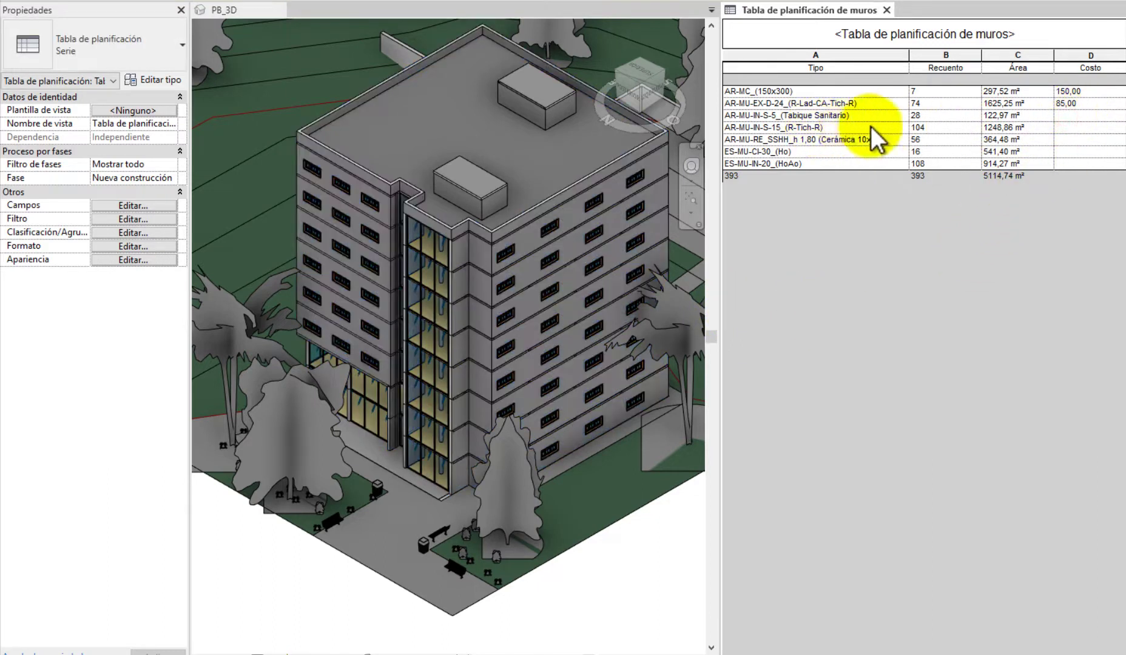
pyautogui.write('35')
pyautogui.click(1080, 127)
pyautogui.write('25')
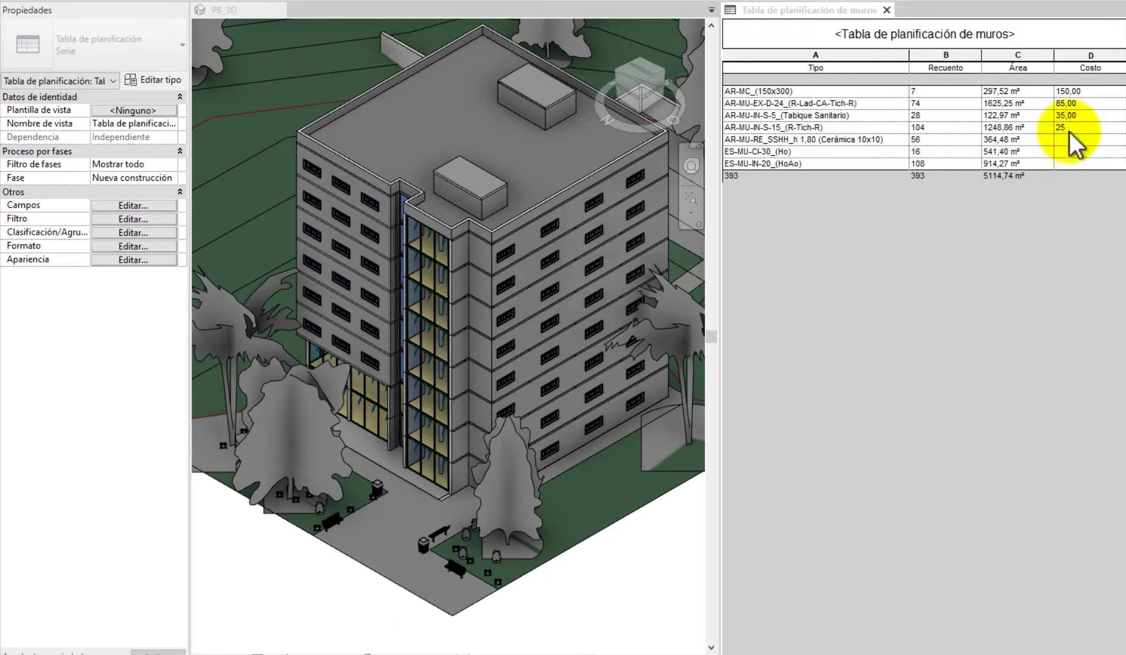
# - Enter costs of 48 for AR-MU-RE_SSHH_h 1,80 (Cerámica 10x10), 37 for ES-MU-CI-30_(Ho) and 49 for ES-MU-IN-20_(HoAo), applying each to its type
pyautogui.click(1082, 139)
pyautogui.write('48')
pyautogui.click(1098, 151)
pyautogui.click(724, 302)
pyautogui.write('37')
pyautogui.click(1082, 163)
pyautogui.click(723, 303)
pyautogui.write('49')
pyautogui.click(1080, 176)
pyautogui.click(723, 303)
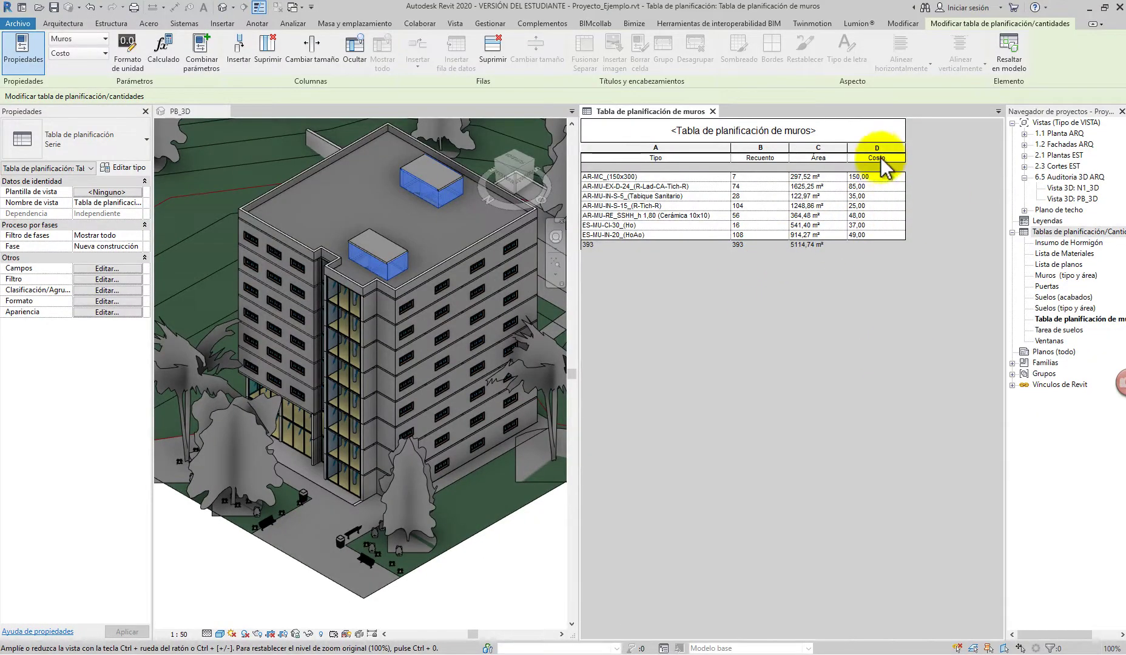
# - Rename the Costo column heading to Costo Unitario
pyautogui.click(890, 157)
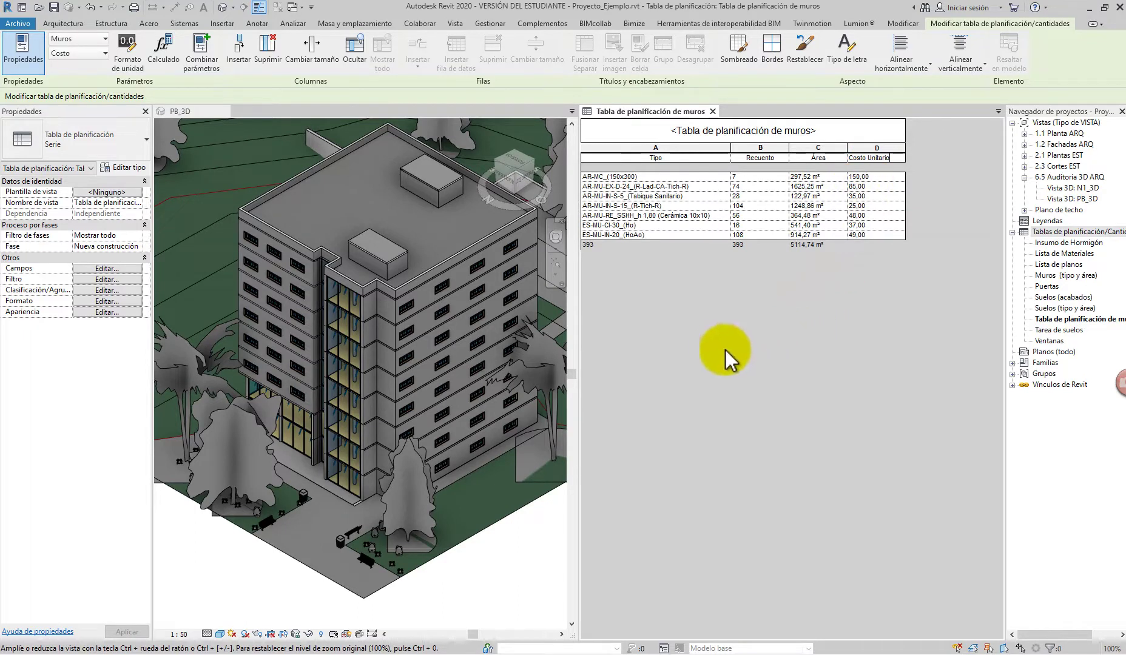
# - Start a calculated schedule field named Costo Total, using a formula, with discipline Común and type Divisa
pyautogui.click(110, 280)
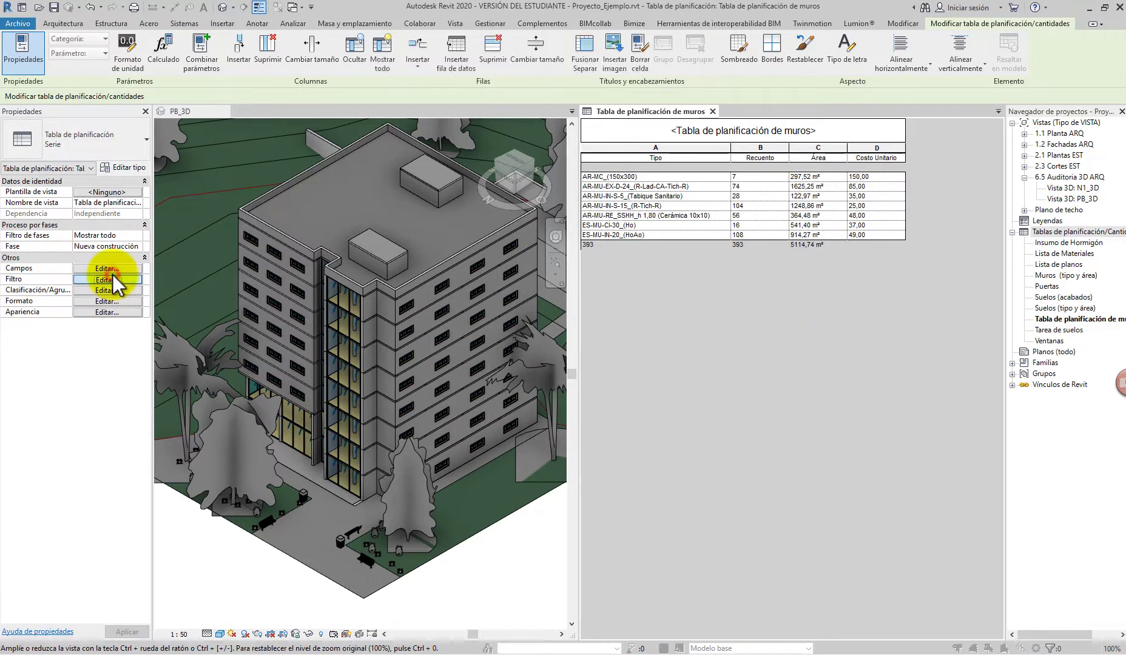
pyautogui.click(399, 281)
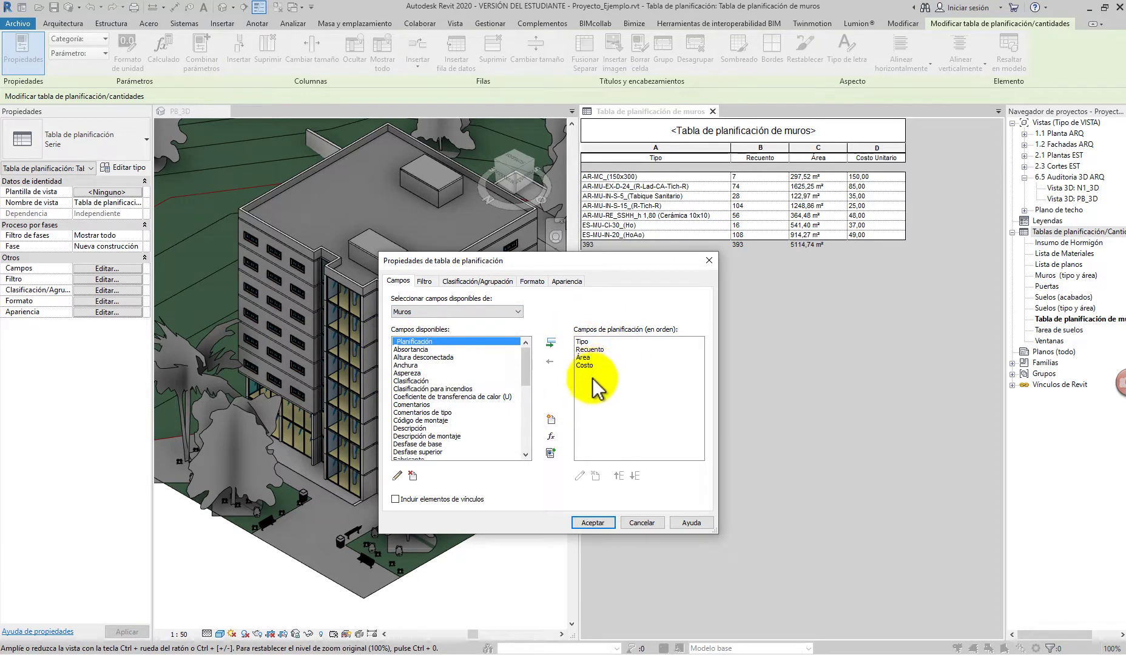
pyautogui.click(583, 358)
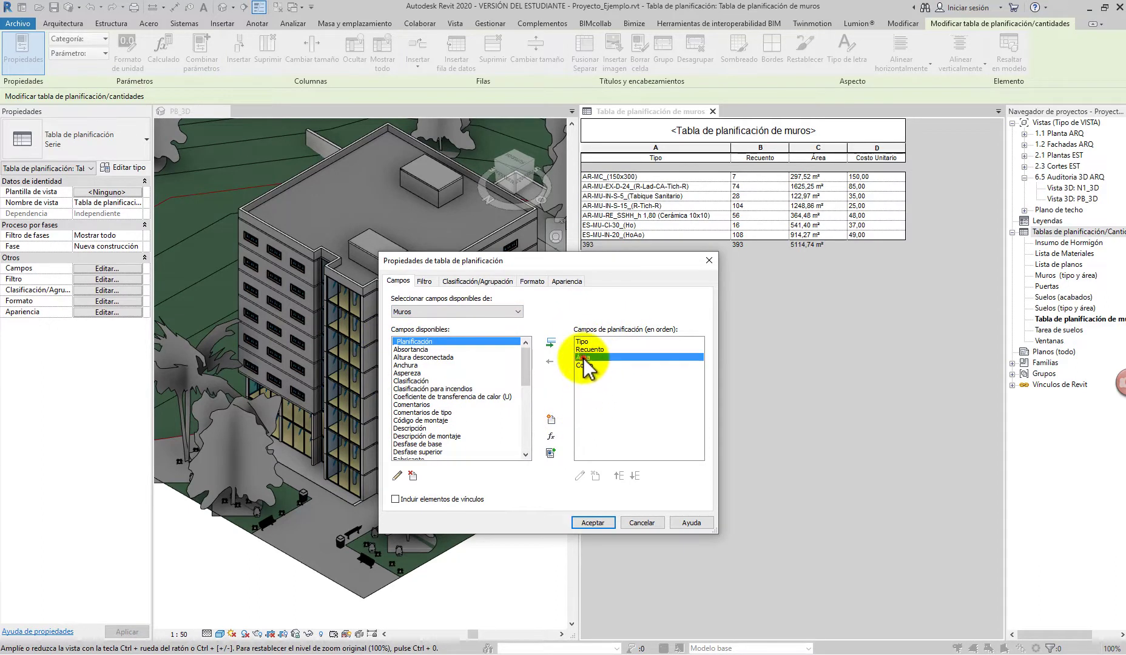
pyautogui.click(582, 365)
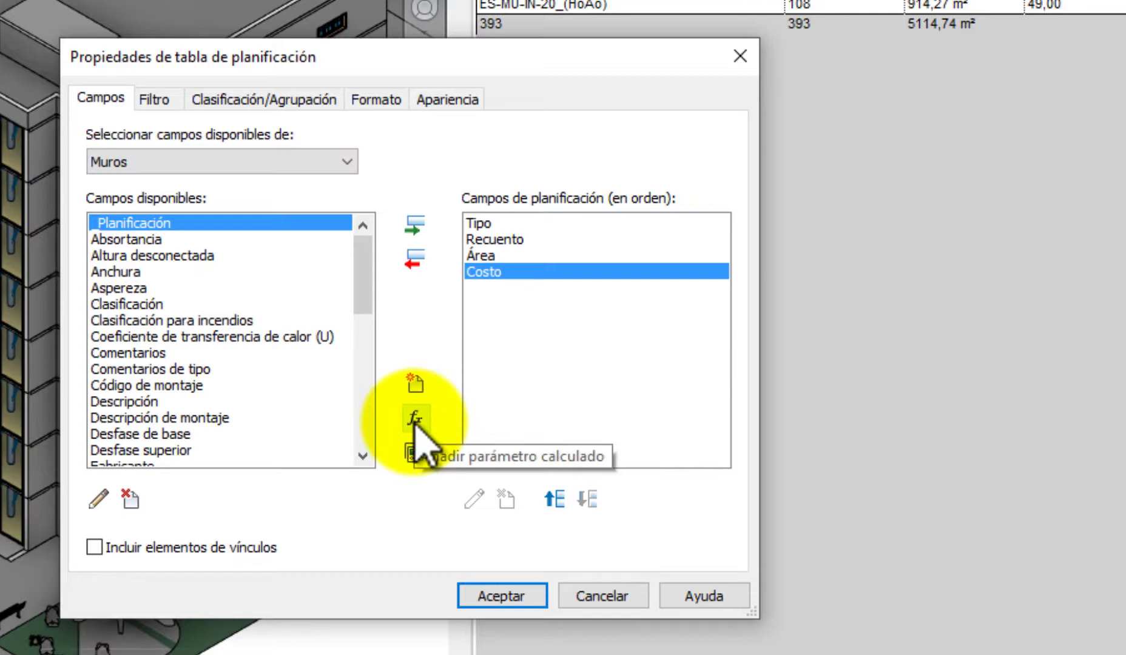
pyautogui.click(417, 420)
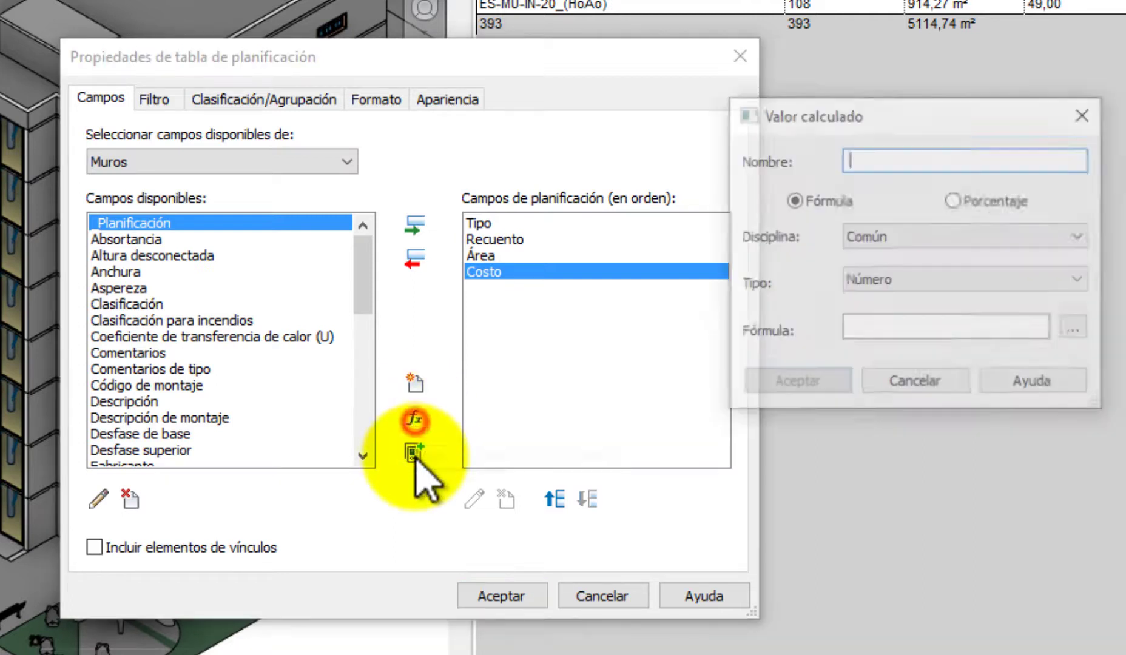
pyautogui.write('Costo Total')
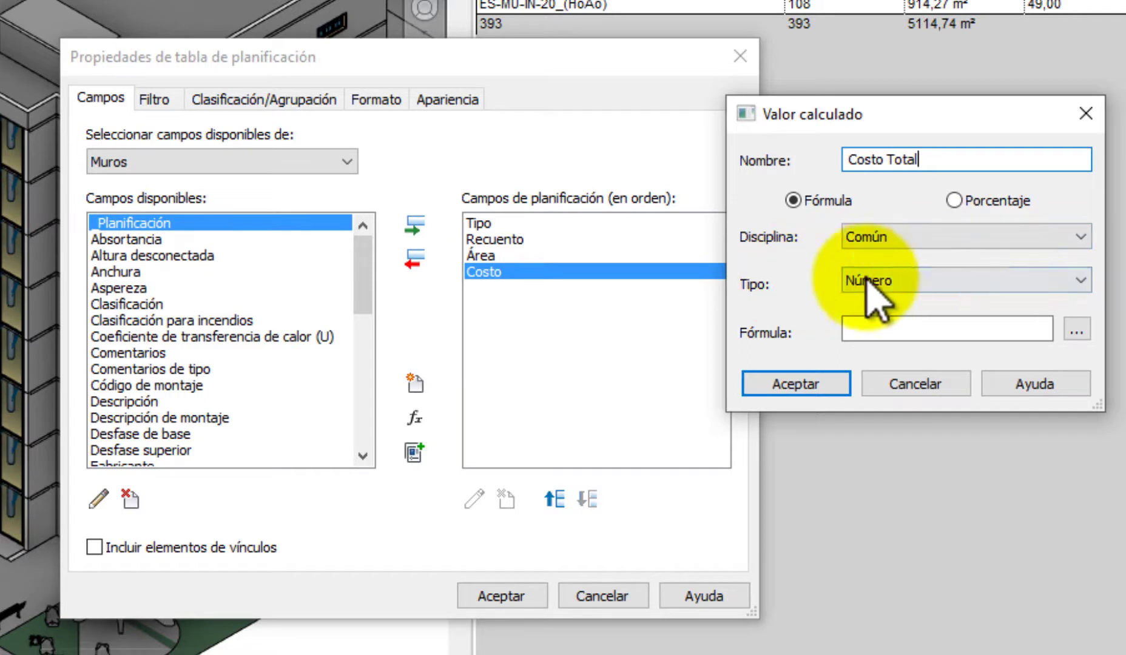
pyautogui.click(849, 280)
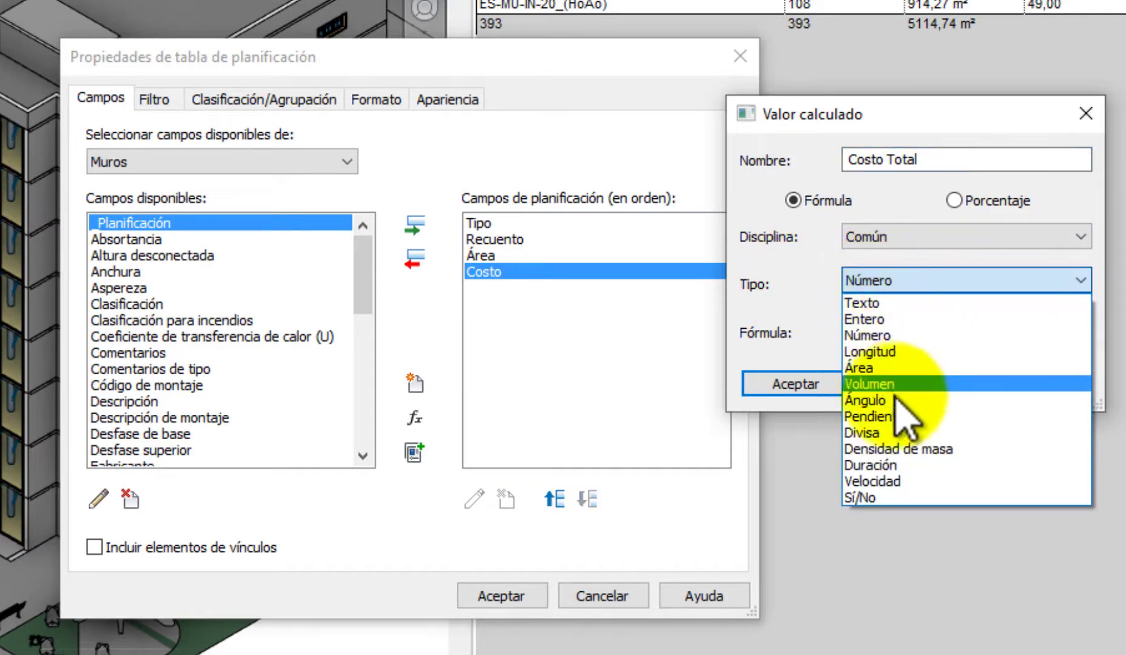
pyautogui.click(884, 433)
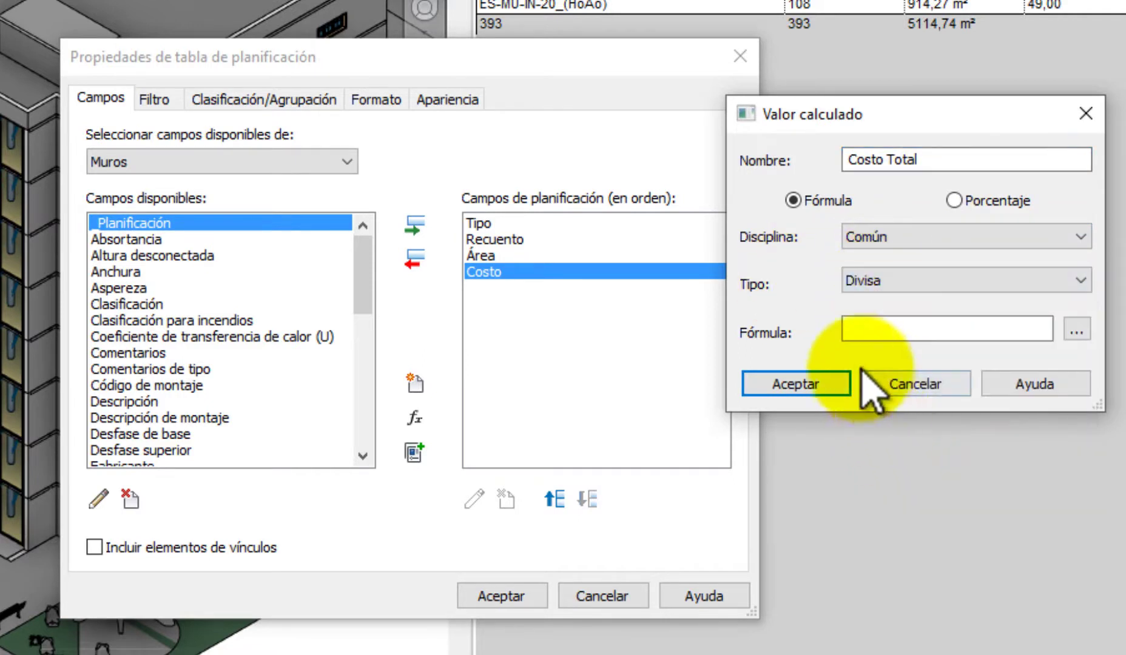
# - Build the Costo Total formula as Área*Costo from the schedule fields and try to accept it
pyautogui.click(1078, 332)
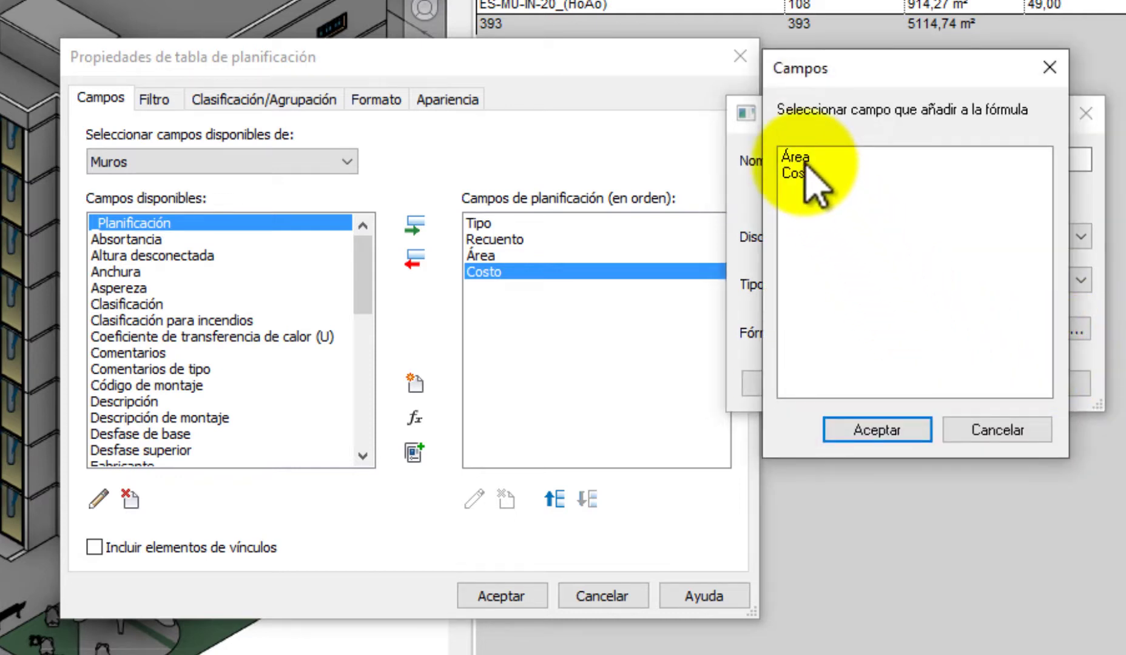
pyautogui.click(801, 158)
pyautogui.click(874, 430)
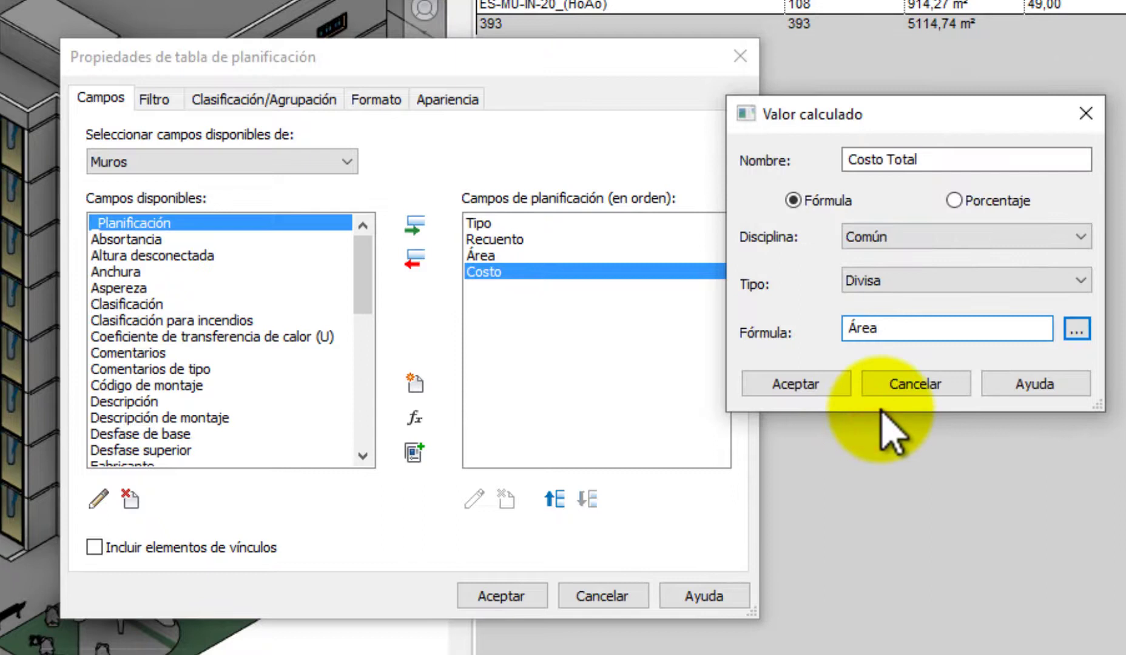
pyautogui.click(1077, 330)
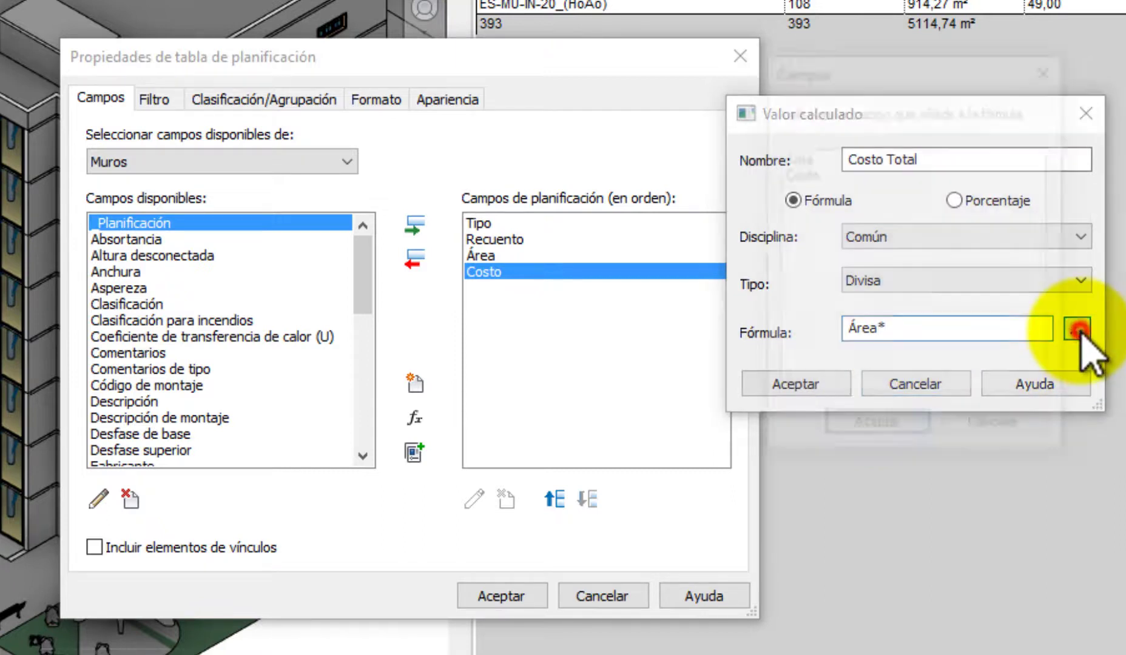
pyautogui.click(796, 173)
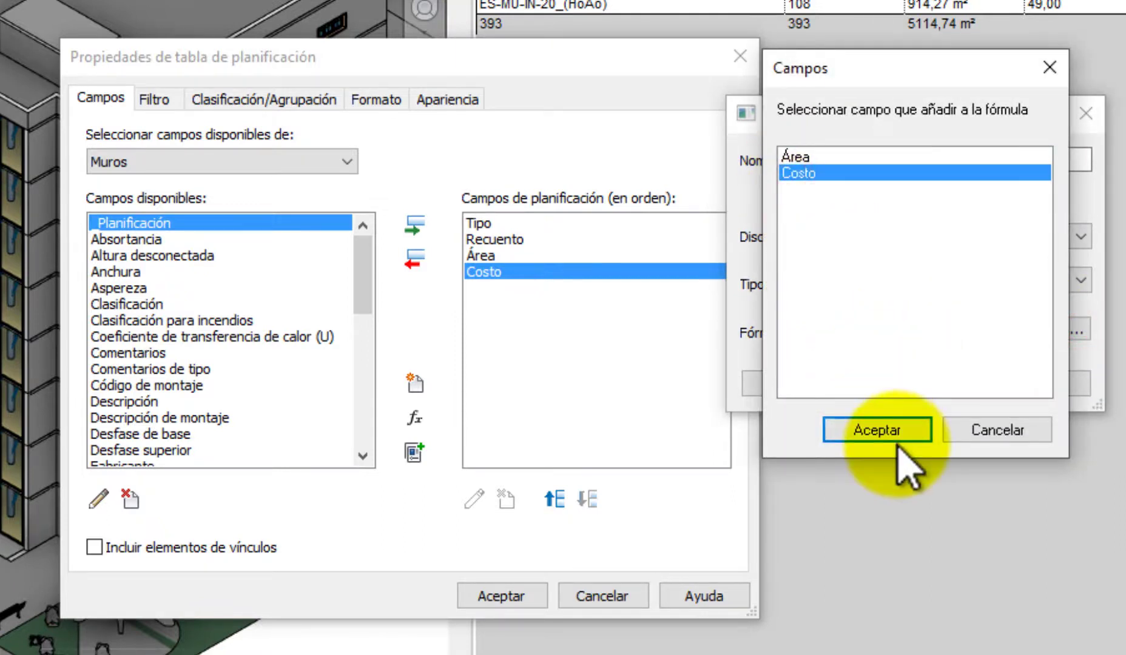
pyautogui.click(888, 431)
pyautogui.click(789, 386)
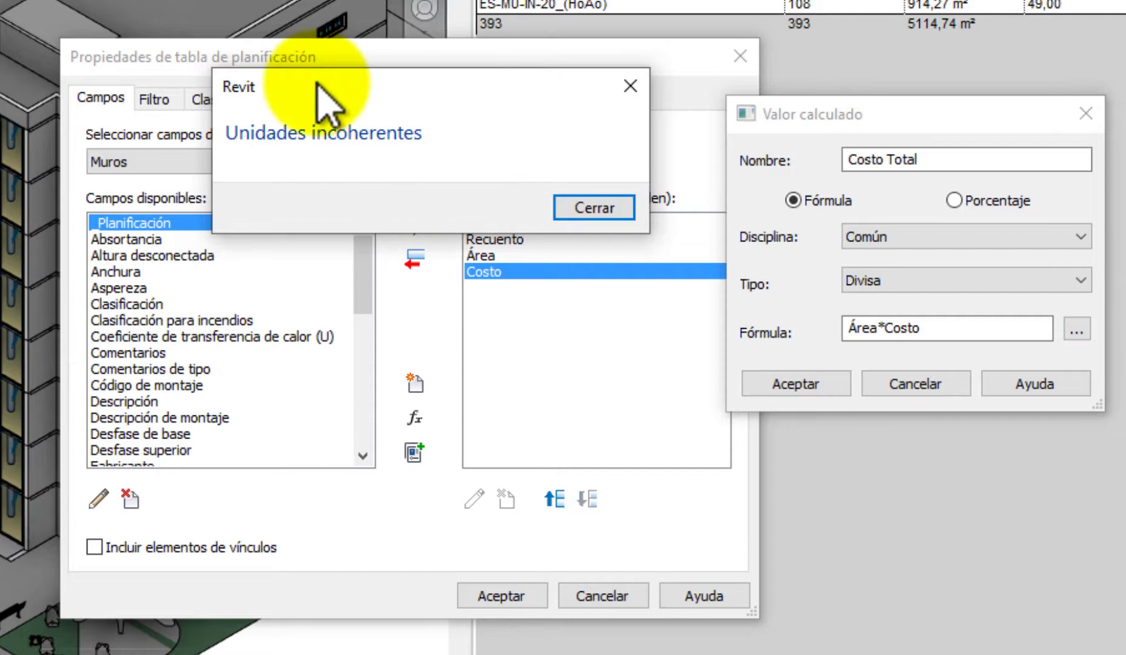
pyautogui.click(594, 208)
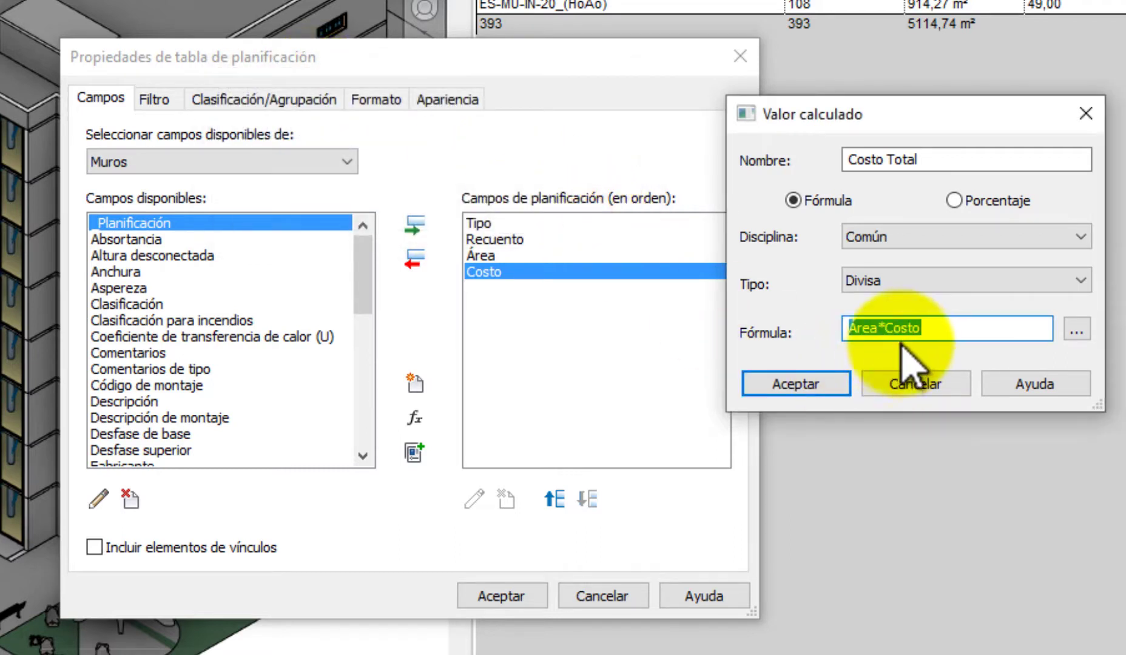
# - Correct the Costo Total formula to Área*Costo/1 and accept it, adding the calculated field to the wall schedule
pyautogui.click(897, 331)
pyautogui.press('Home')
pyautogui.press('Delete')
pyautogui.write('Á')
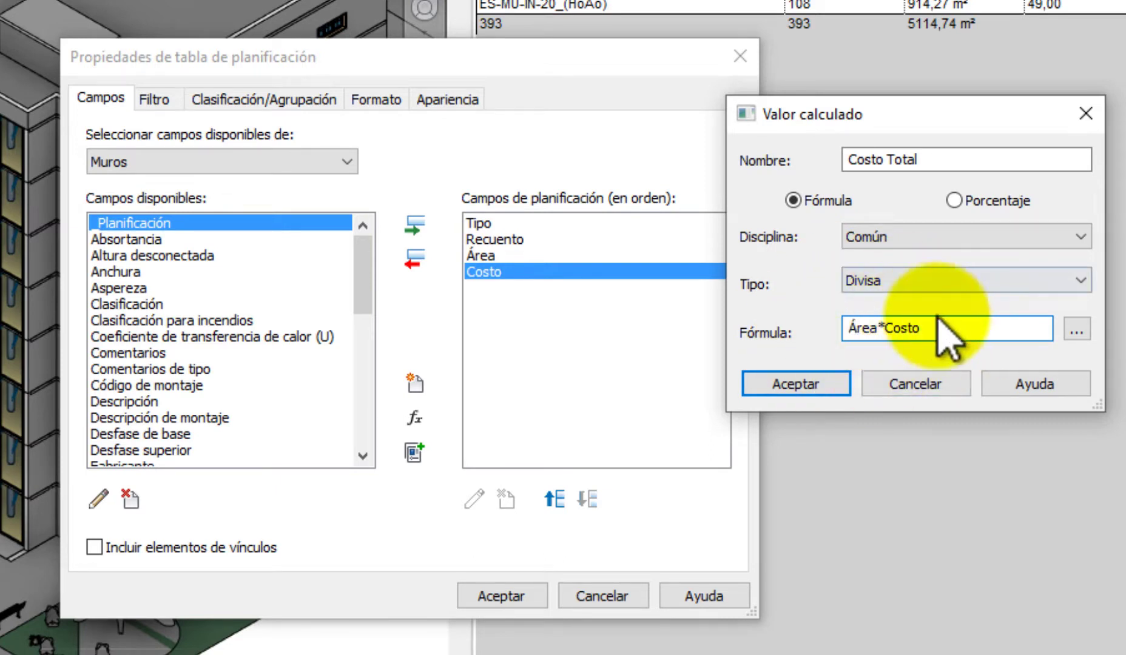
pyautogui.click(895, 328)
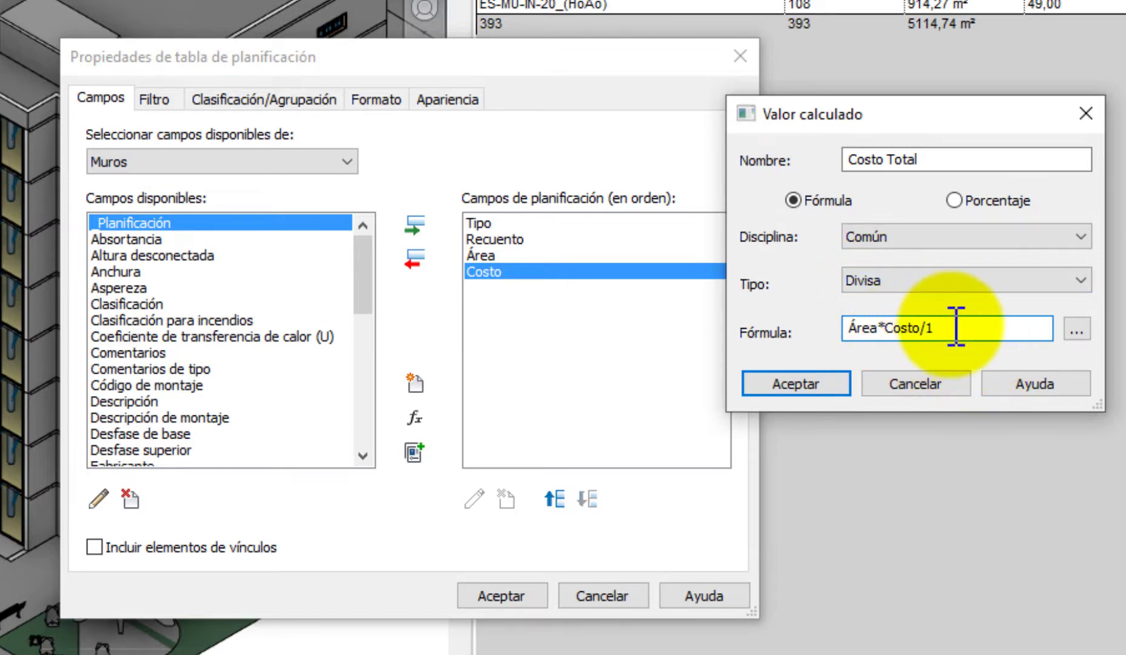
pyautogui.click(798, 386)
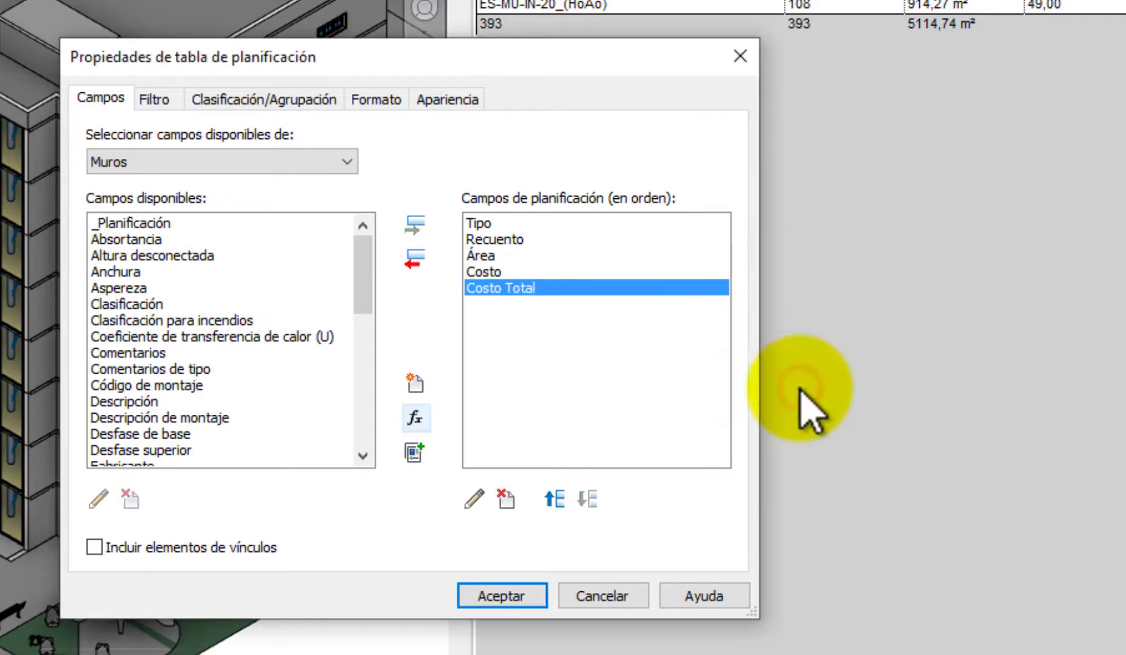
pyautogui.click(521, 601)
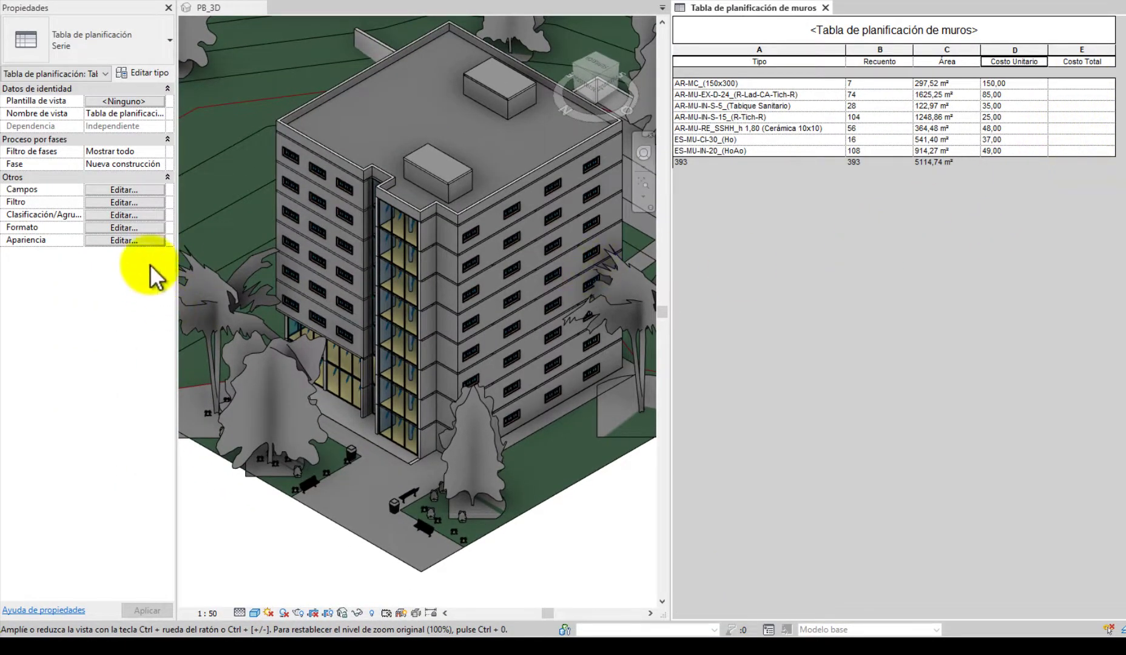
# - Format the Costo Total field to calculate totals (Calcular totales)
pyautogui.click(107, 227)
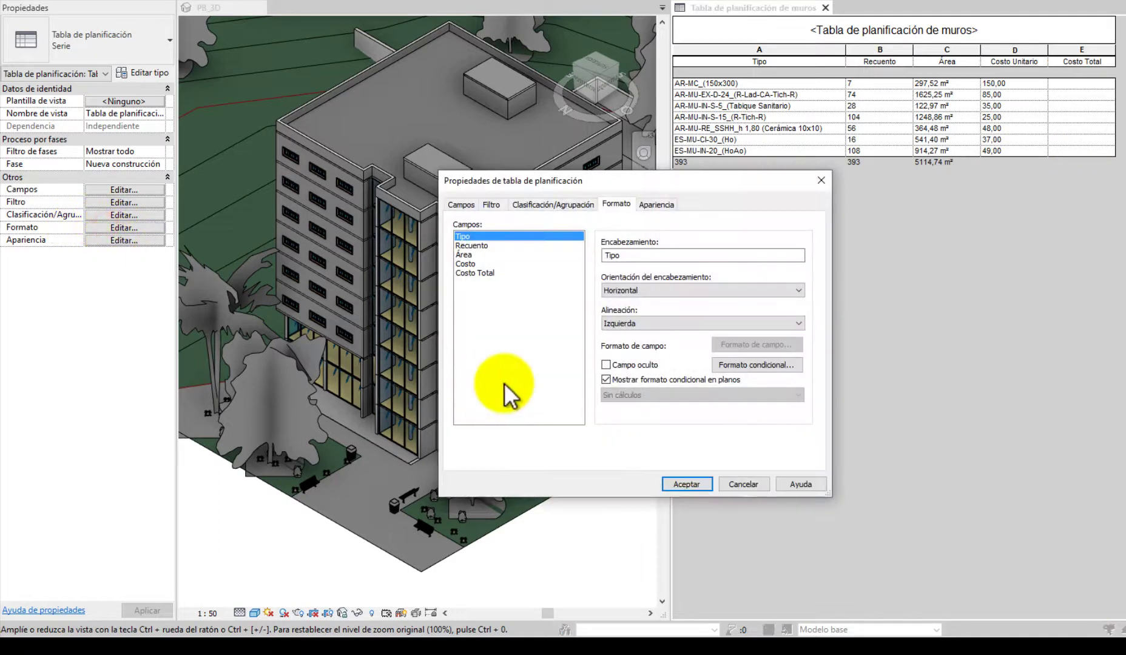
pyautogui.click(477, 272)
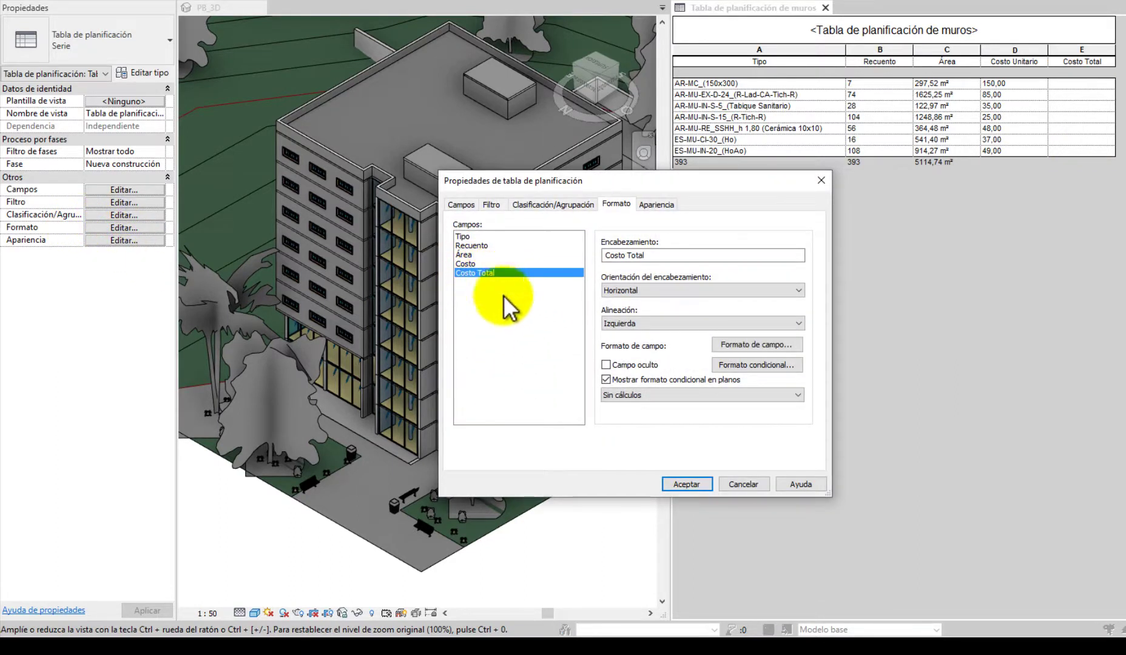
pyautogui.click(628, 396)
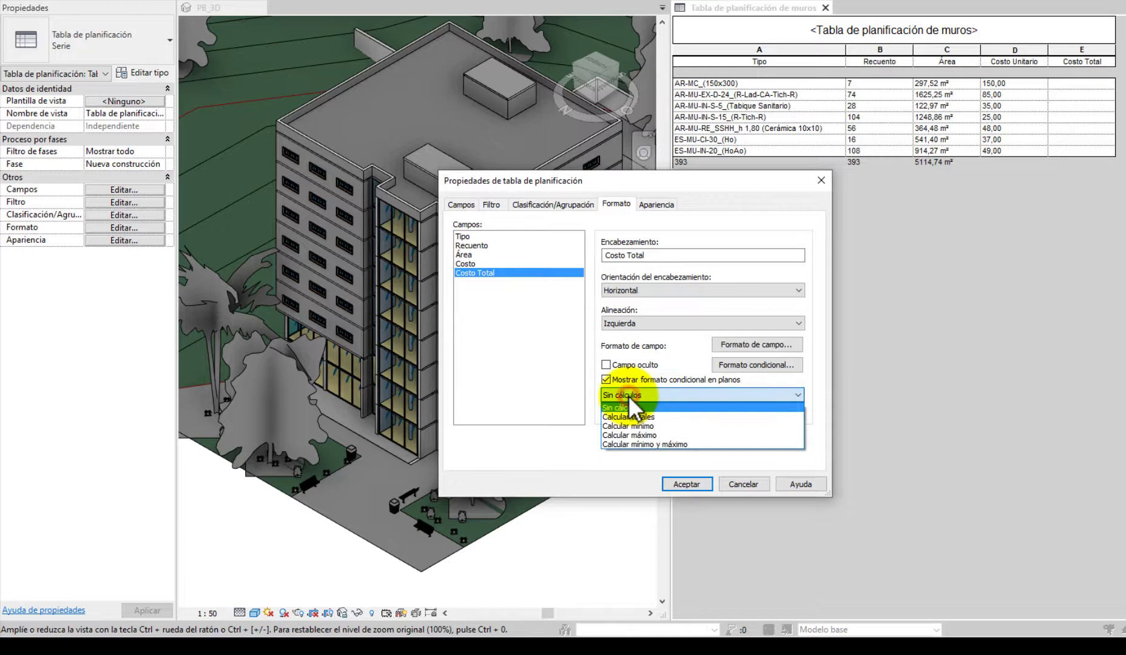
pyautogui.click(618, 417)
pyautogui.click(685, 482)
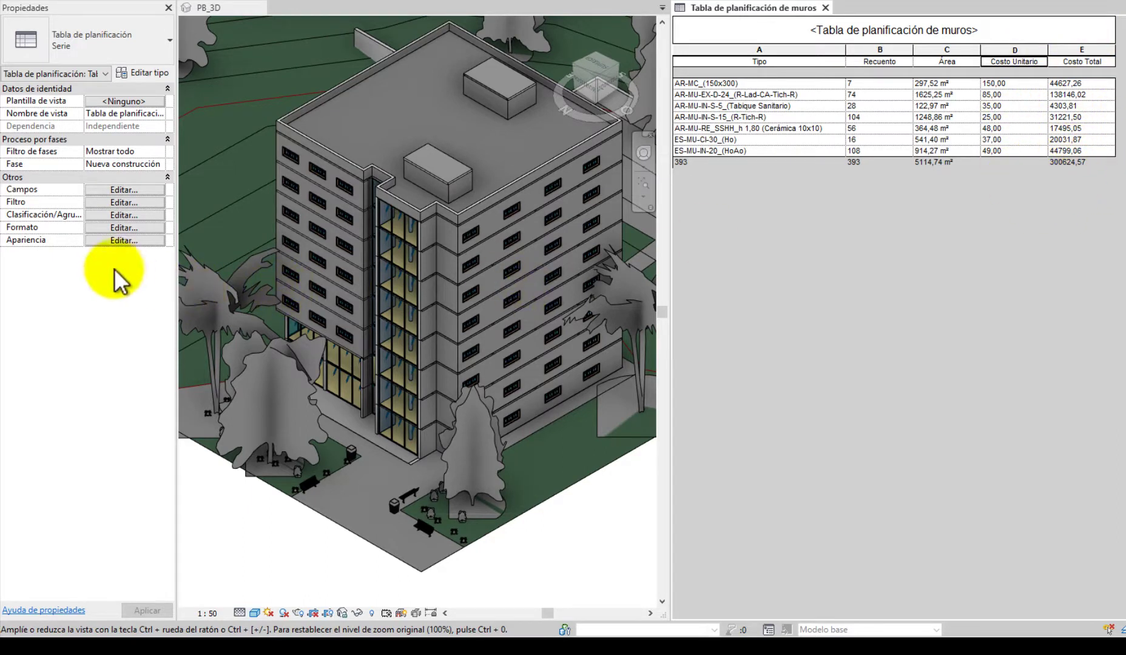
# - Override the project settings for the Costo Total field format with 0 decimal places and the $ unit symbol
pyautogui.click(96, 228)
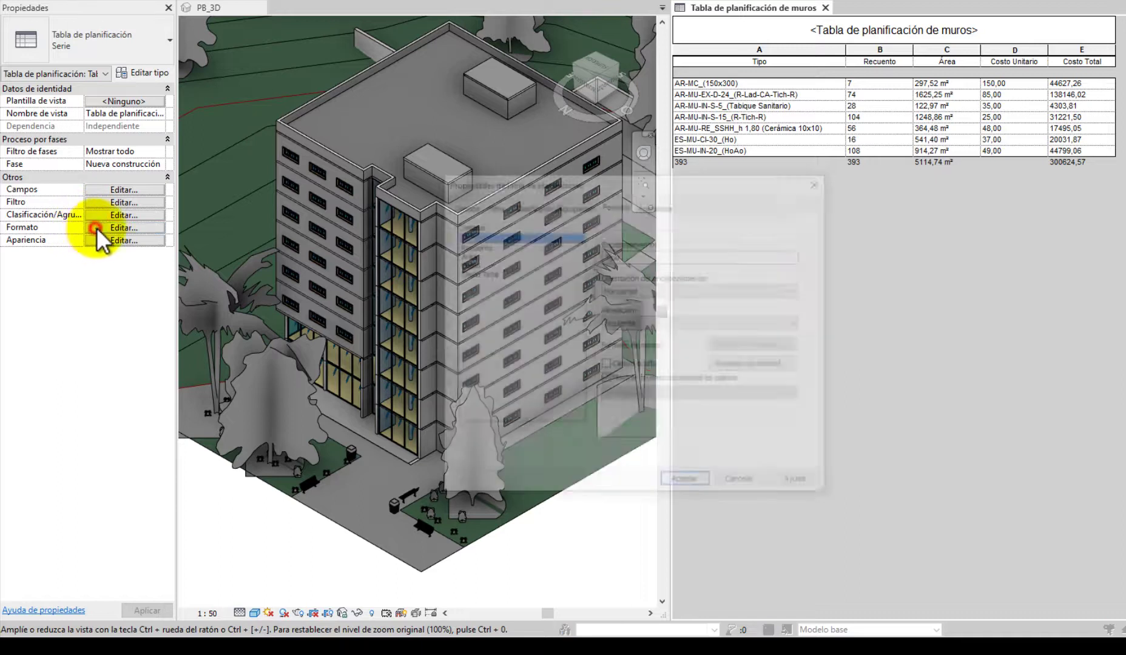
pyautogui.click(466, 274)
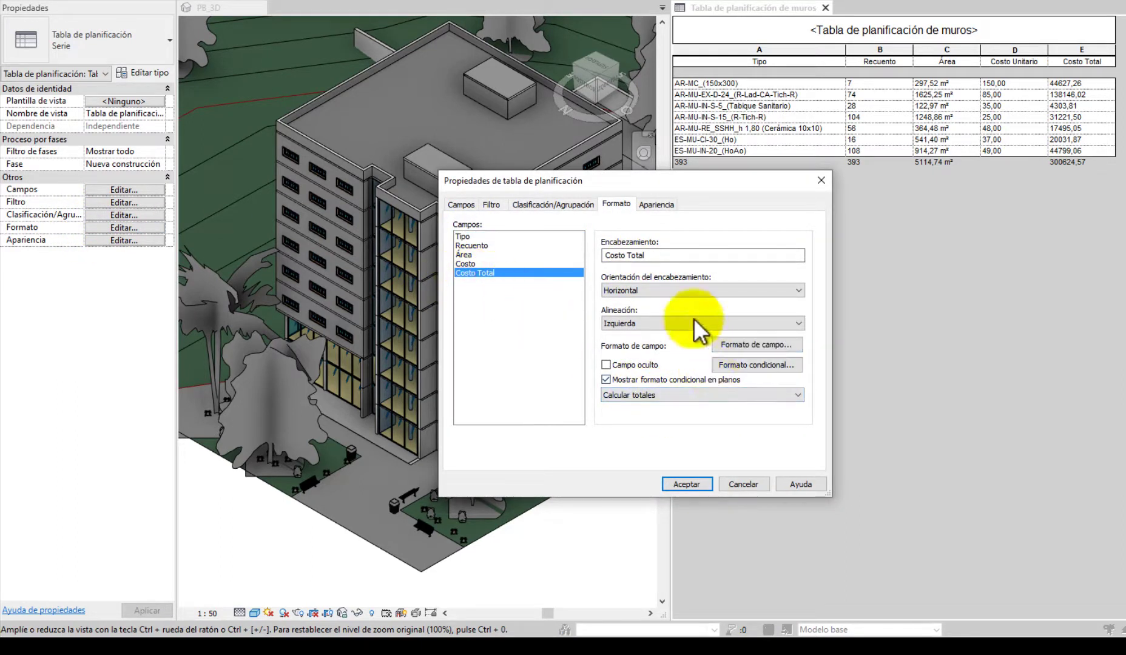
pyautogui.click(752, 345)
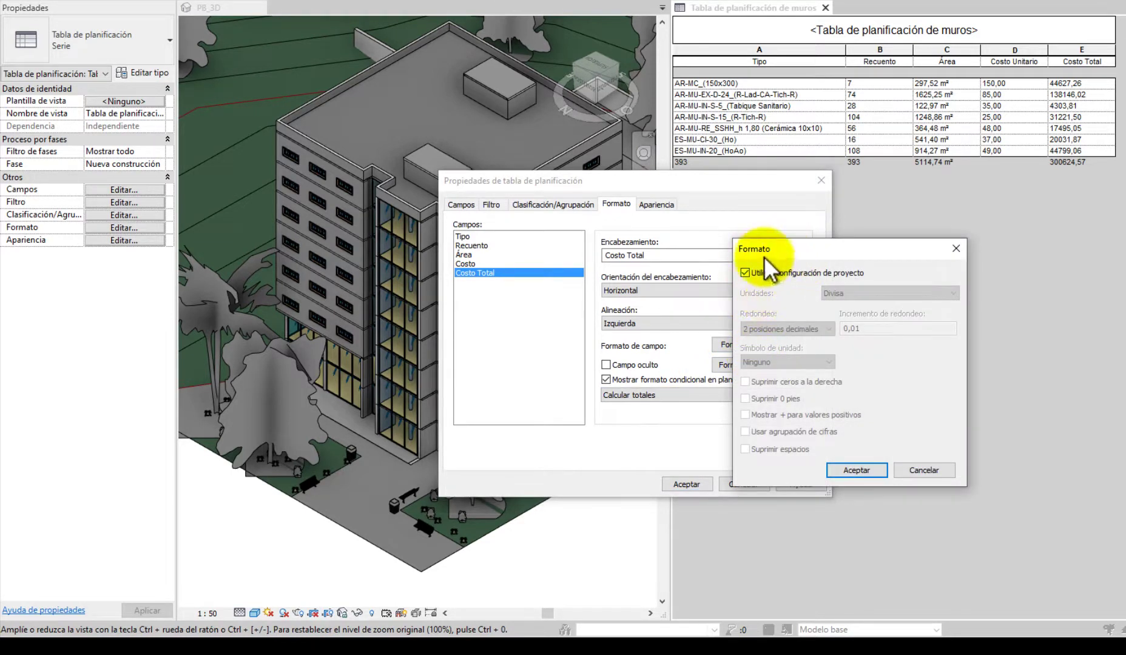
pyautogui.click(745, 273)
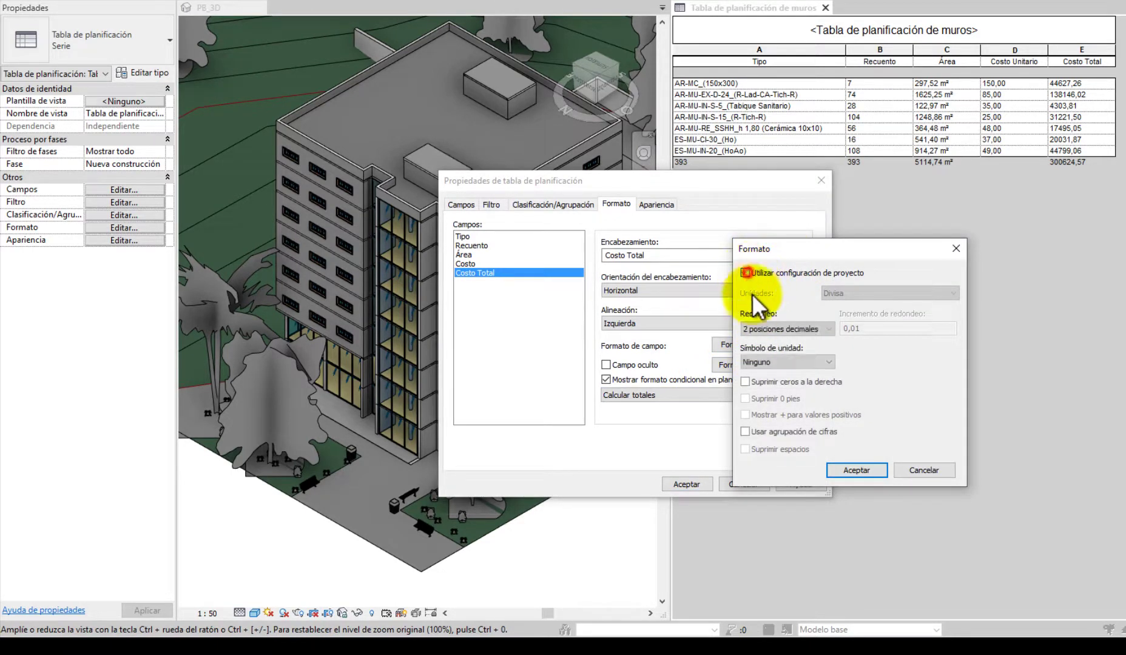
pyautogui.click(756, 329)
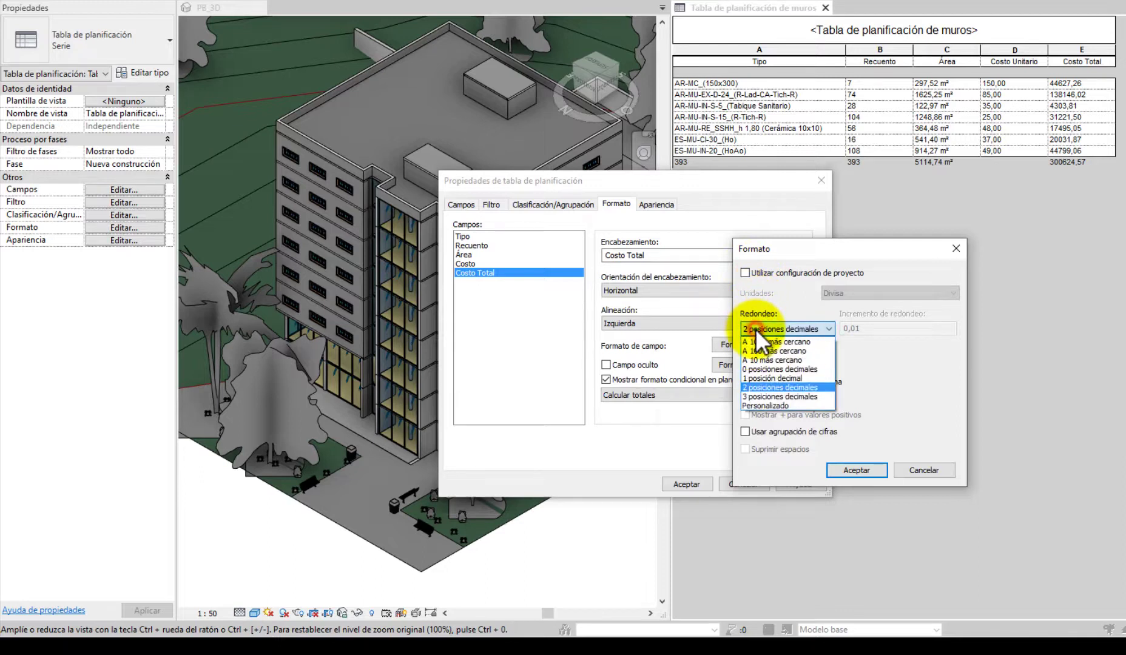
pyautogui.click(765, 369)
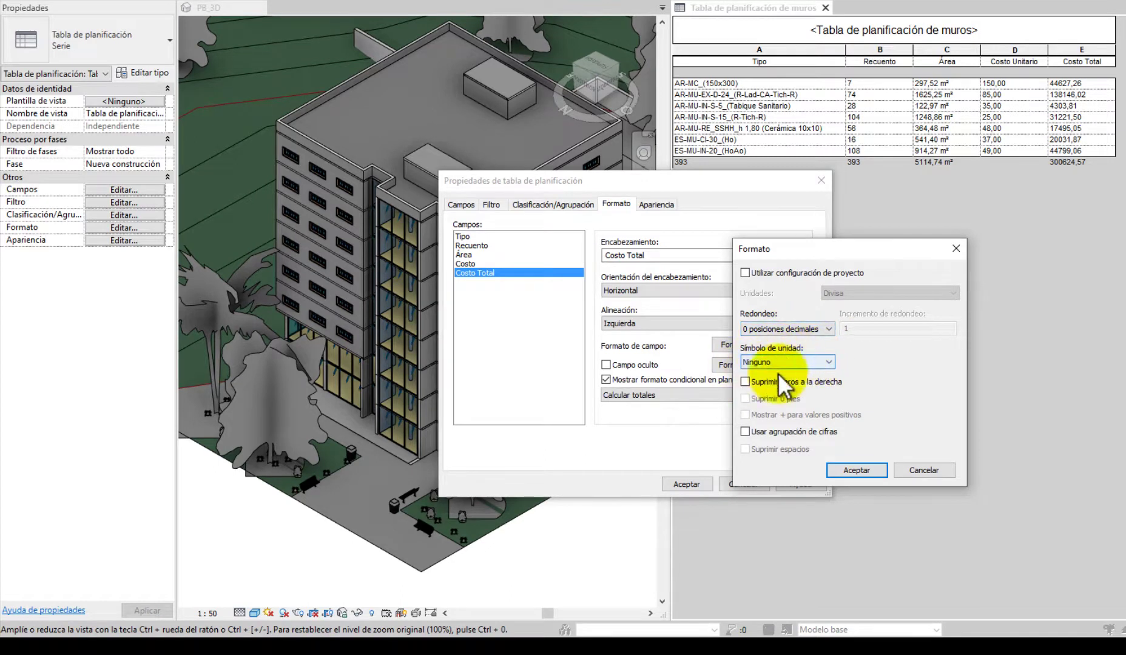
pyautogui.click(829, 362)
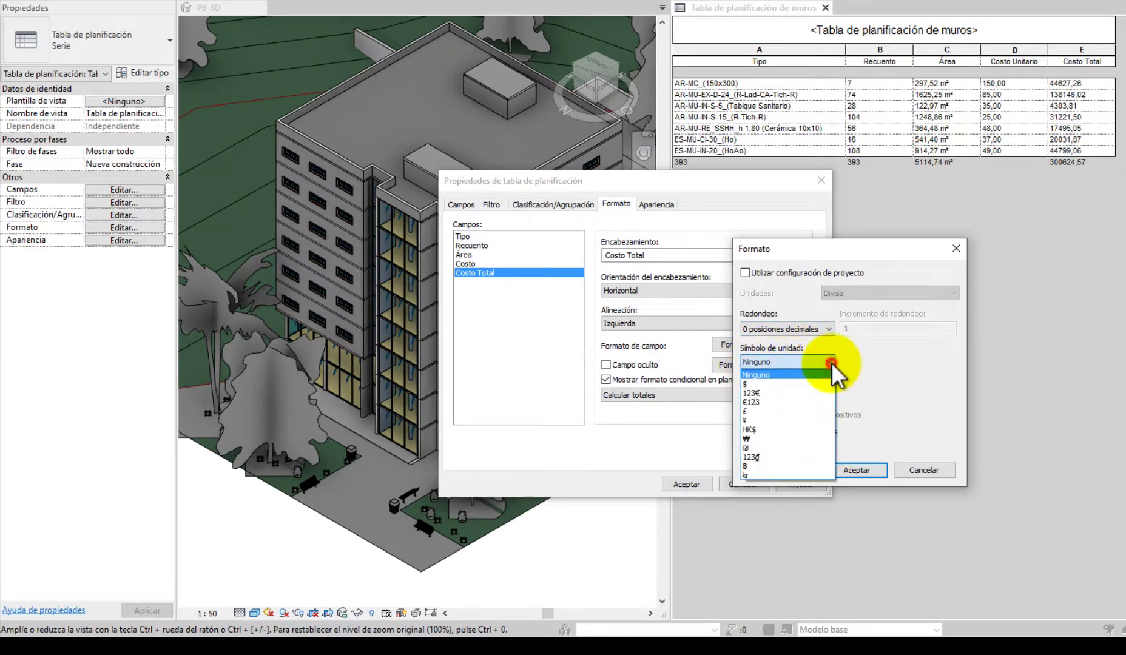
pyautogui.click(756, 384)
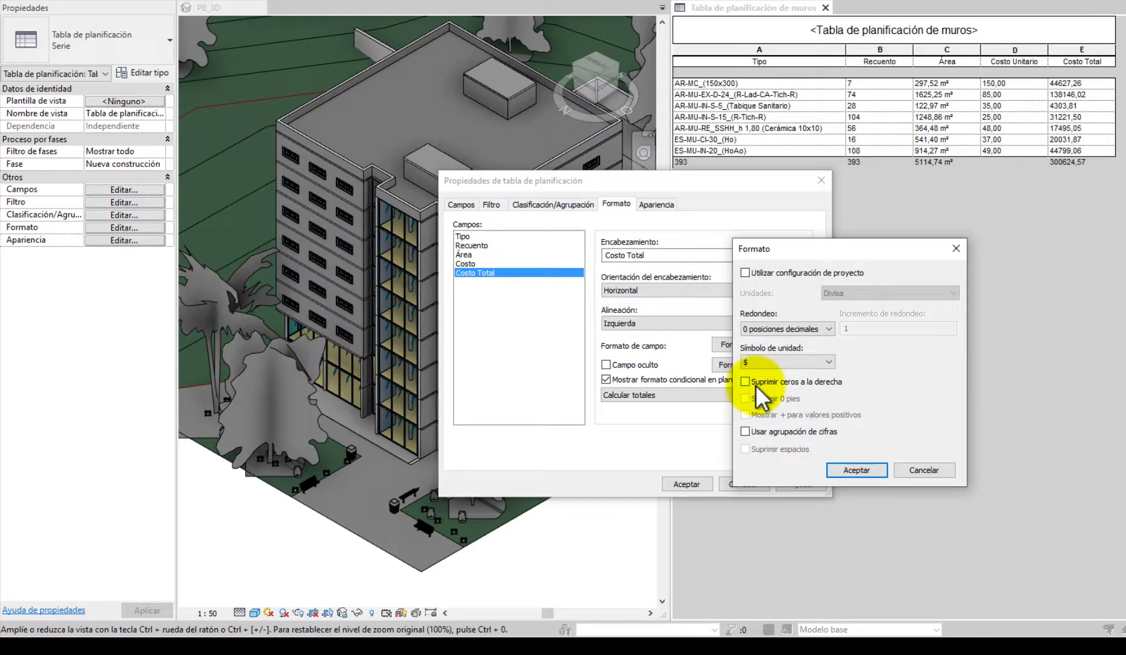
pyautogui.click(848, 472)
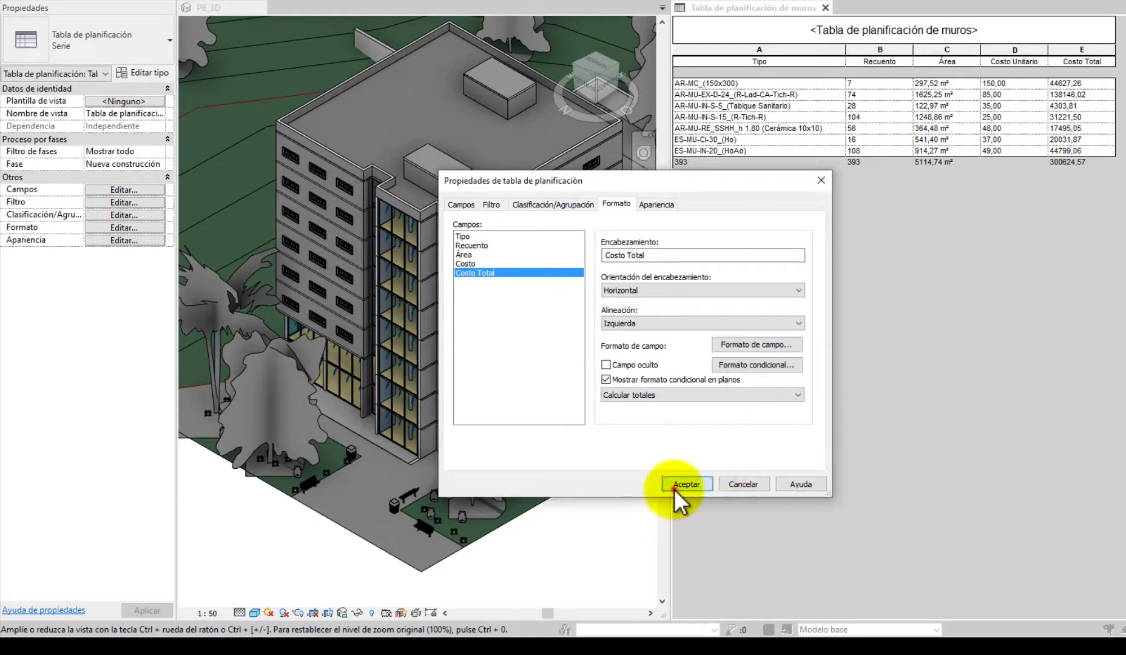
pyautogui.click(676, 485)
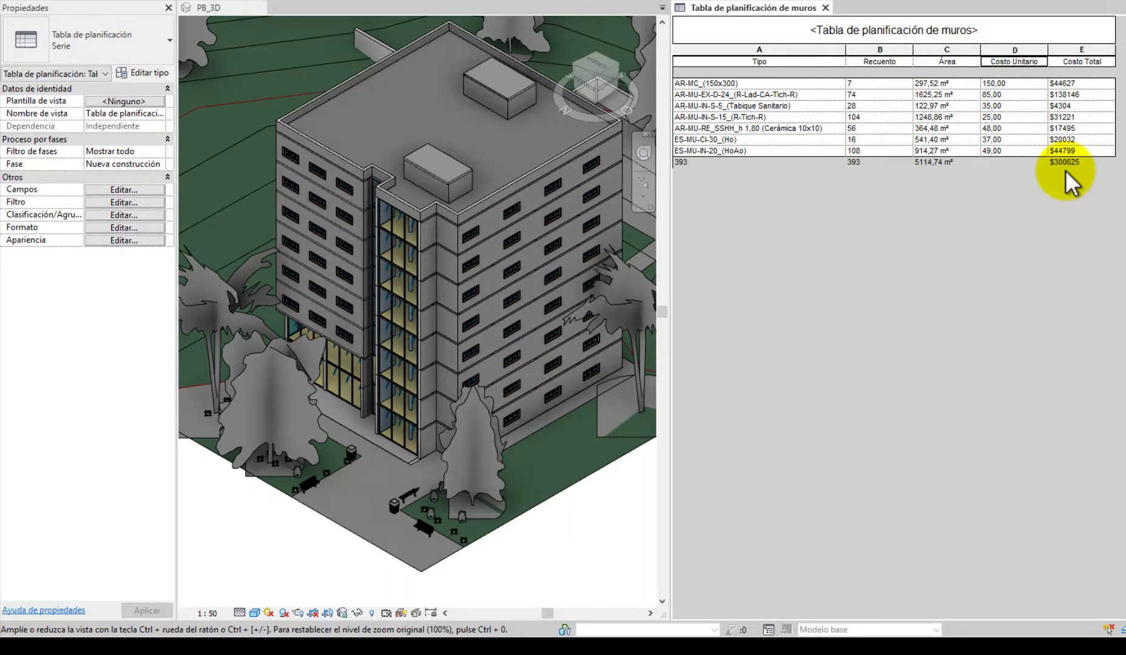
# - Add the Restricción de base field to the wall schedule and widen the schedule view to fit all columns
pyautogui.click(124, 190)
pyautogui.moveTo(616, 309); pyautogui.dragTo(516, 376)
pyautogui.click(487, 376)
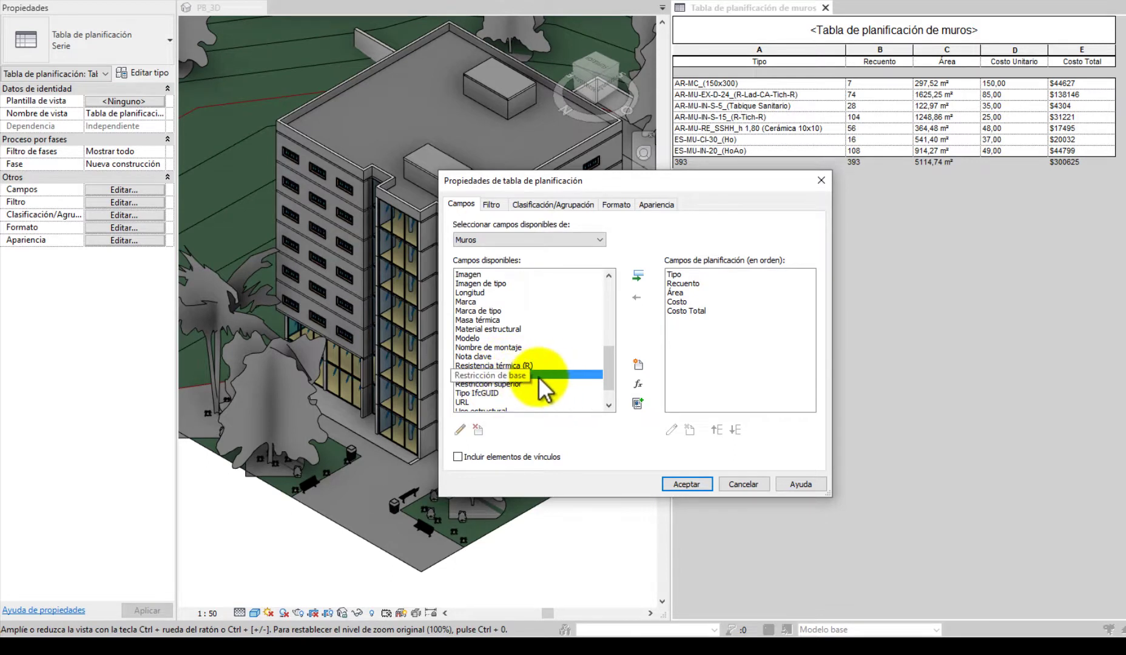
pyautogui.doubleClick(538, 379)
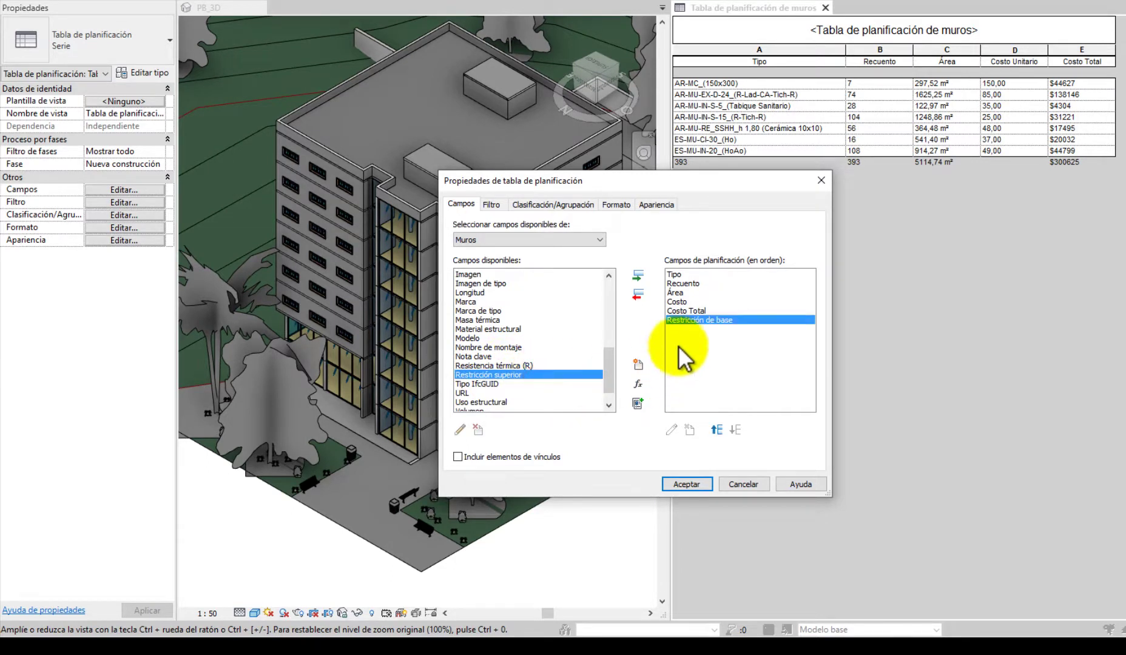
pyautogui.click(681, 481)
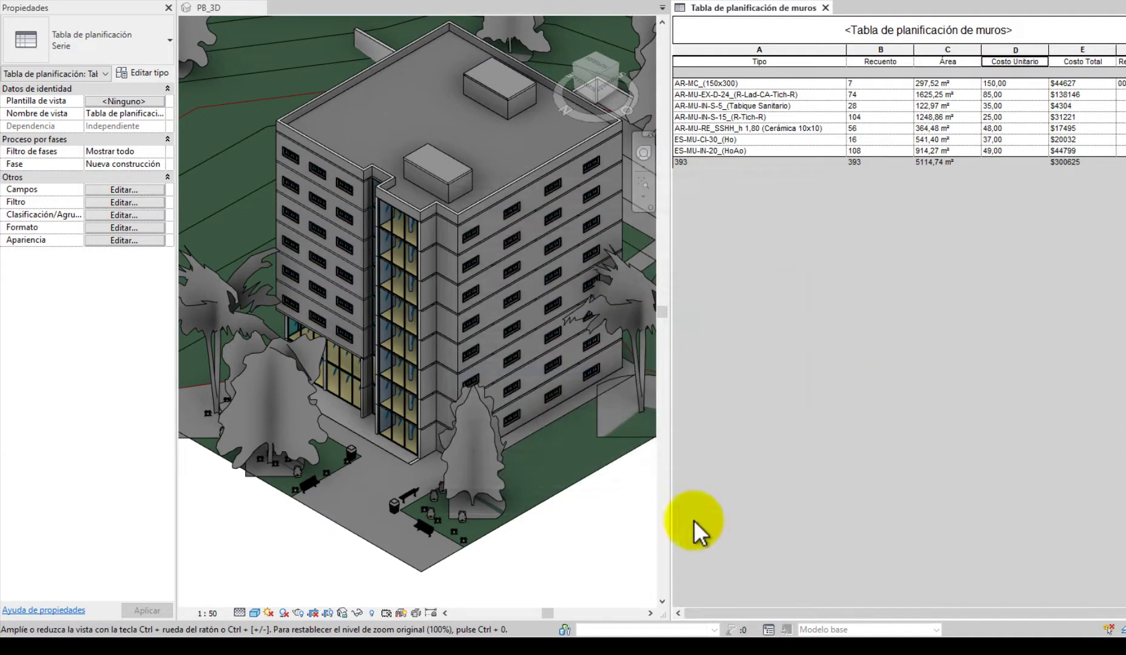
pyautogui.moveTo(855, 615); pyautogui.dragTo(990, 615)
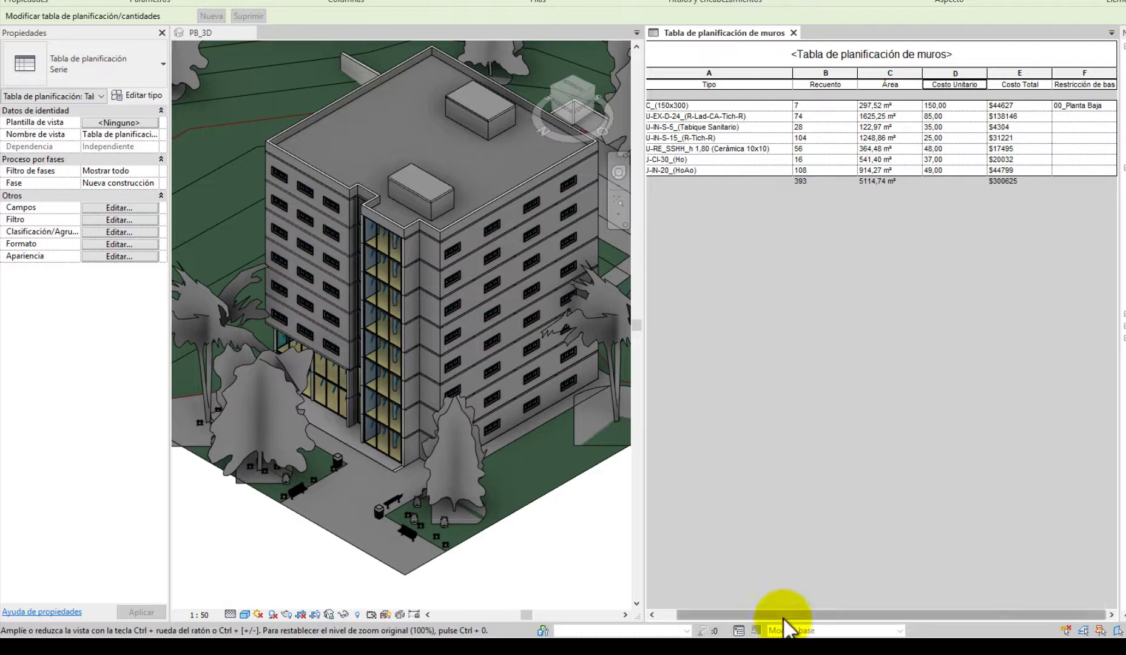
pyautogui.moveTo(782, 616); pyautogui.dragTo(729, 608)
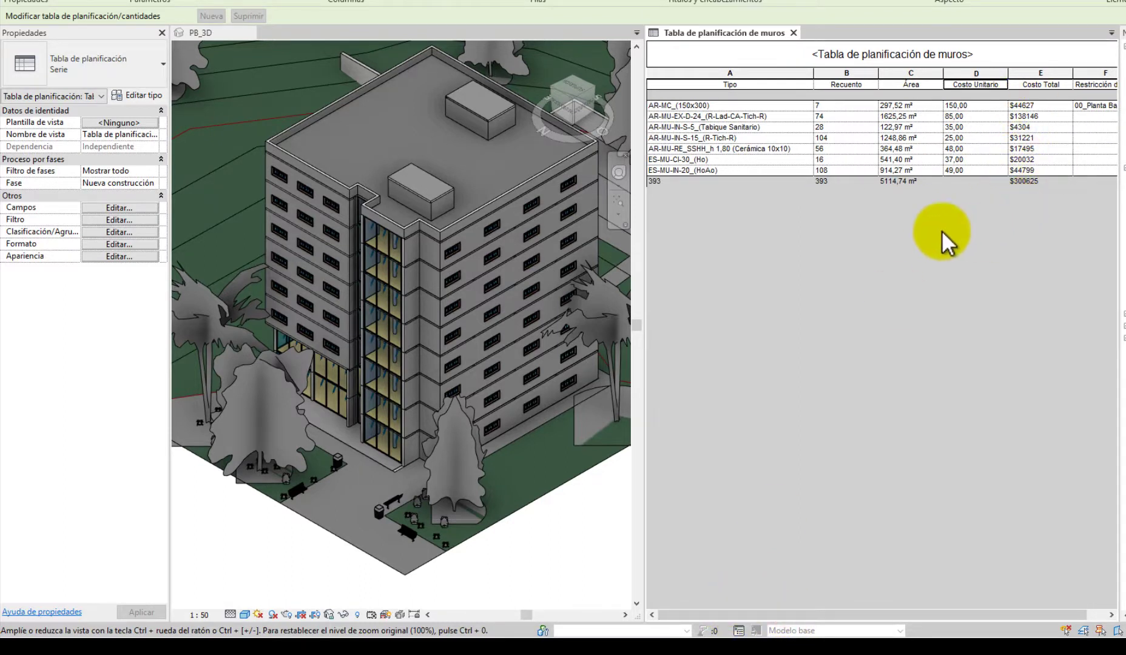
pyautogui.moveTo(645, 211); pyautogui.dragTo(583, 212)
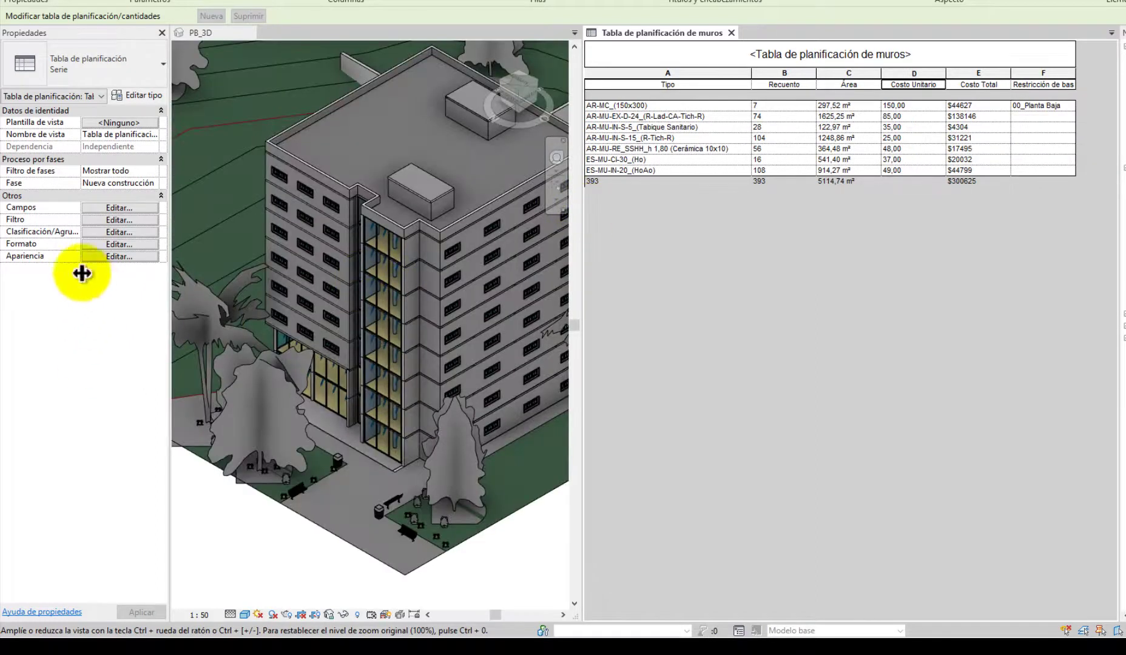
# - Sort the wall schedule by Restricción de base instead of Tipo, with a header for each group
pyautogui.click(113, 236)
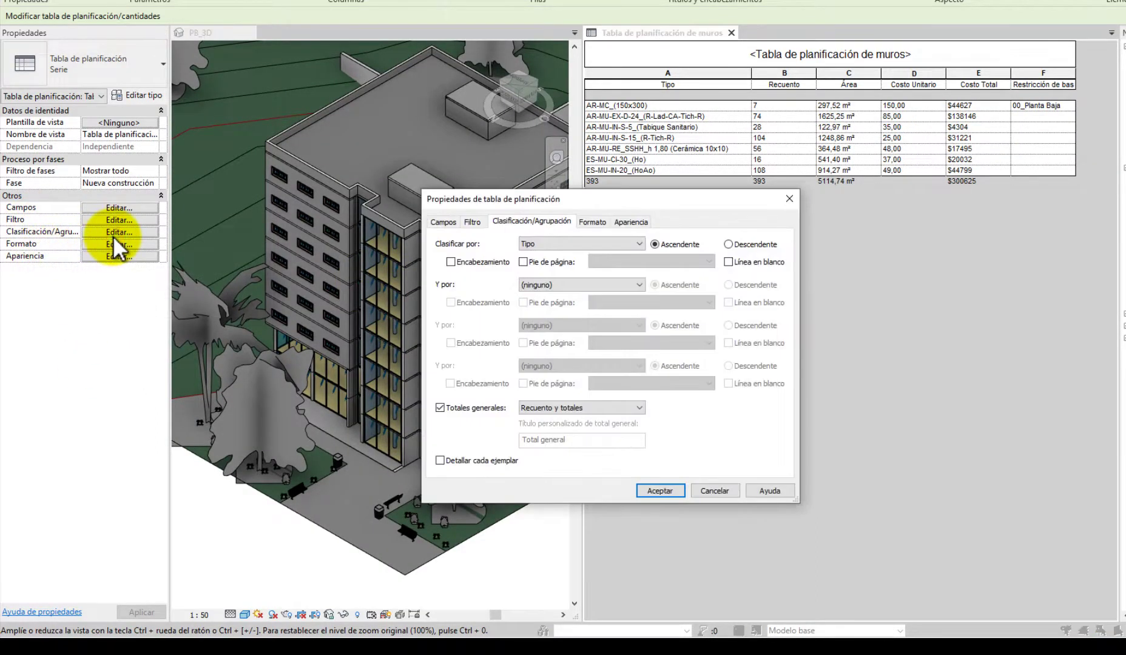
pyautogui.click(638, 244)
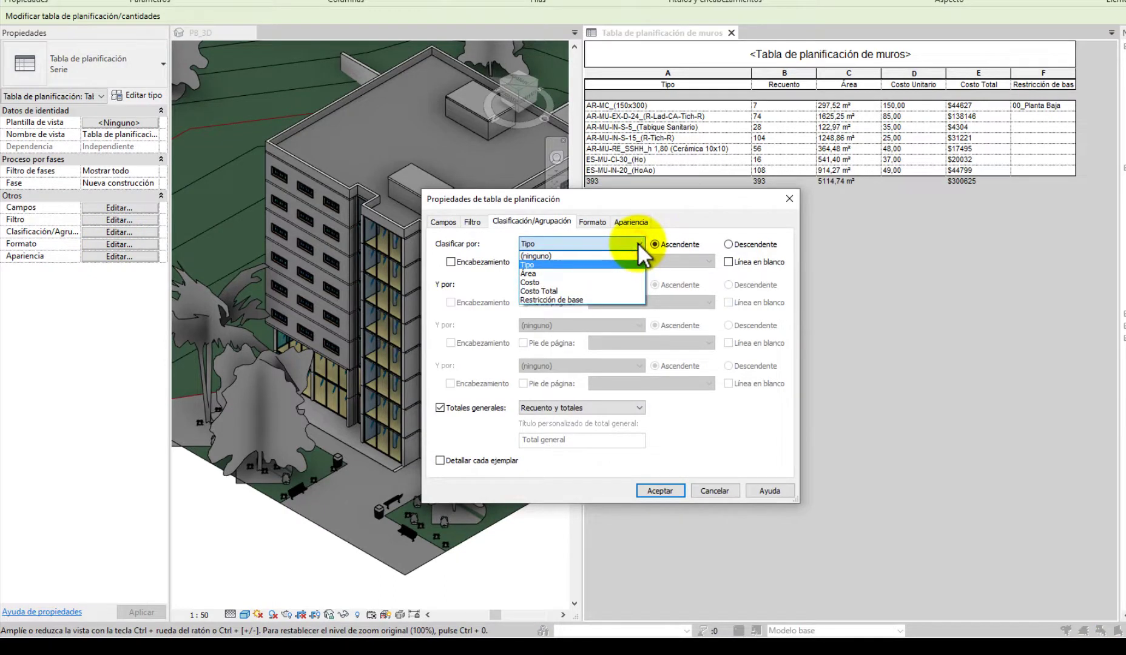
pyautogui.click(546, 299)
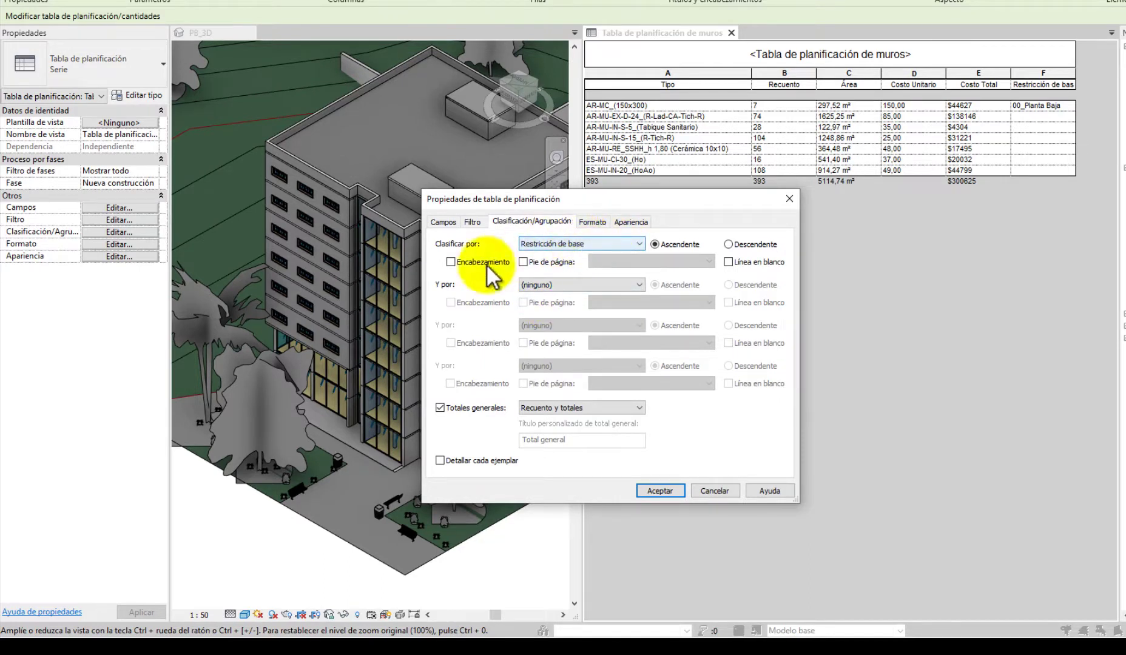
pyautogui.click(451, 262)
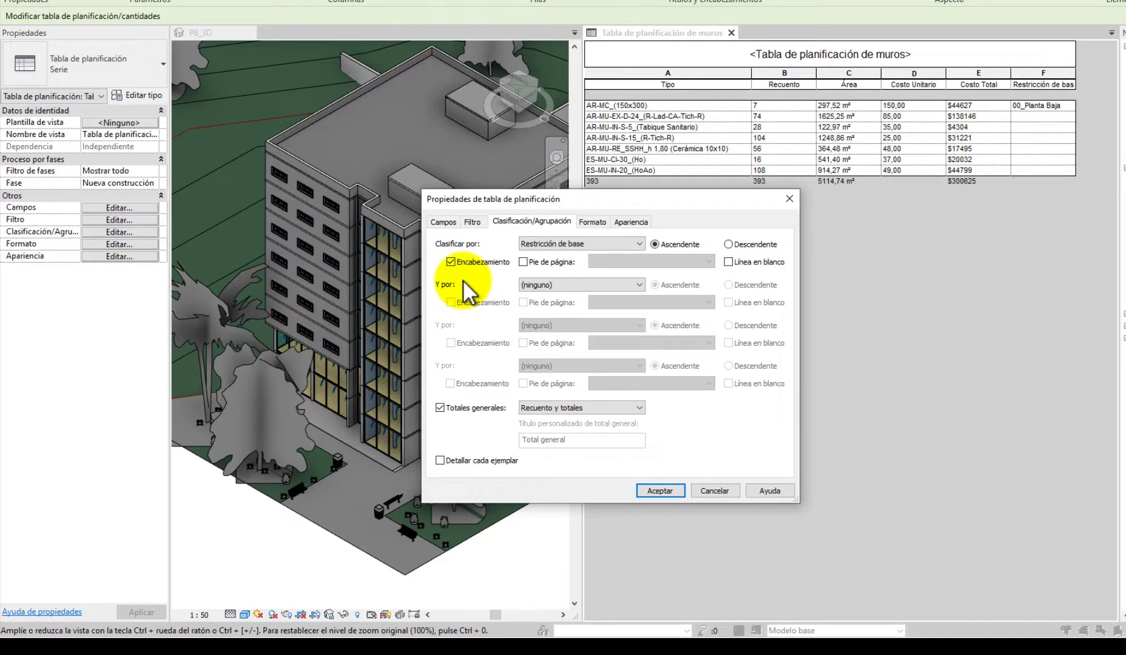
pyautogui.click(649, 486)
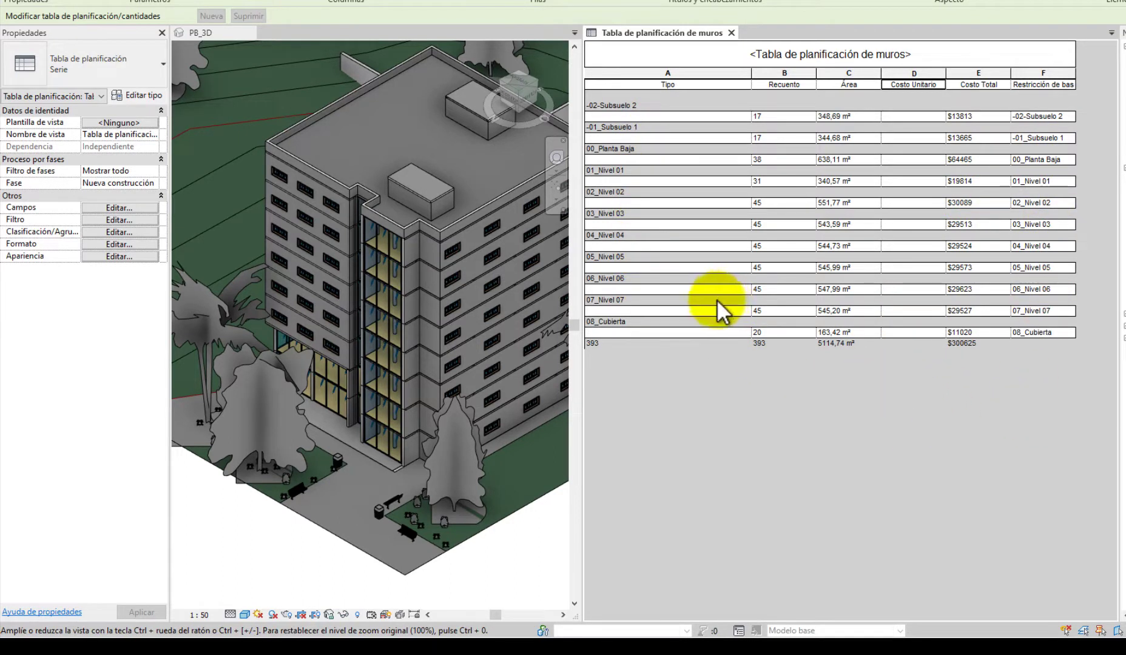
# - Add Tipo as the second sorting criterion of the wall schedule, below Restricción de base
pyautogui.click(104, 232)
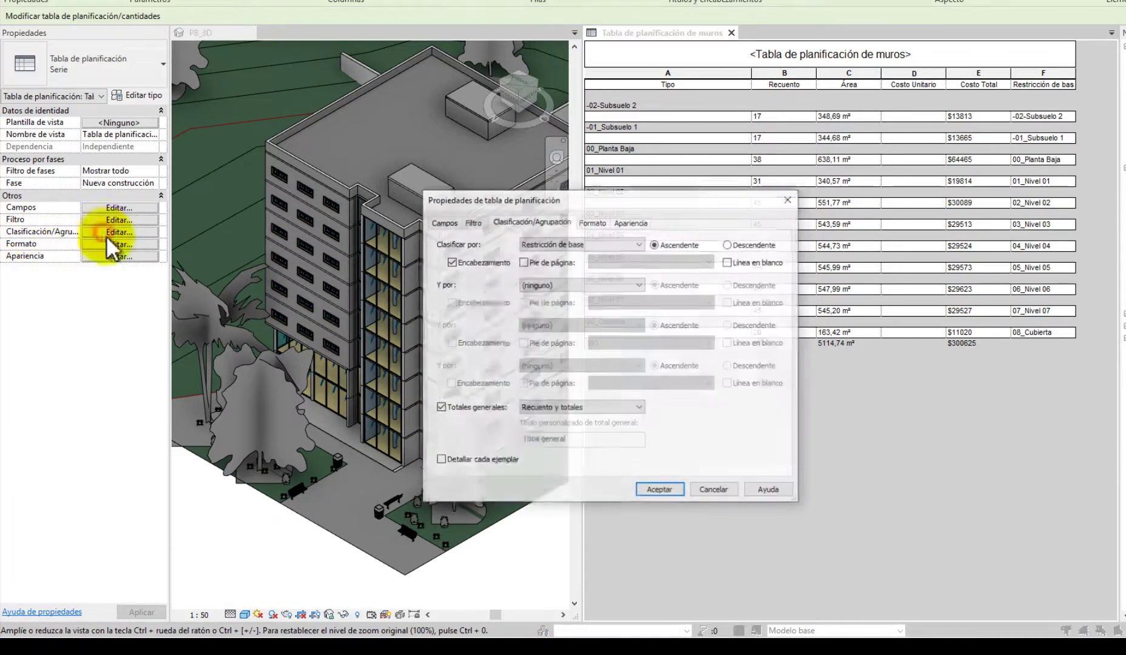
pyautogui.click(617, 284)
pyautogui.click(538, 306)
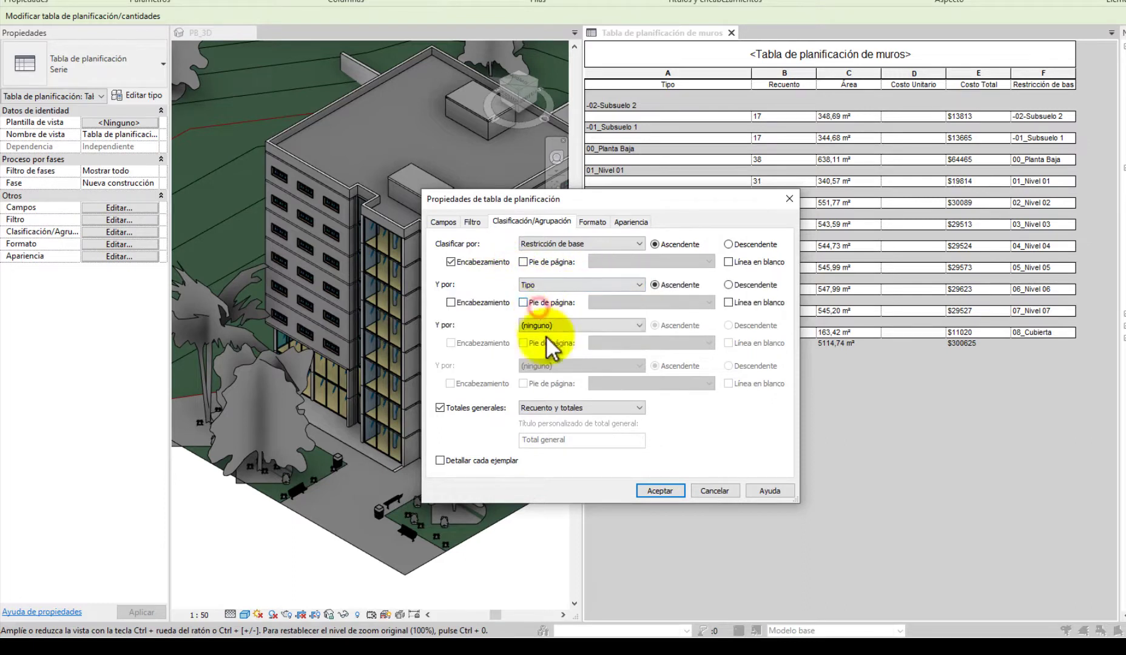
pyautogui.click(663, 488)
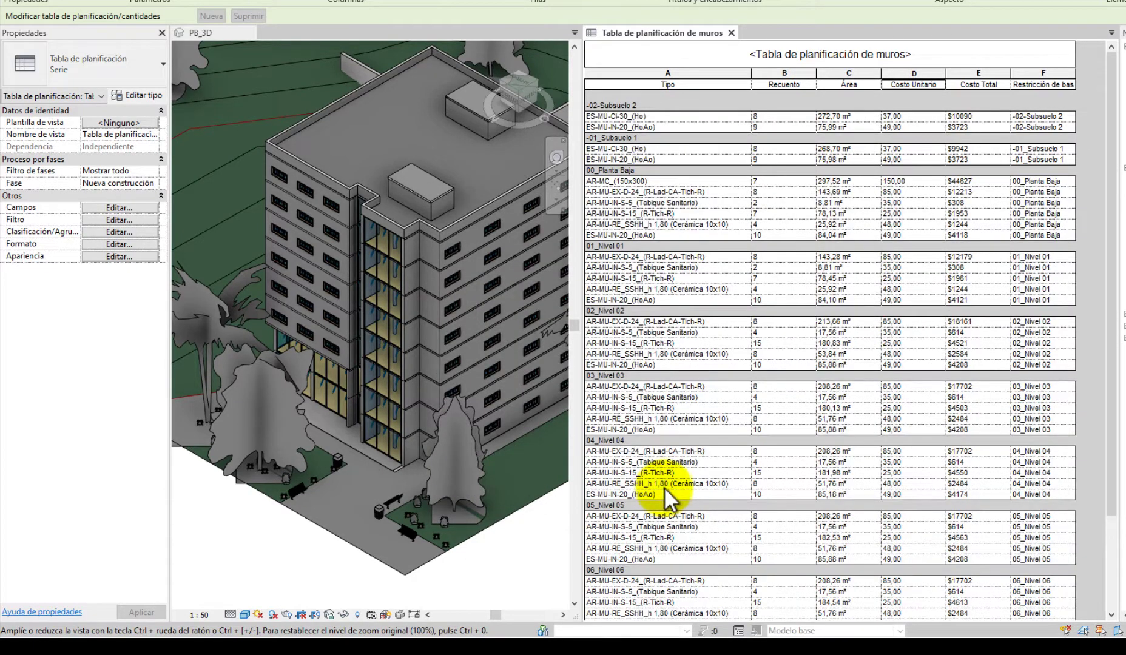
# - Hide the Restricción de base field in the wall schedule's format settings
pyautogui.moveTo(1110, 125); pyautogui.dragTo(1111, 289)
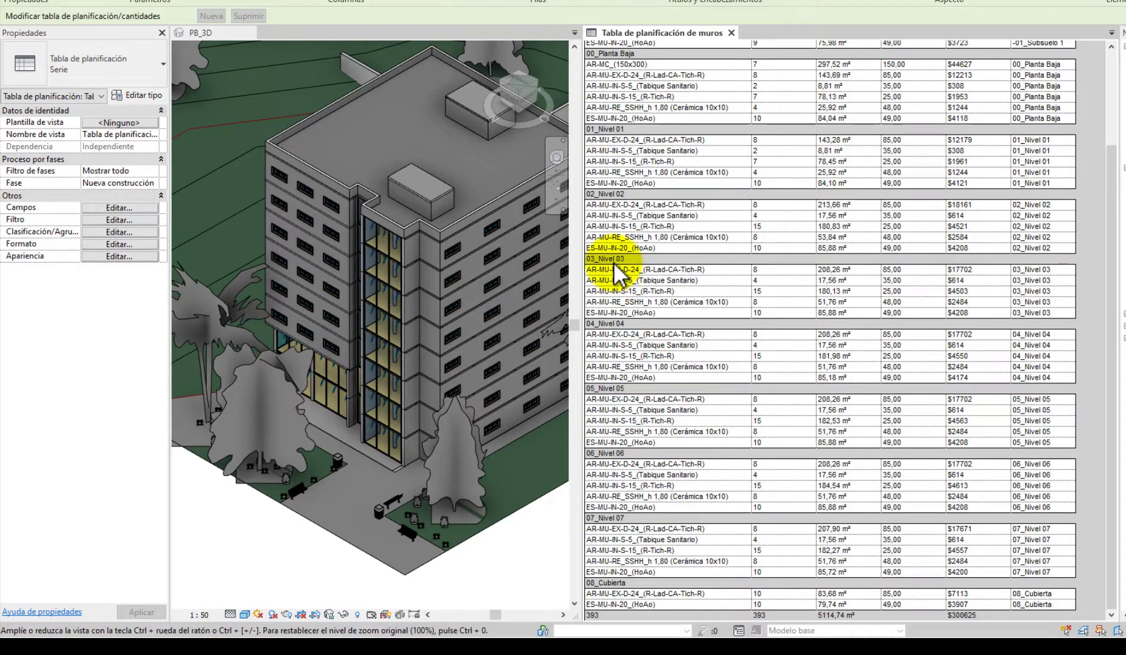
pyautogui.click(141, 243)
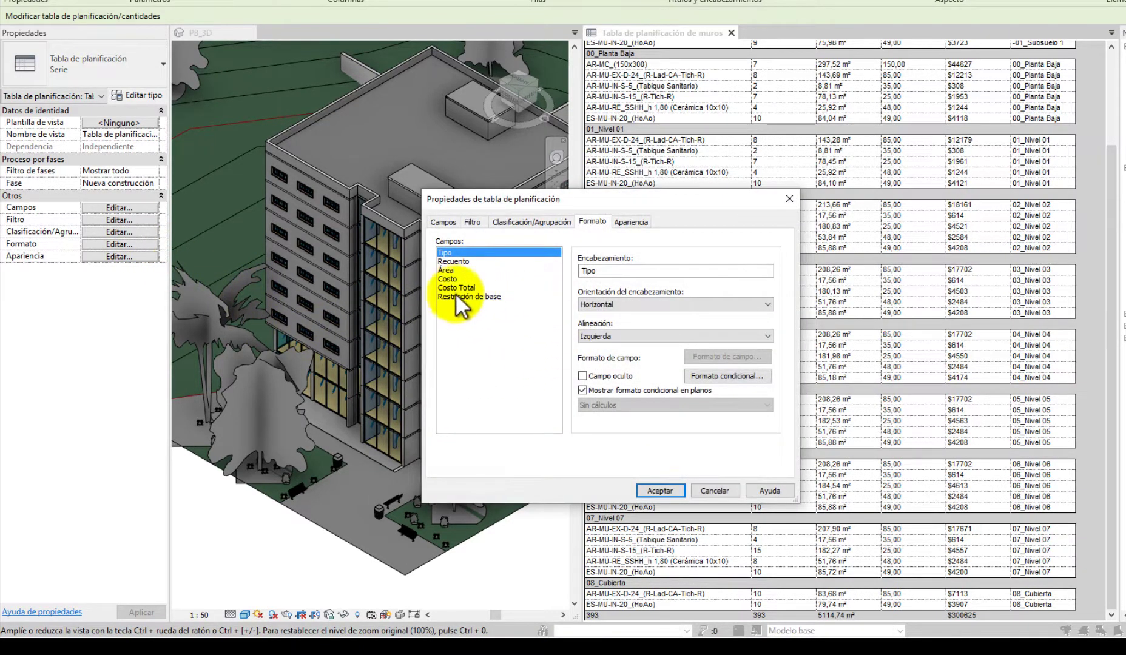
pyautogui.click(449, 296)
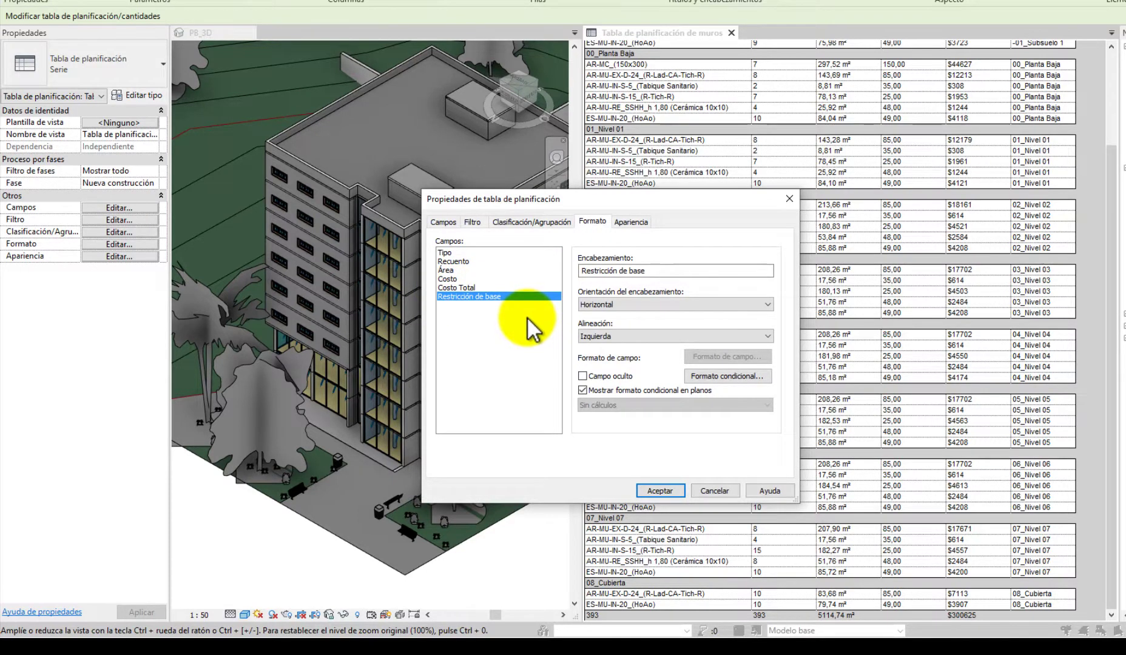
pyautogui.click(582, 376)
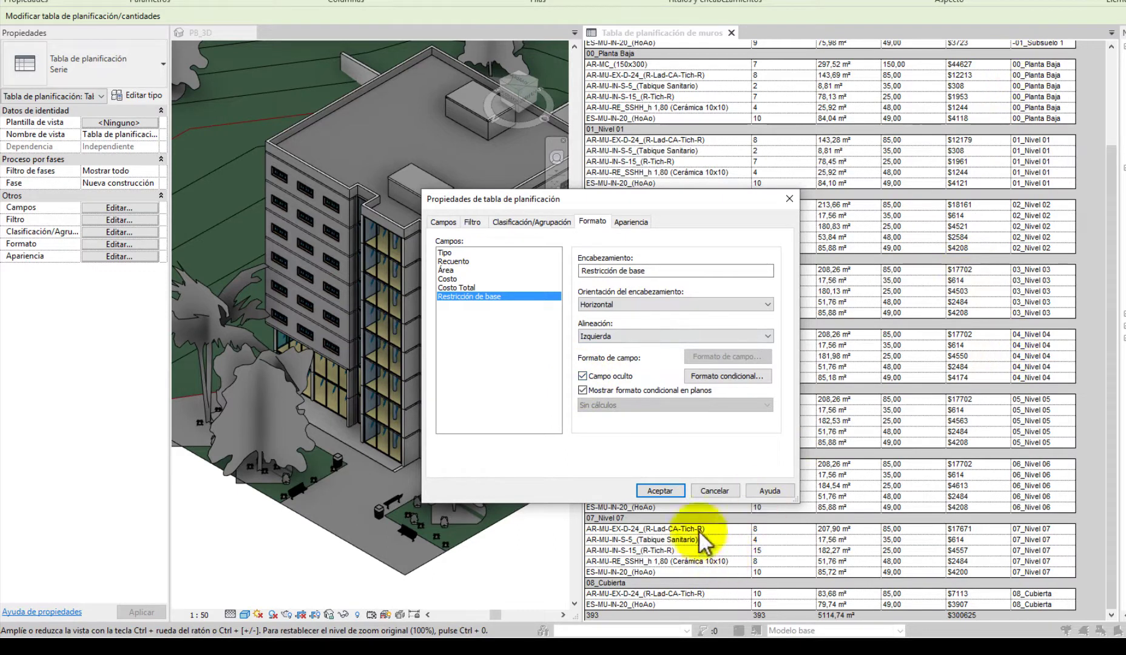
pyautogui.click(667, 489)
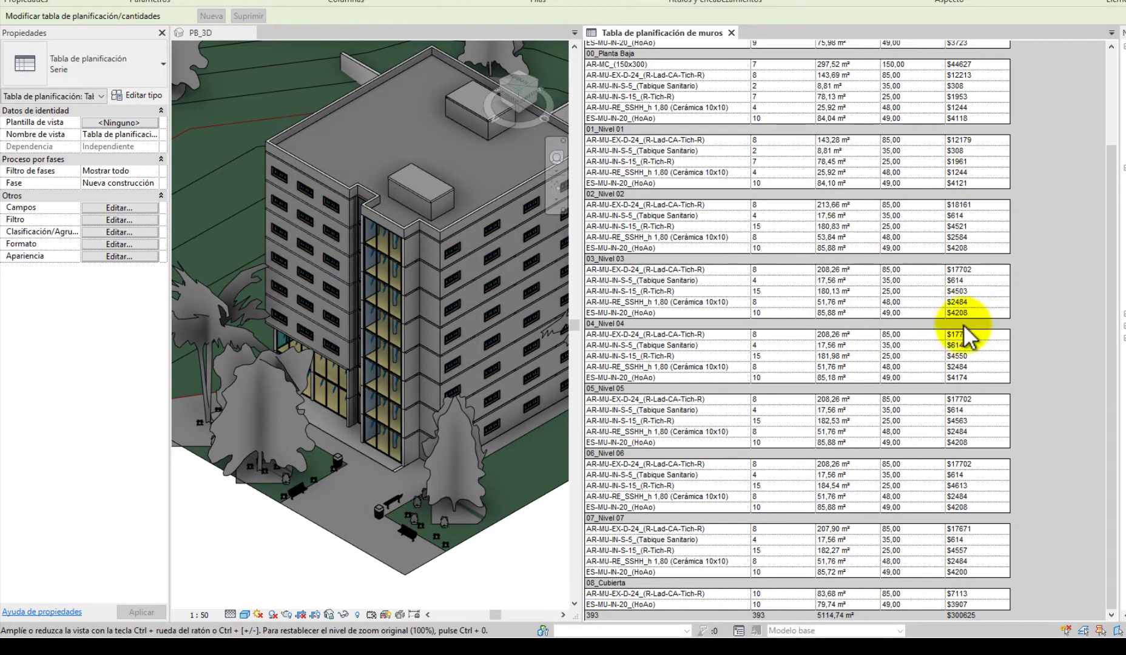
# - Add a footer with Recuento y totales and a blank line to each Restricción de base group of the wall schedule
pyautogui.click(114, 232)
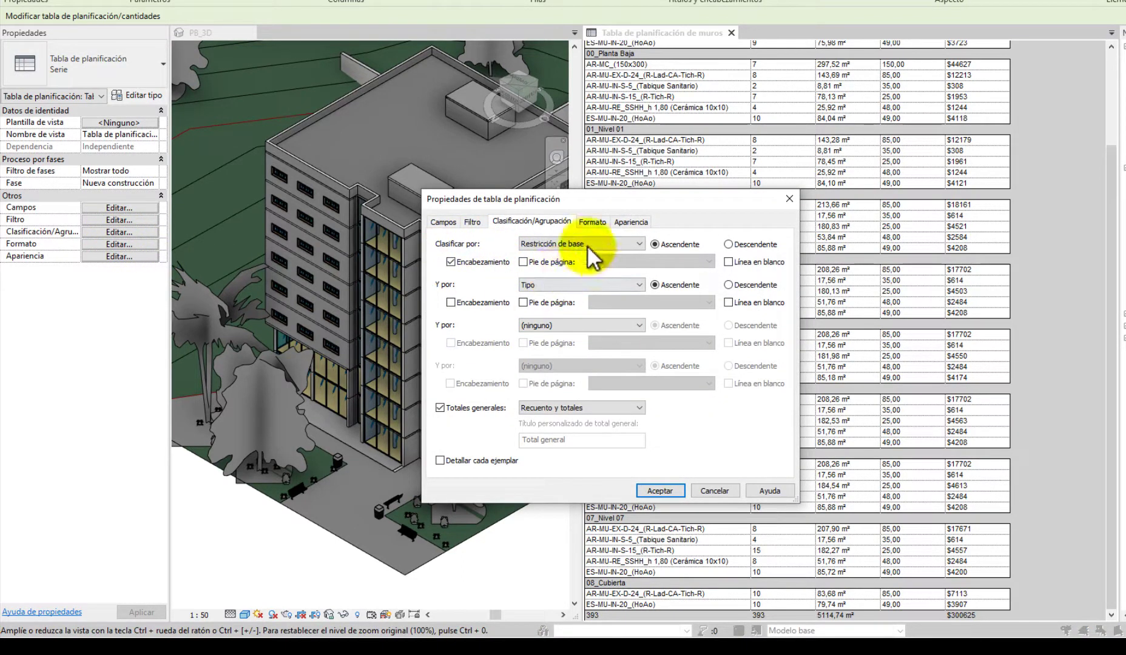
pyautogui.click(522, 262)
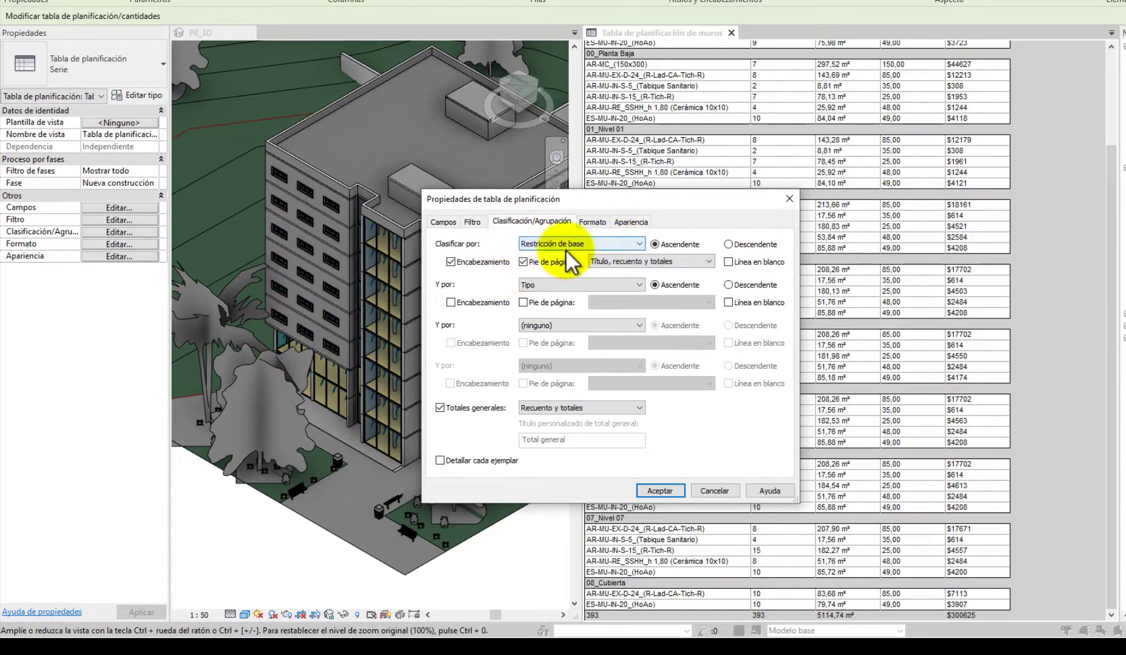
pyautogui.click(707, 261)
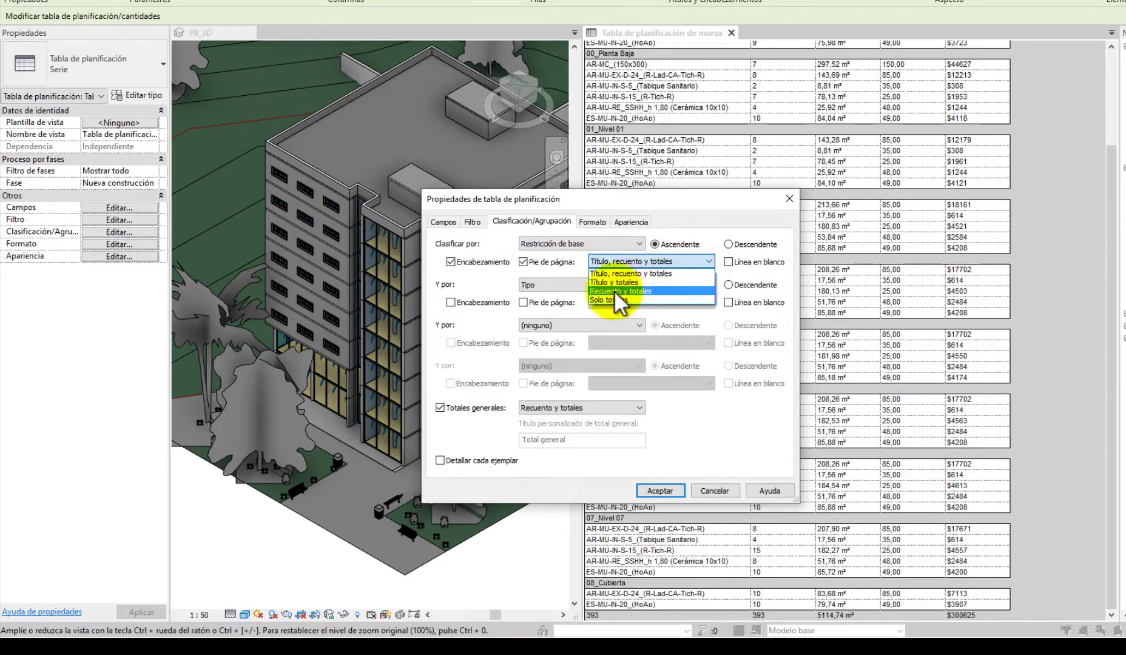
pyautogui.click(598, 292)
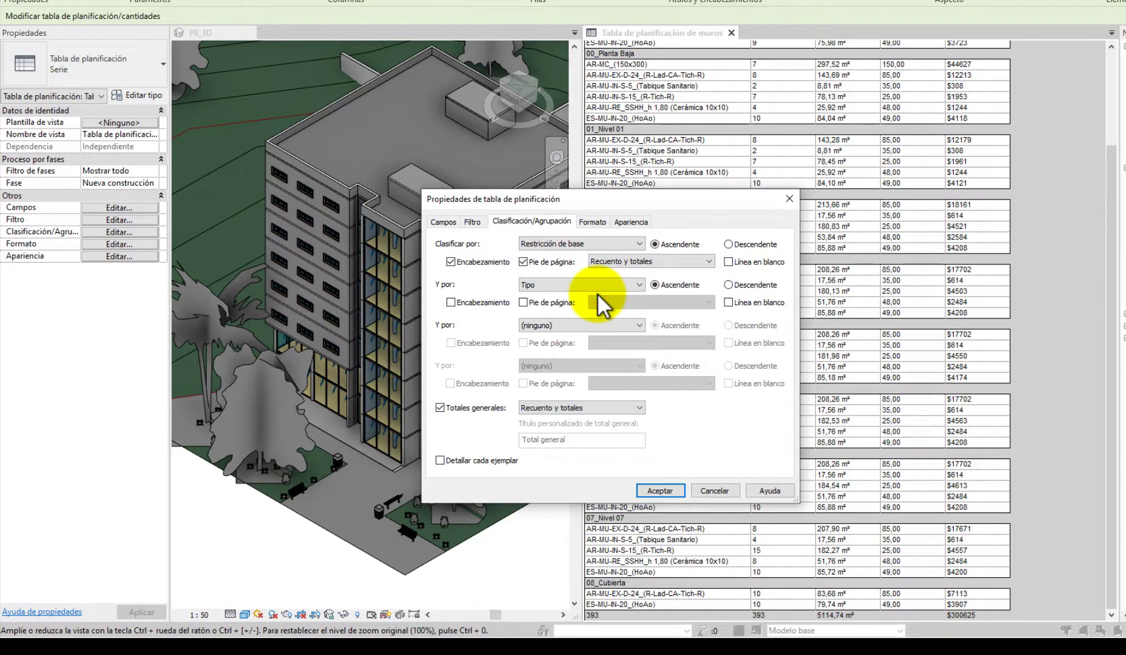
pyautogui.click(729, 261)
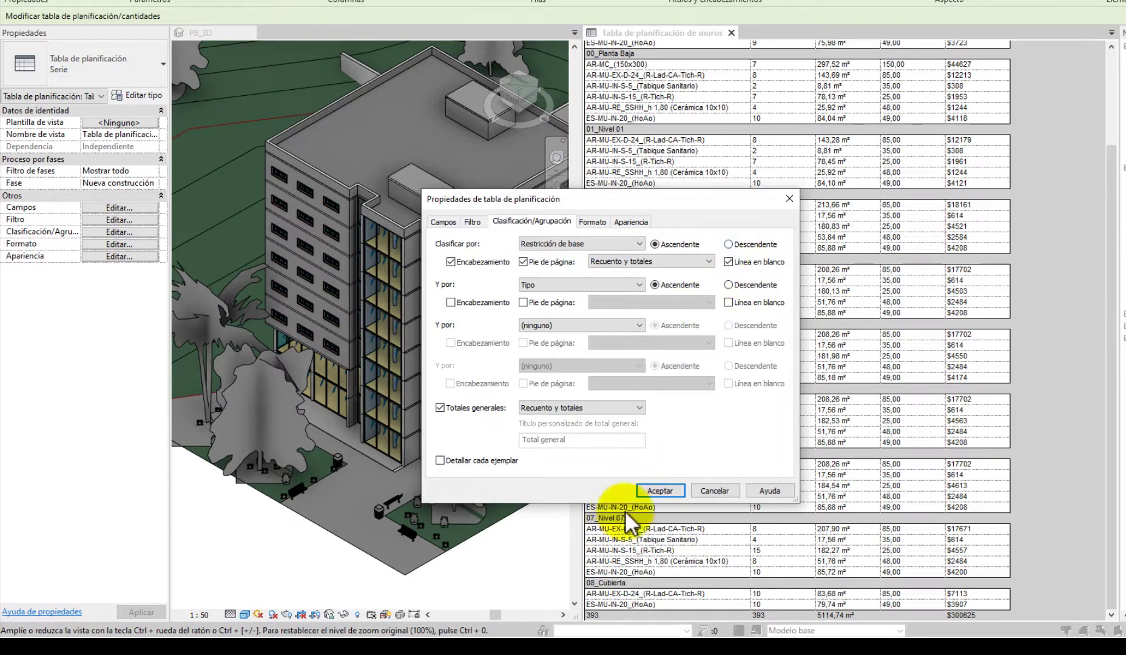
pyautogui.click(660, 488)
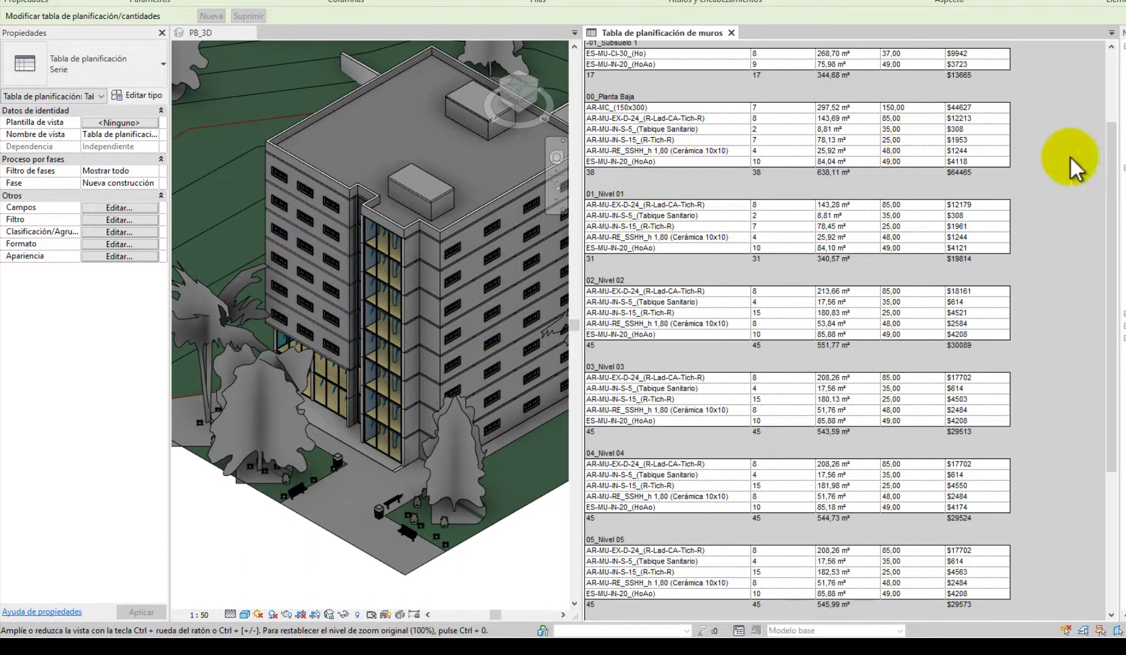
# - Filter the wall schedule to walls whose Restricción de base equals 03_Nivel 03
pyautogui.moveTo(1112, 144); pyautogui.dragTo(1108, 75)
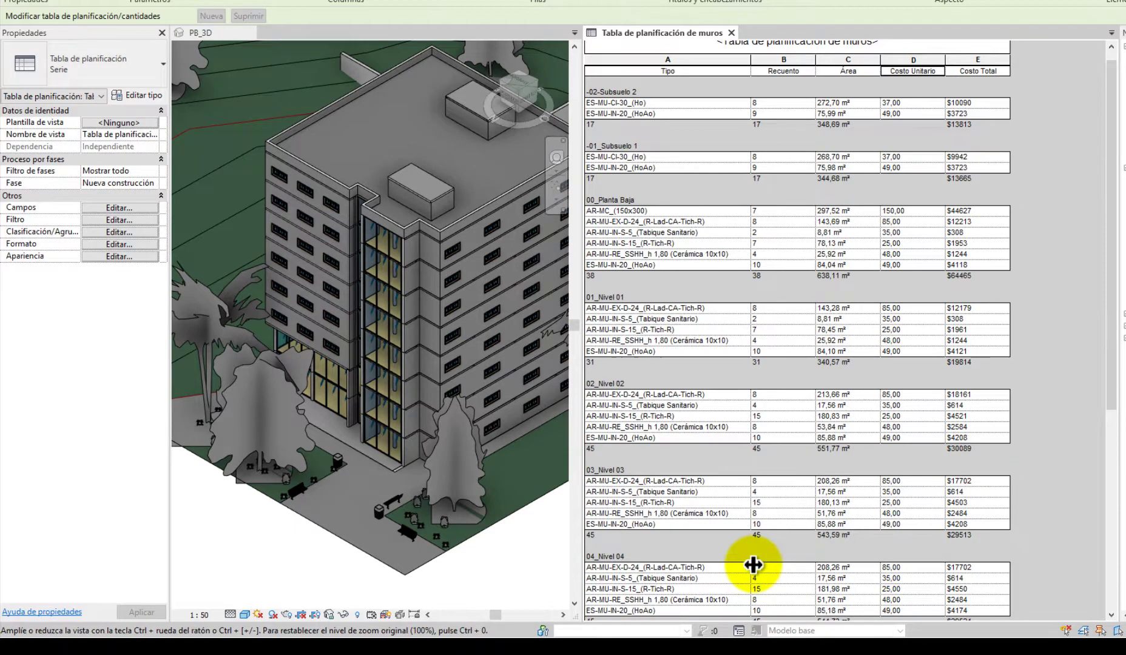
pyautogui.click(141, 220)
pyautogui.click(575, 244)
pyautogui.click(514, 290)
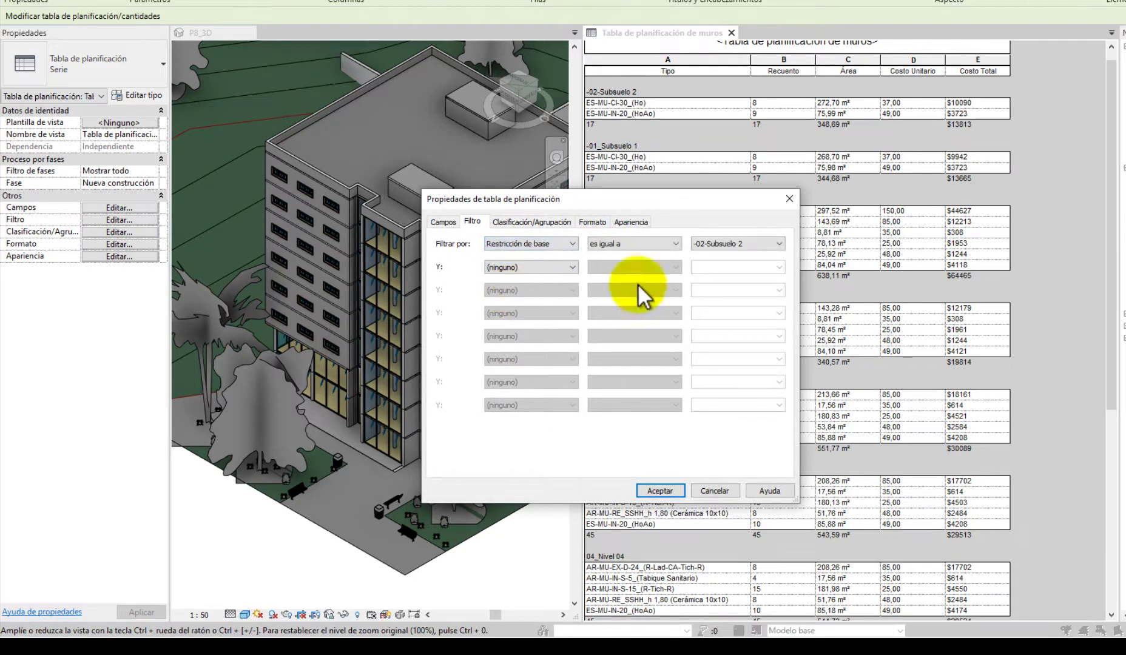
pyautogui.click(780, 244)
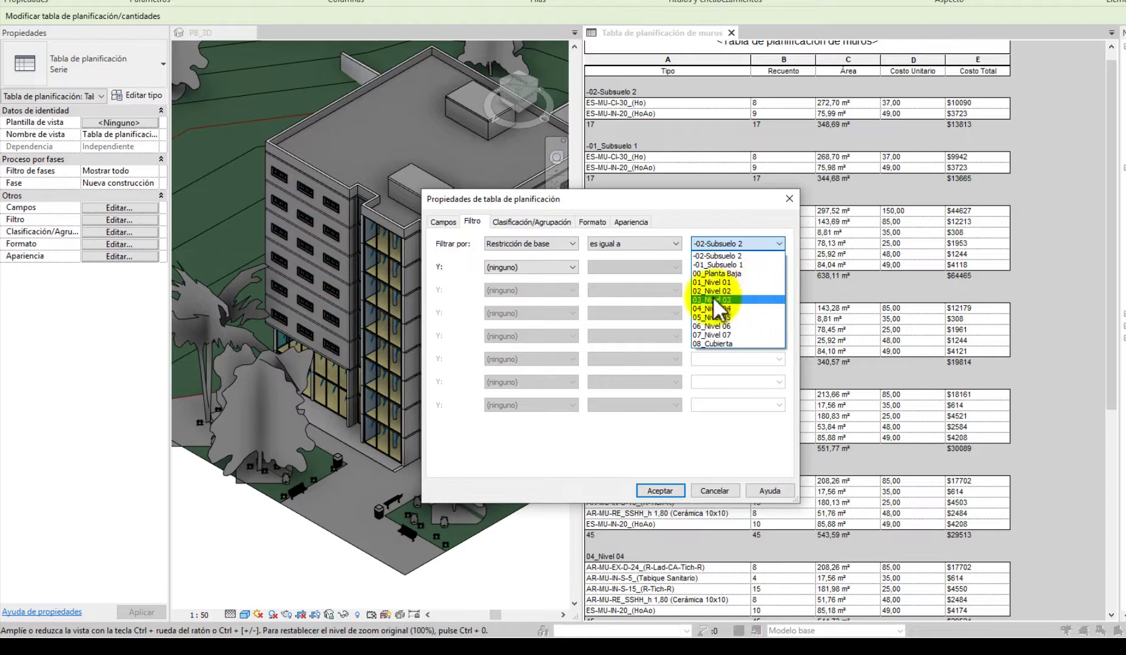
pyautogui.click(753, 300)
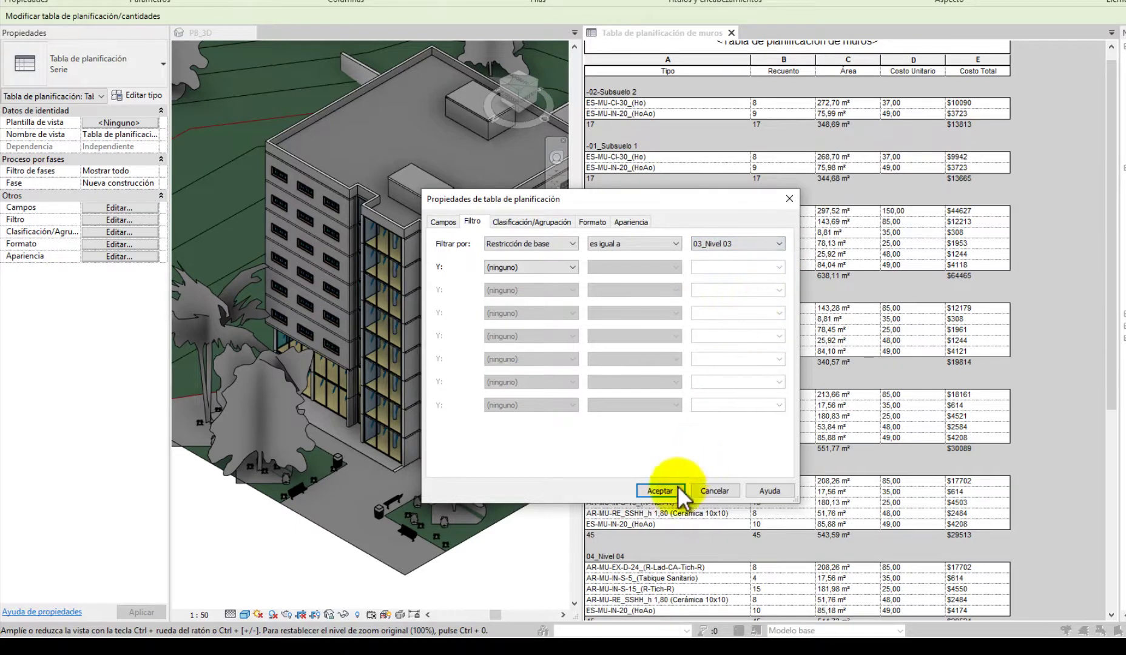
pyautogui.click(663, 492)
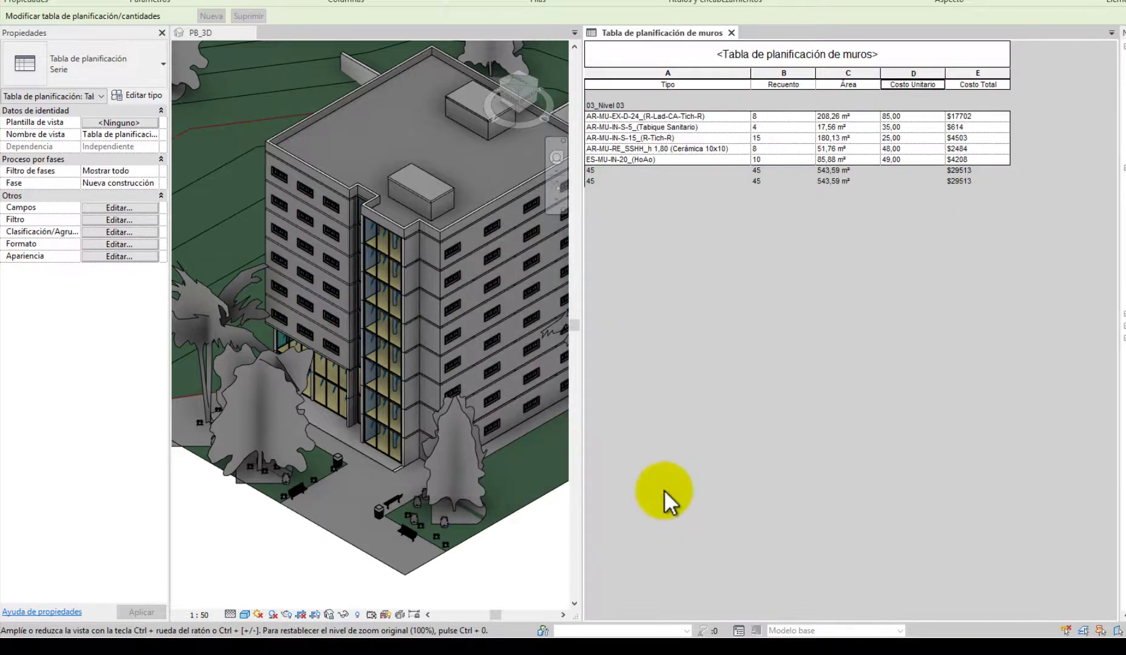